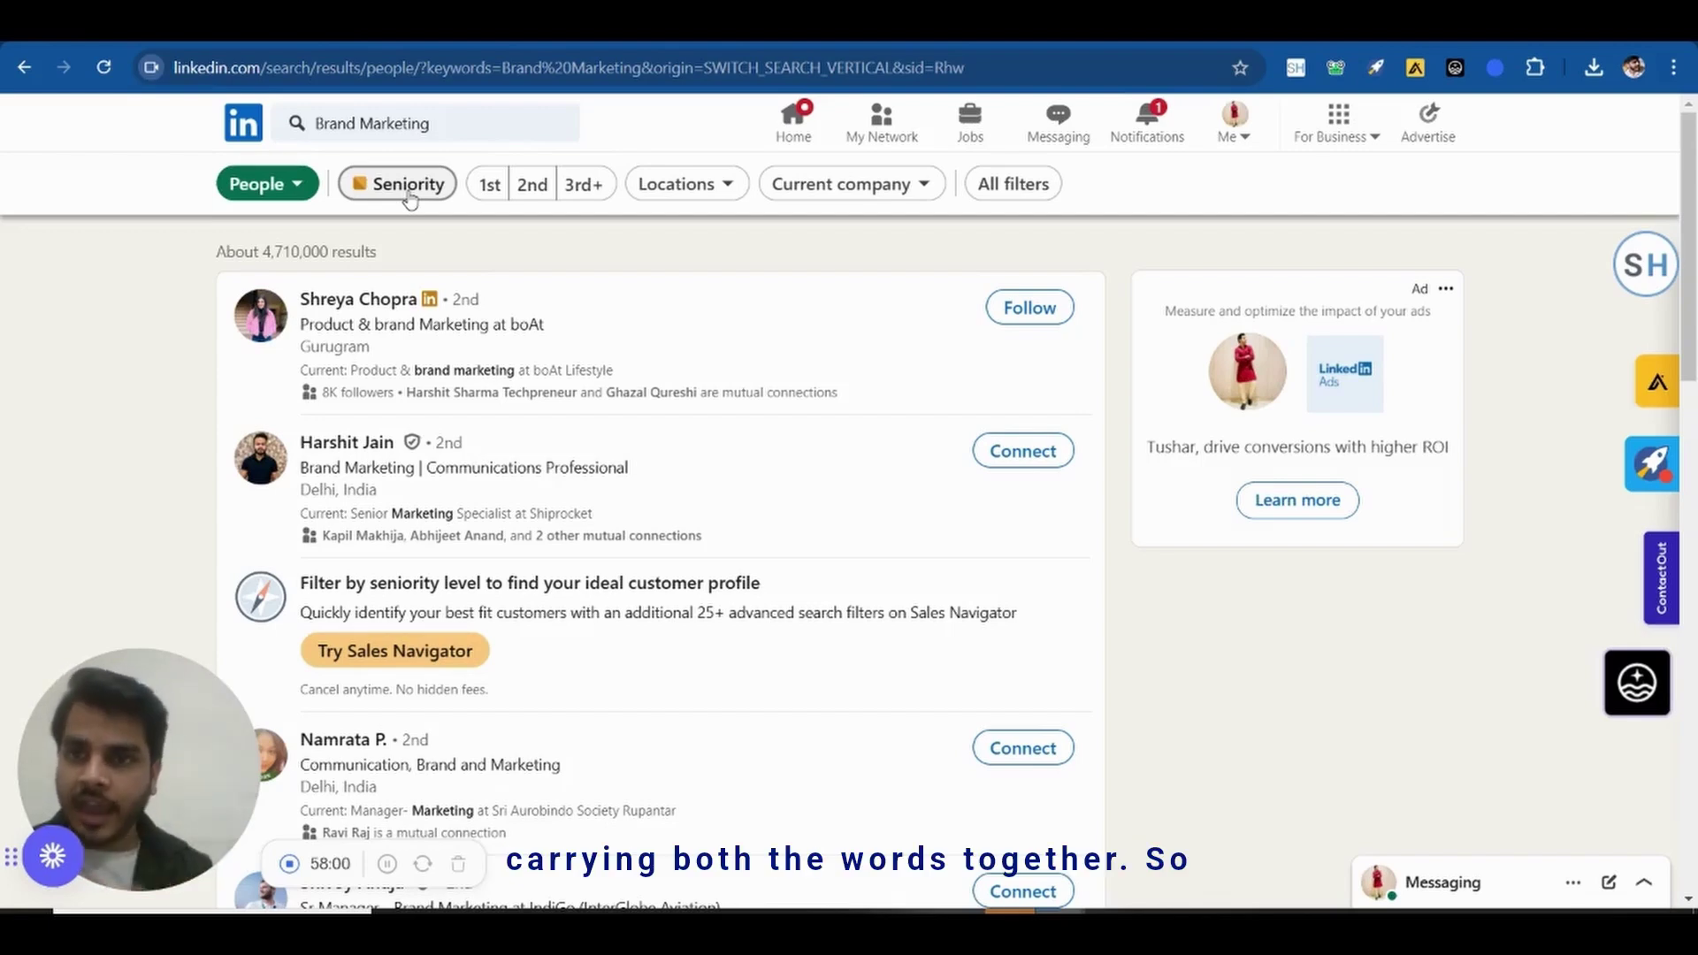
Wrap the people search in quotes as "Brand Marketing", narrowing results to about 581,000
{"action": "left_click", "coordinate": [452, 124]}
{"action": "key", "text": "ctrl+plus"}
{"action": "key", "text": "ctrl+plus"}
{"action": "key", "text": "ctrl+plus"}
{"action": "key", "text": "ctrl+plus"}
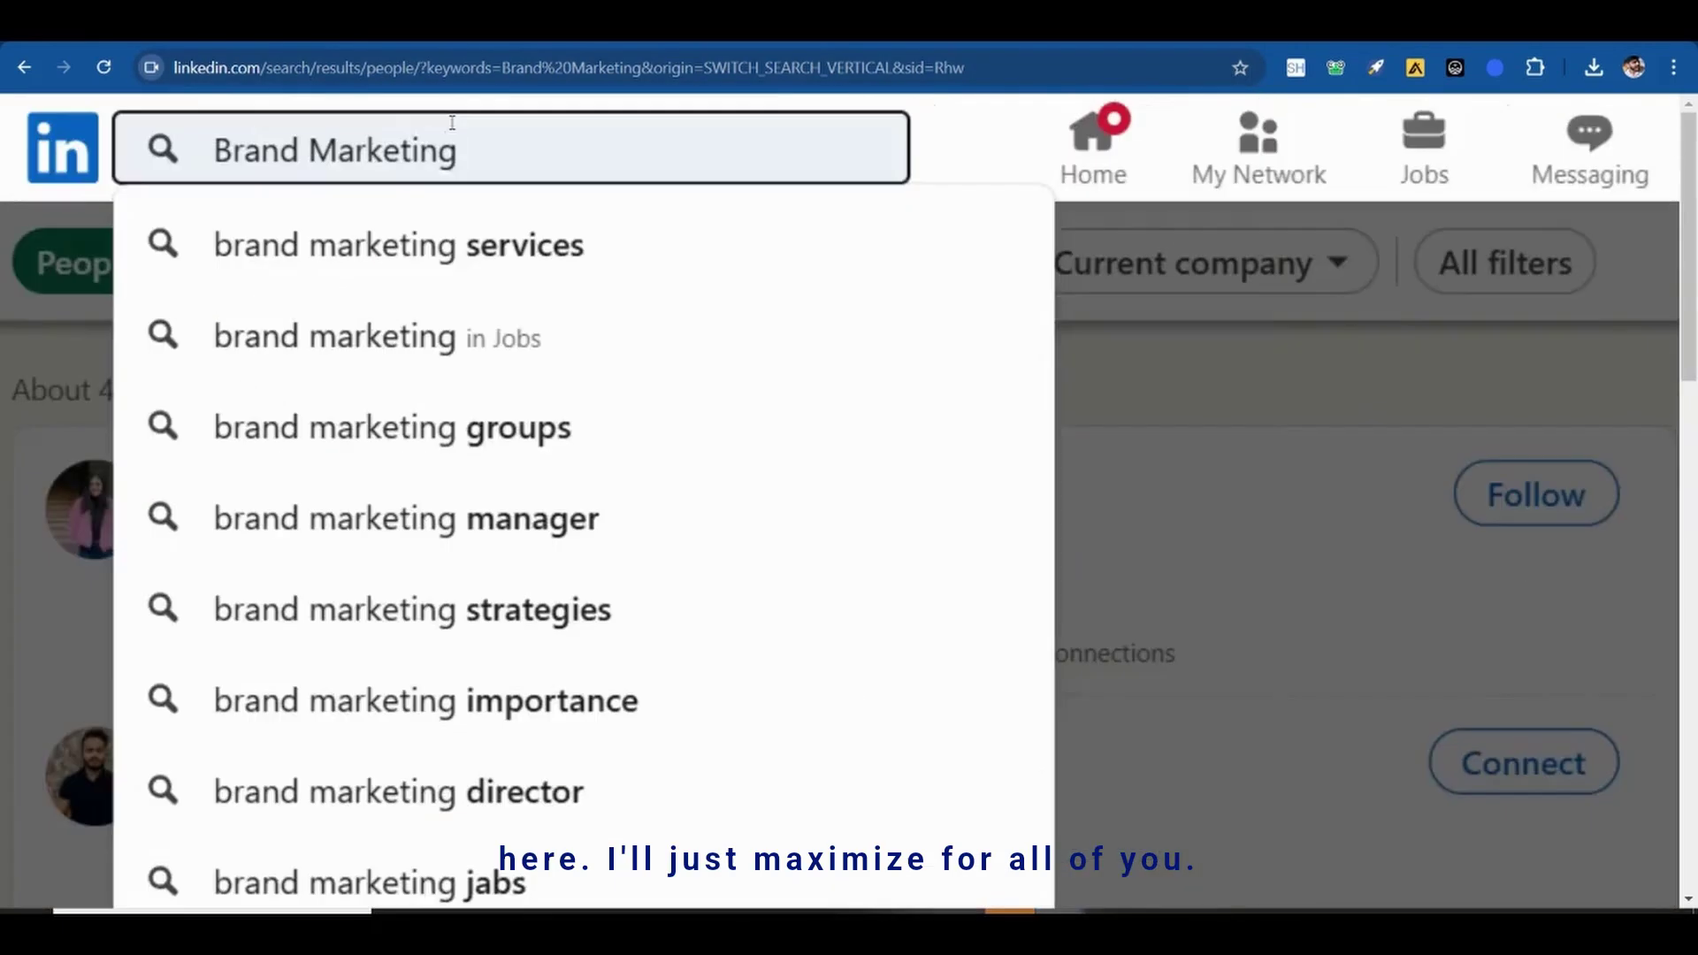
{"action": "type", "text": "\""}
{"action": "key", "text": "Home"}
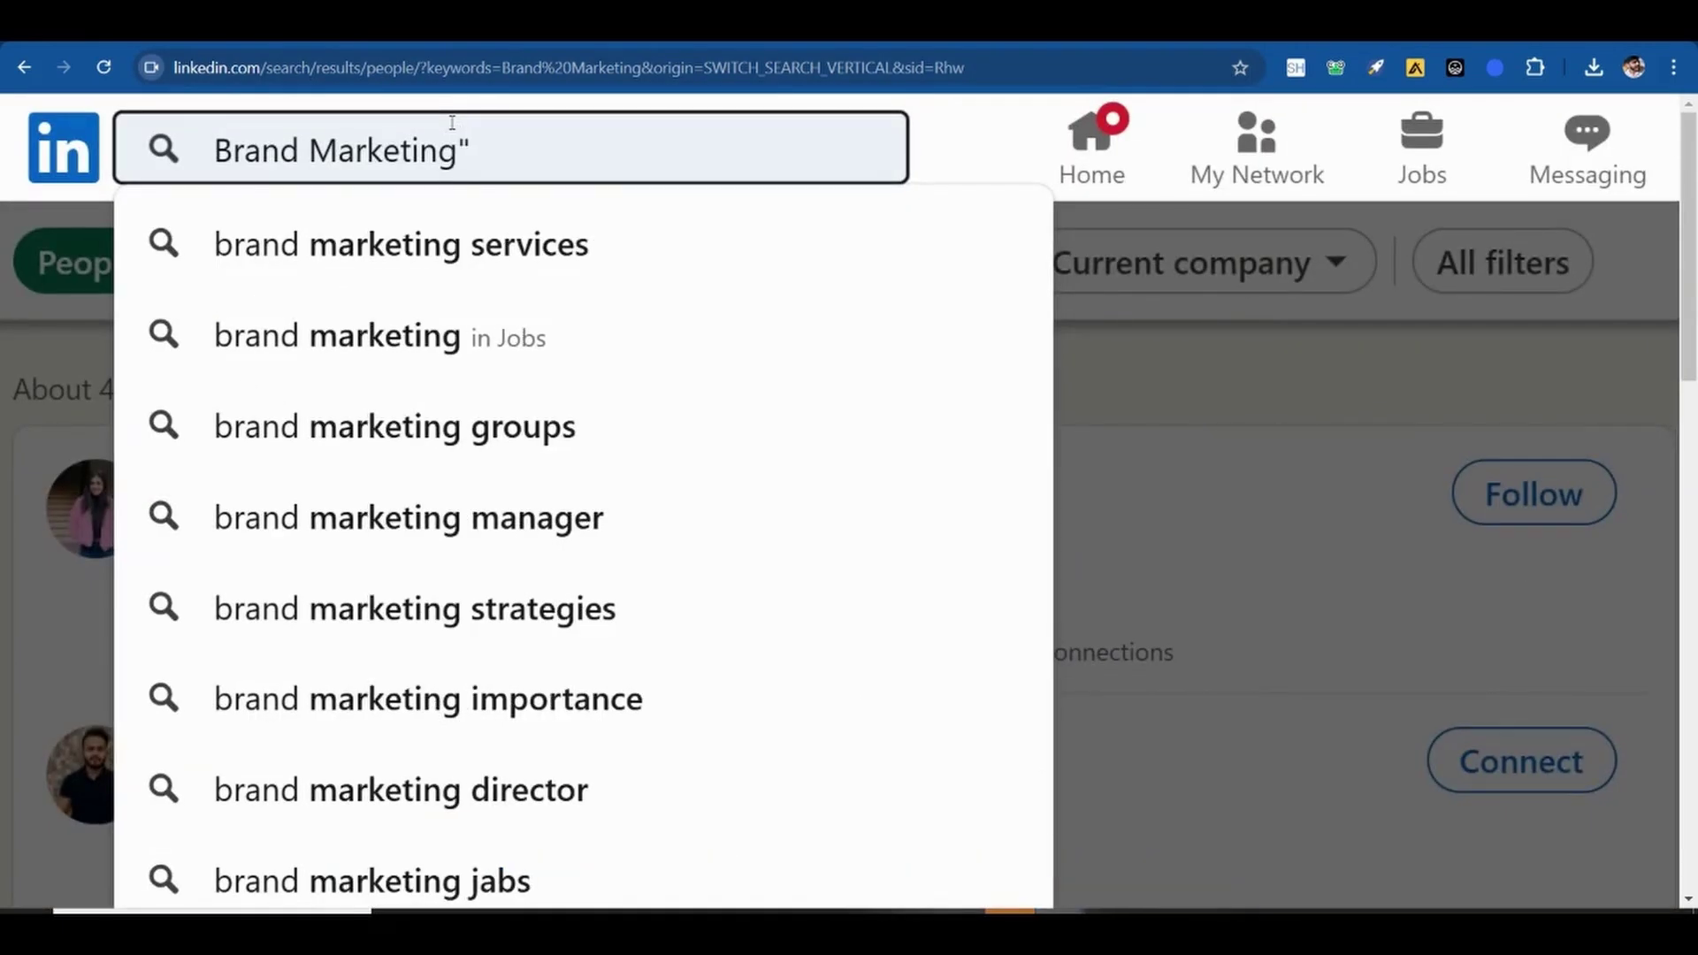
{"action": "type", "text": "\""}
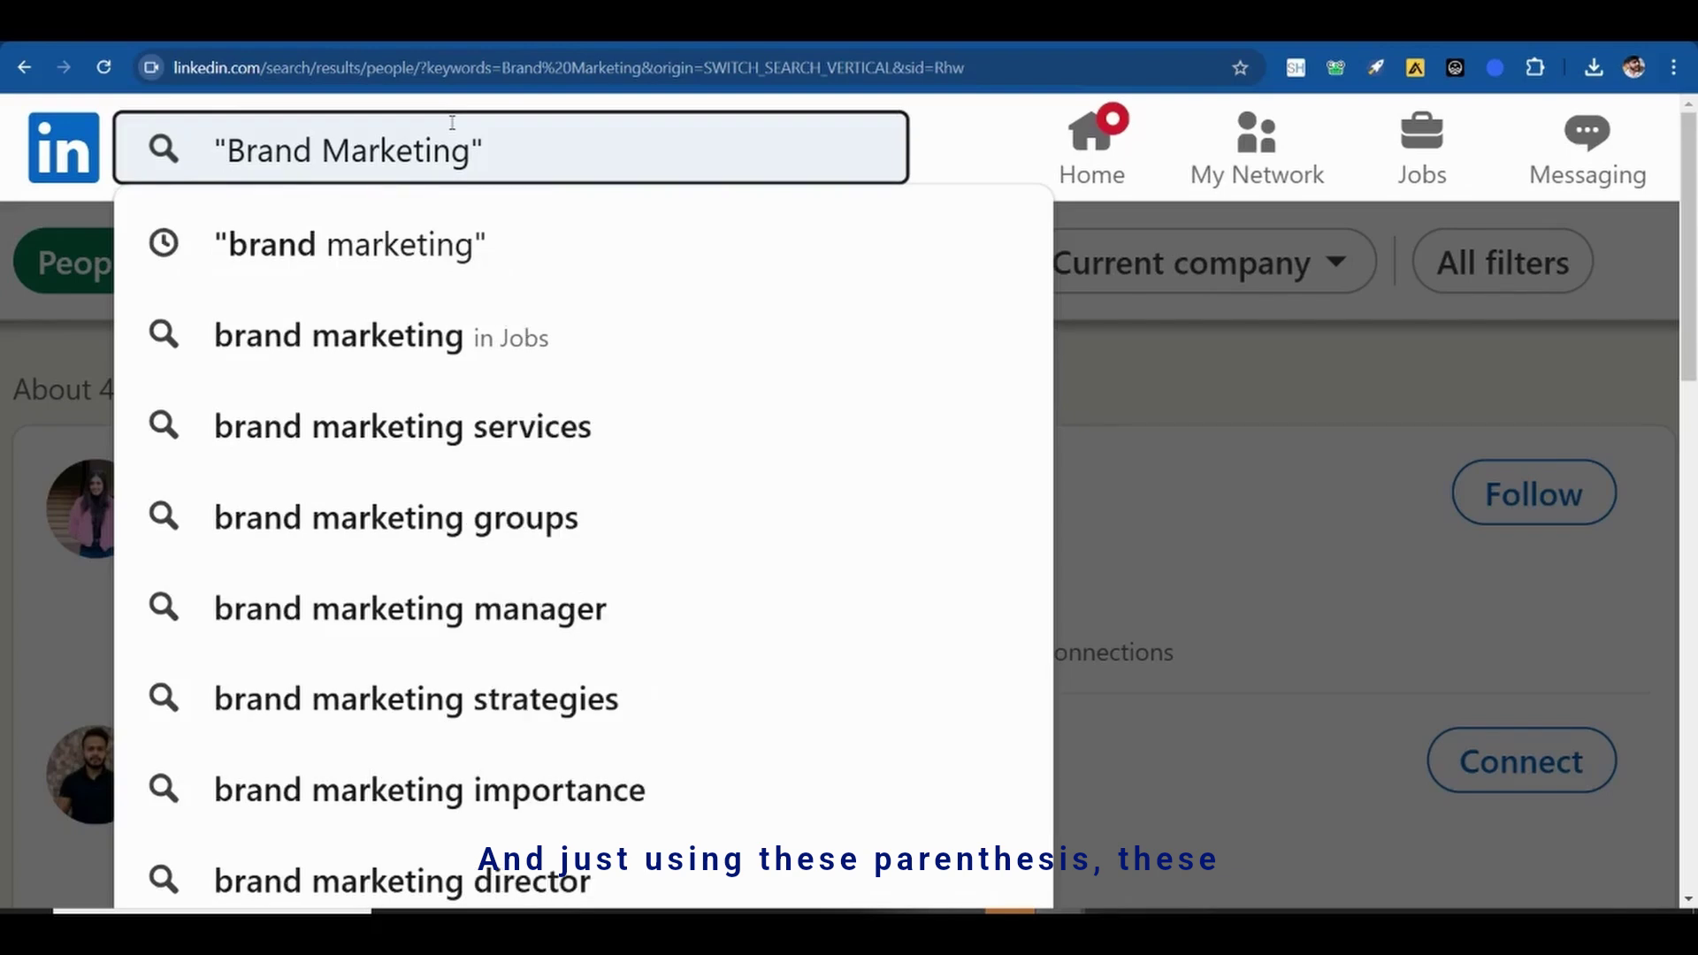
{"action": "key", "text": "Return"}
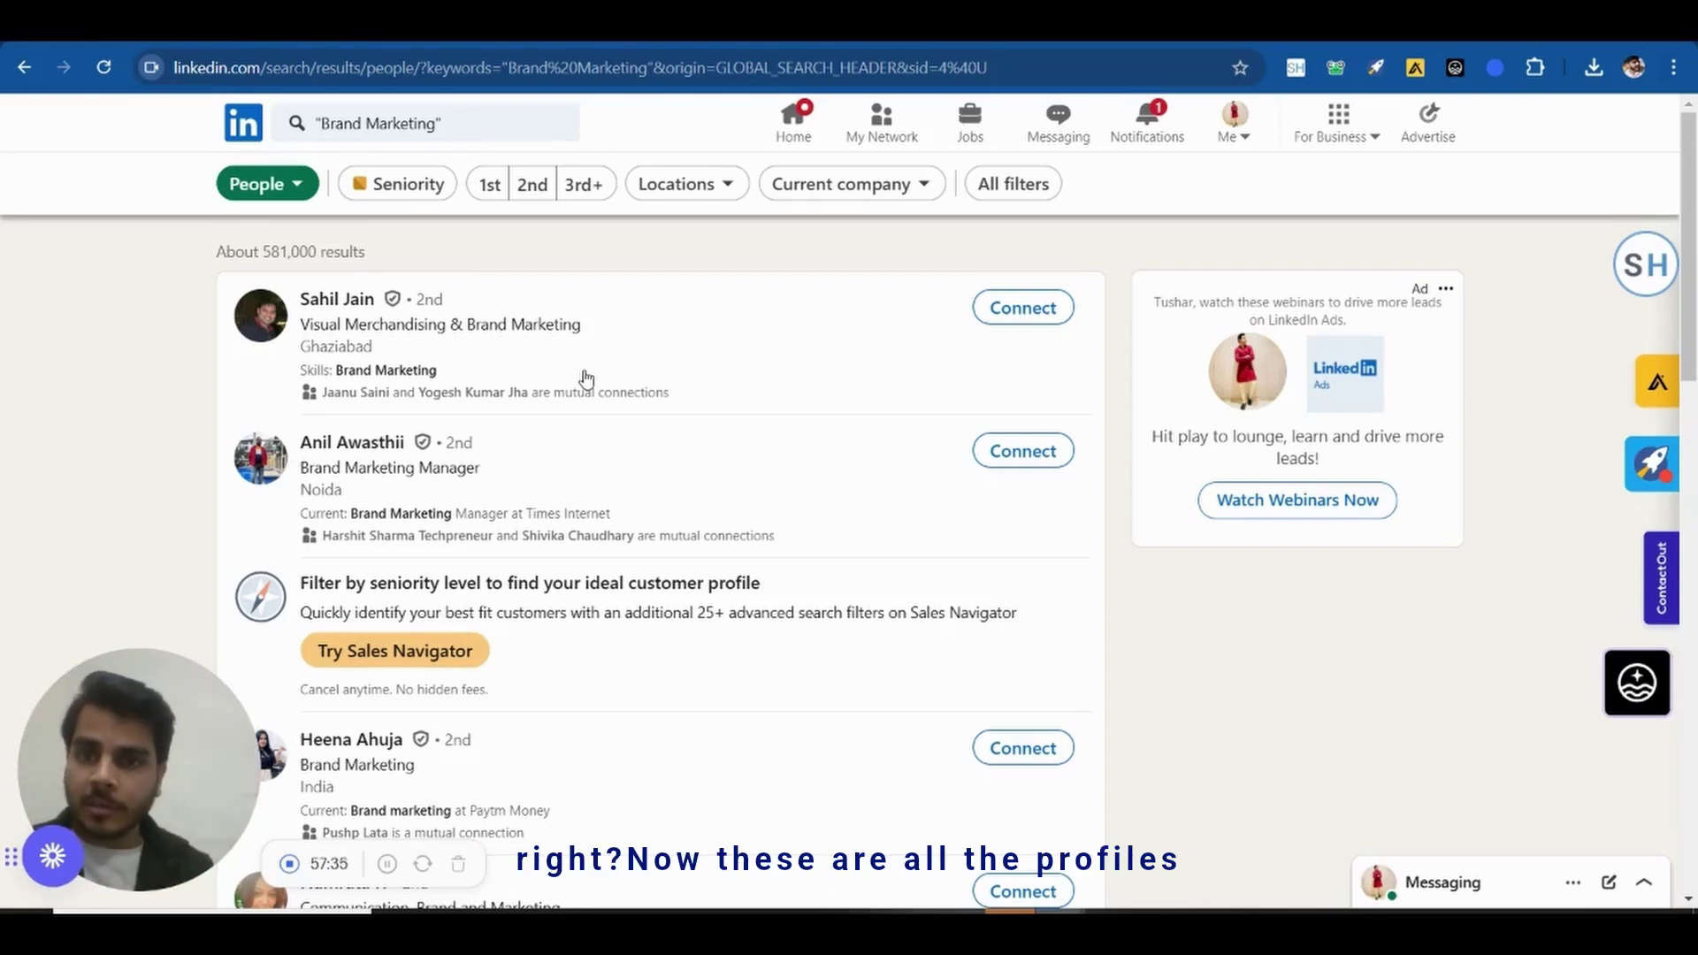
{"action": "scroll", "coordinate": [584, 379], "scroll_direction": "down", "scroll_amount": 8}
{"action": "scroll", "coordinate": [582, 379], "scroll_direction": "up", "scroll_amount": 8}
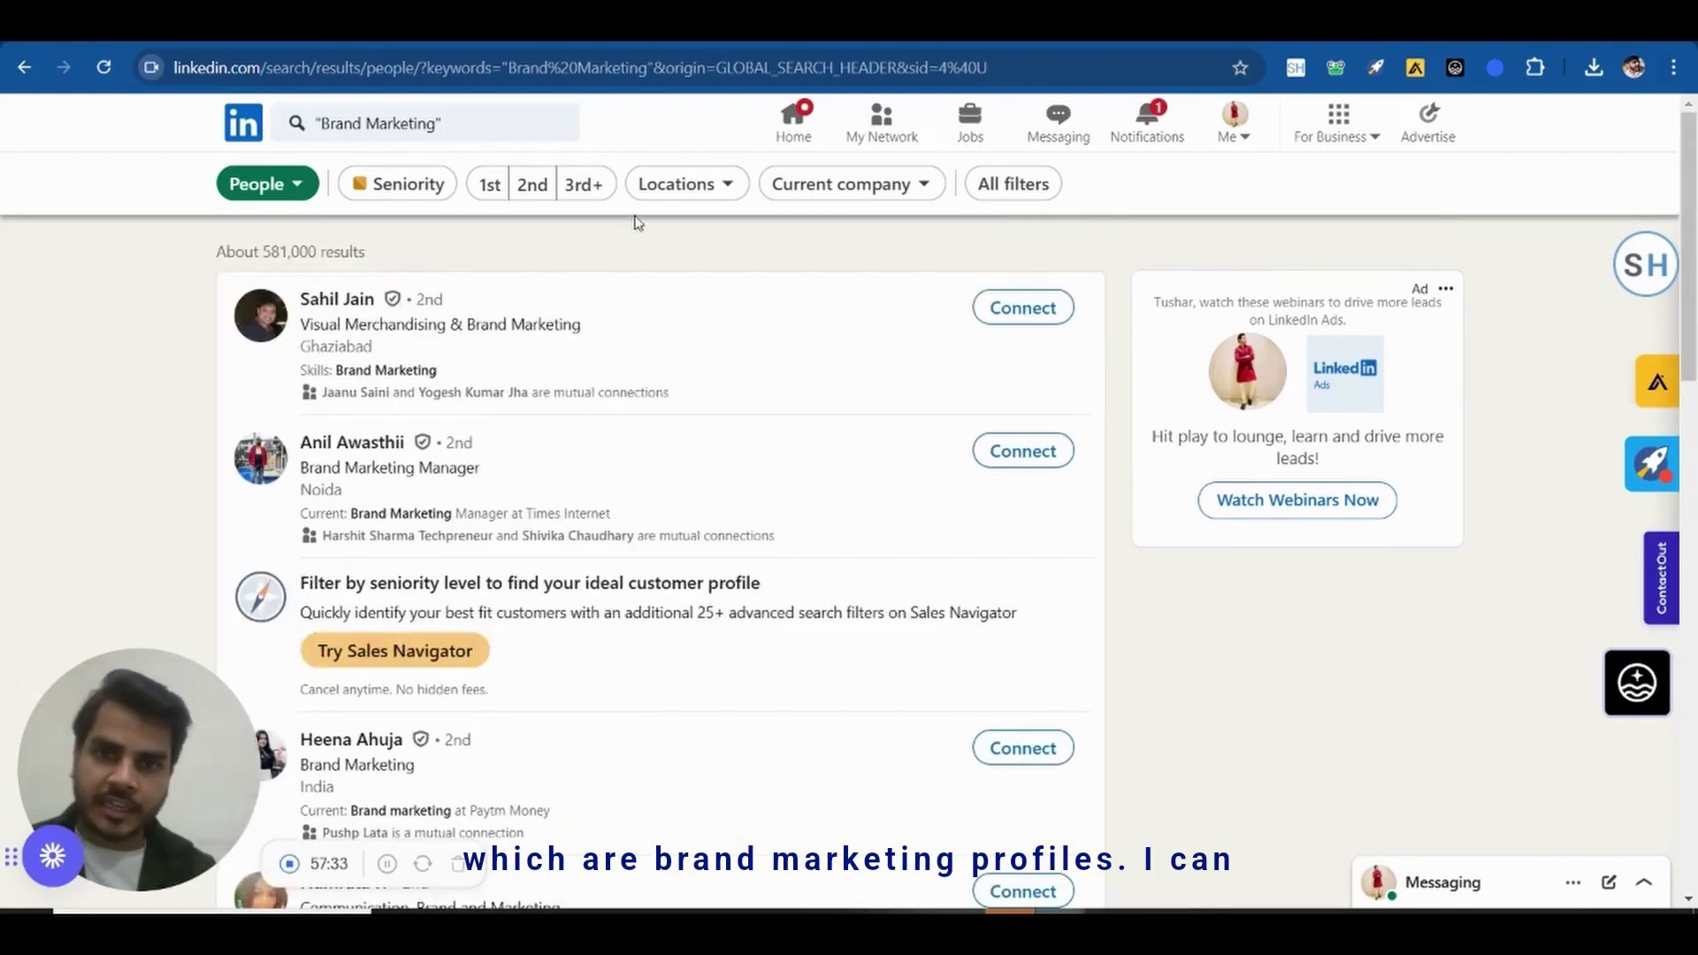
Filter the people results by location to Gurugram, Haryana, India, leaving 465 results
{"action": "left_click", "coordinate": [680, 184]}
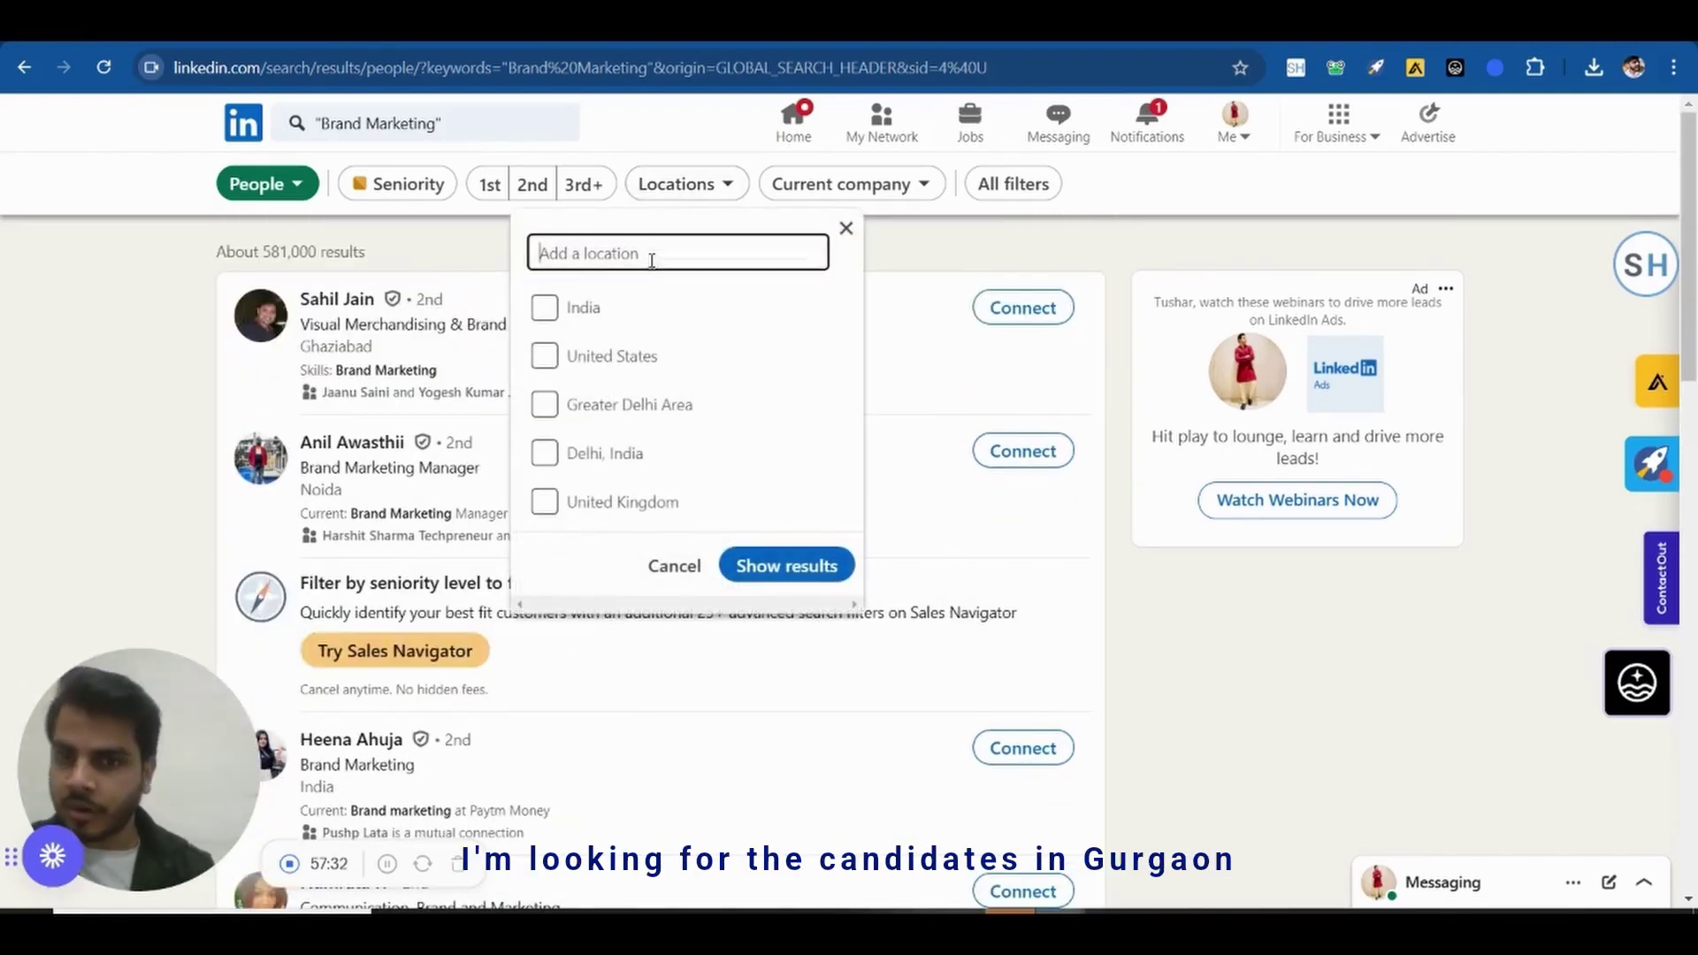
{"action": "type", "text": "gurg"}
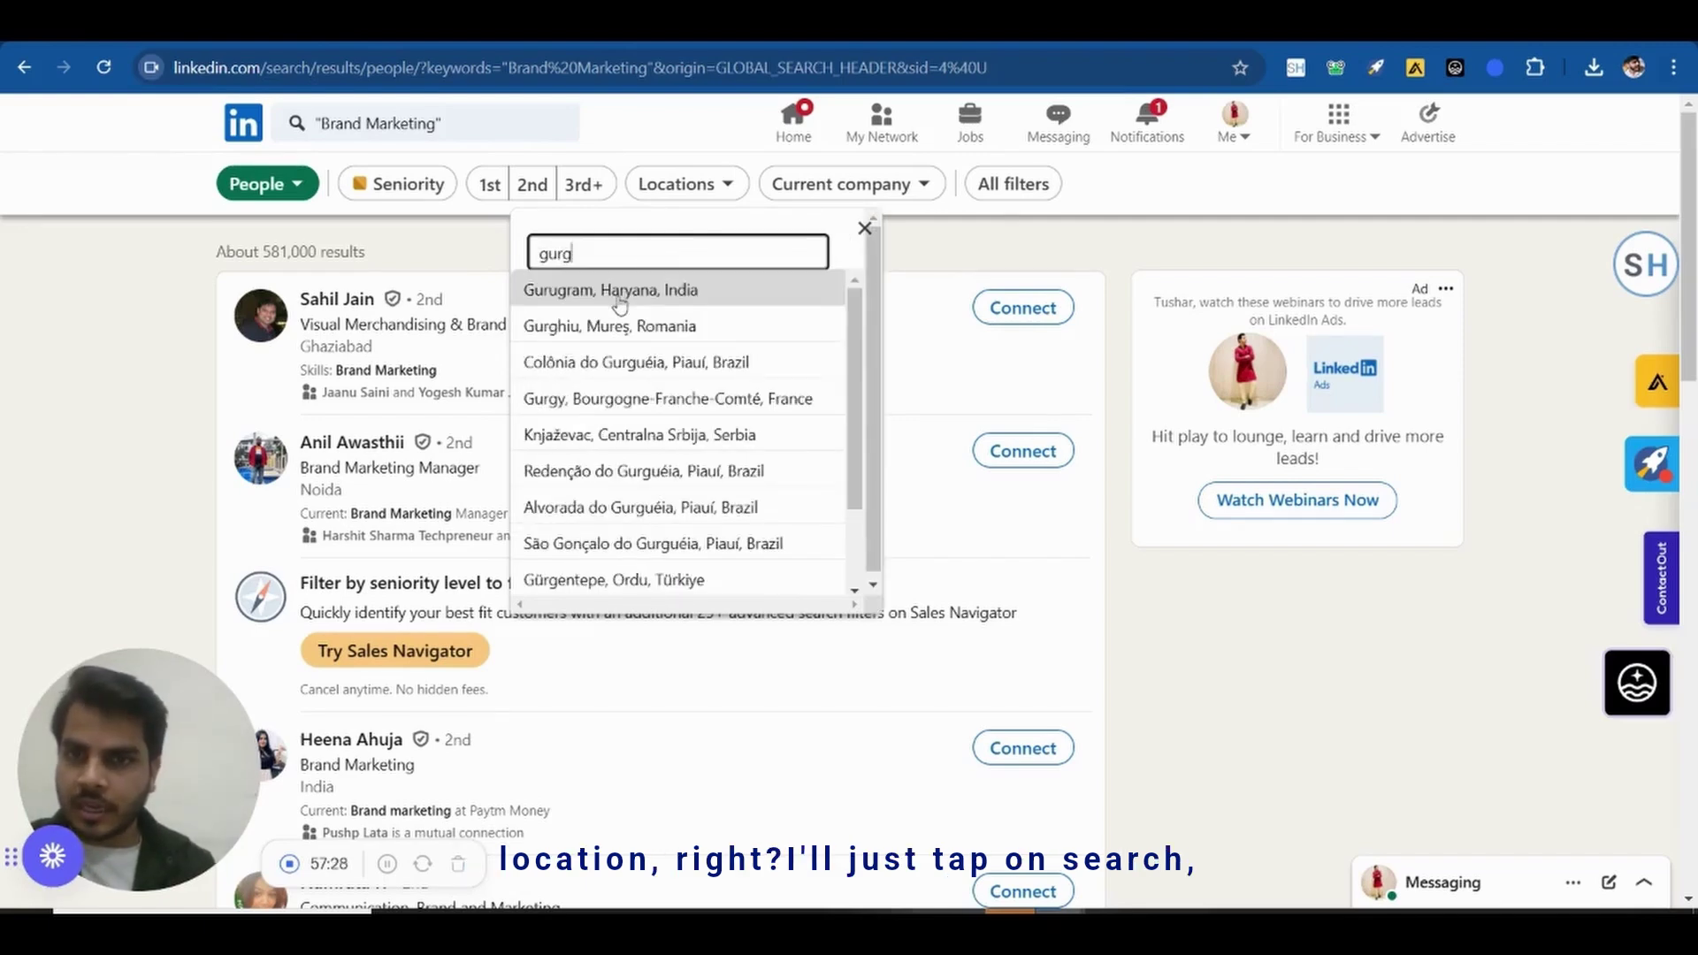
{"action": "left_click", "coordinate": [620, 303]}
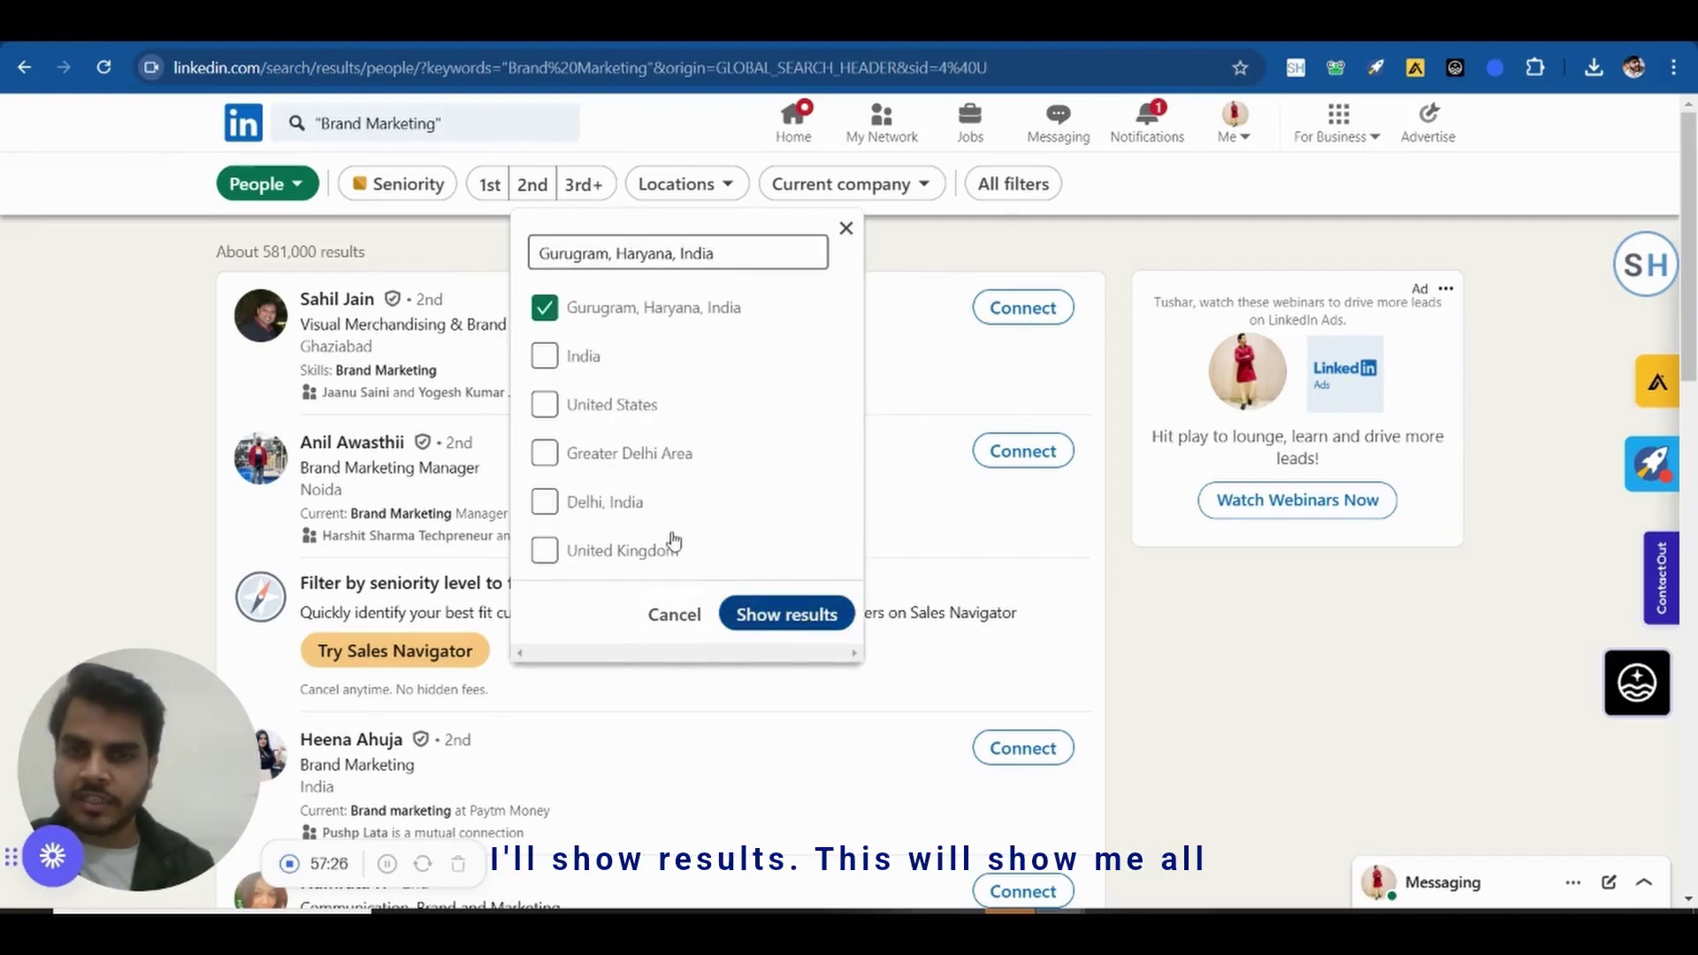
{"action": "key", "text": "Return"}
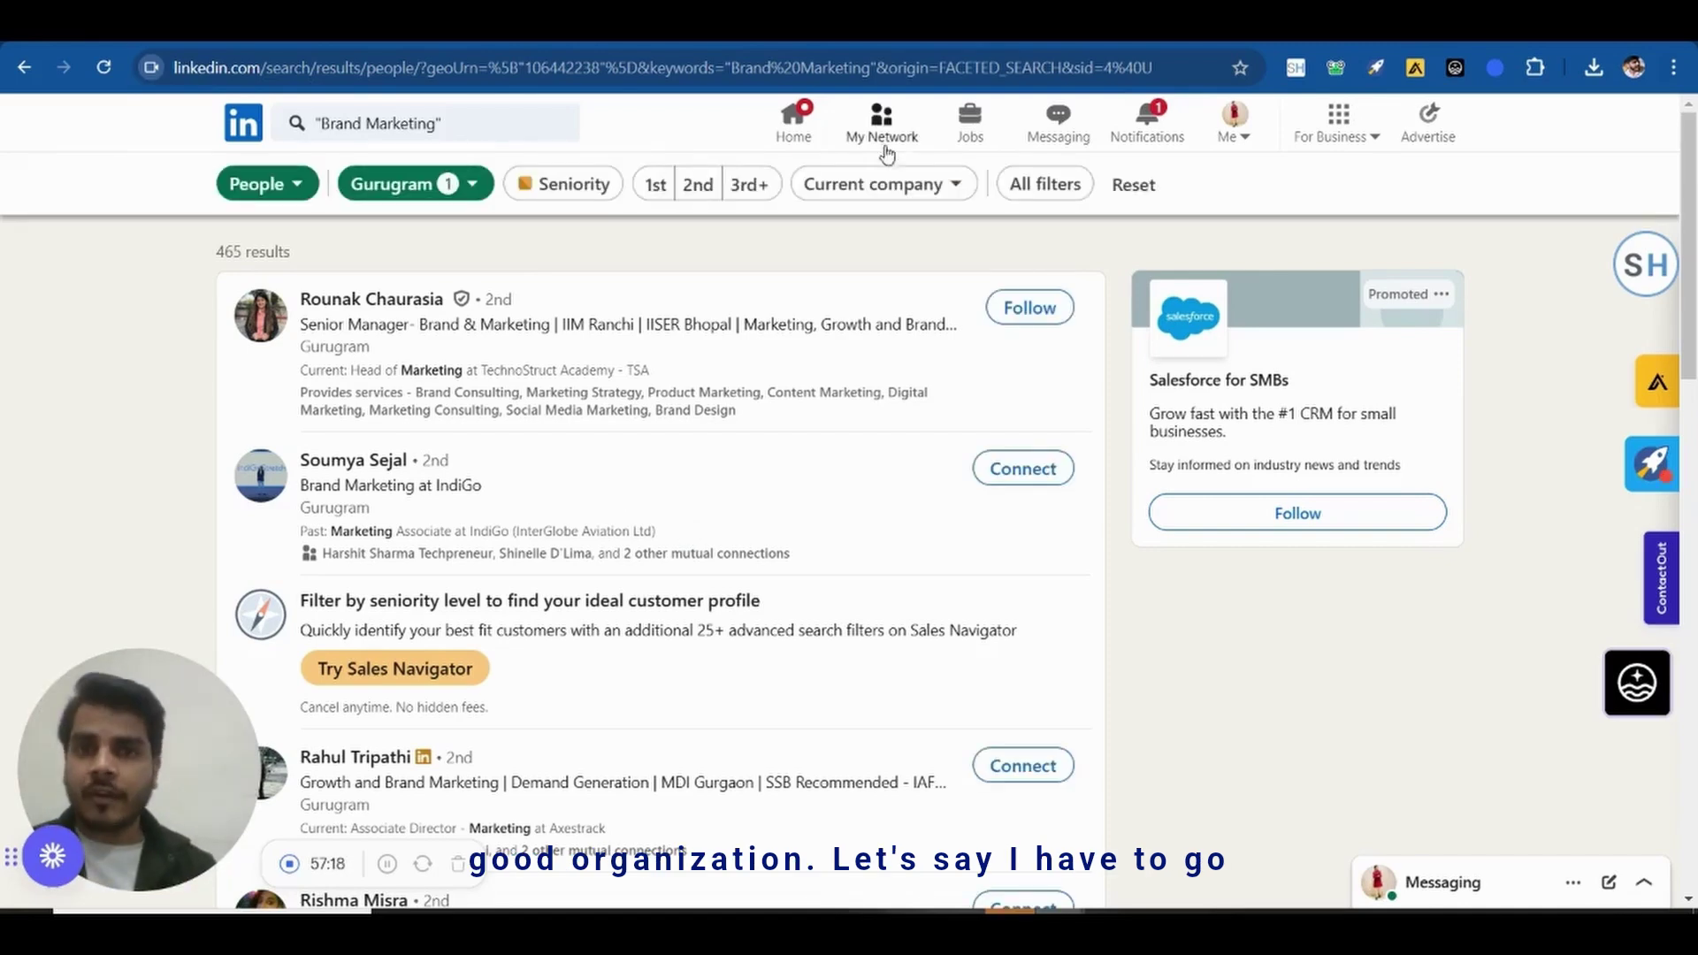
Look through the Current company filter and the All filters panel, then close the panel
{"action": "left_click", "coordinate": [920, 185]}
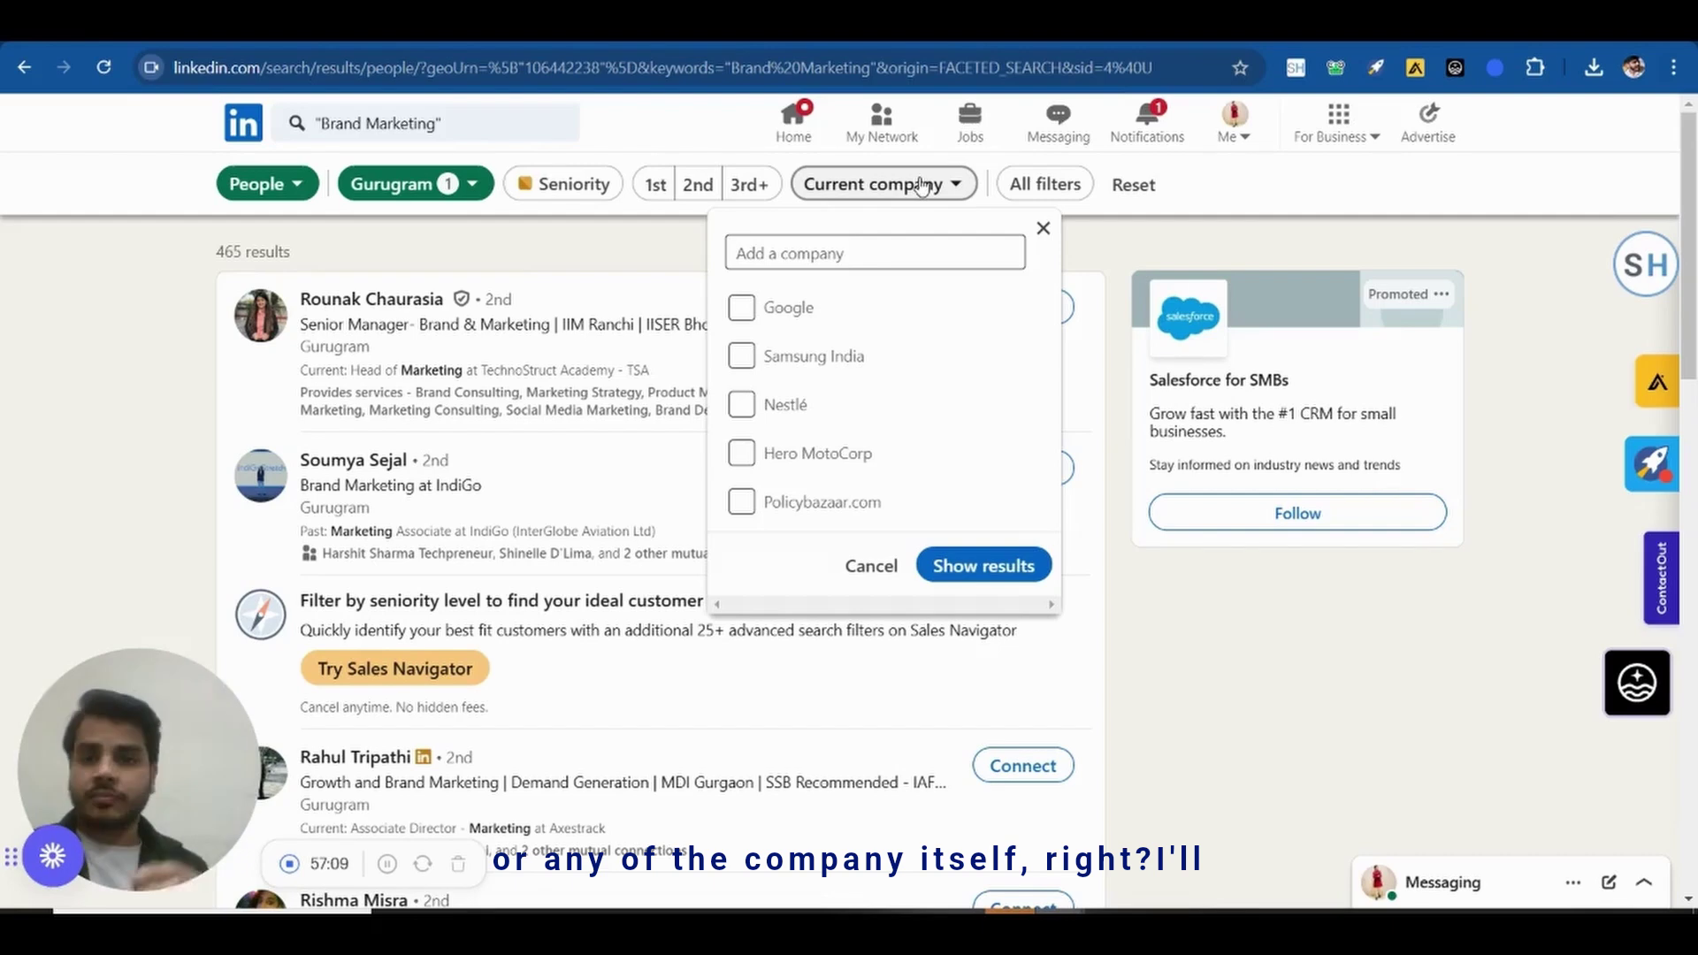
{"action": "left_click", "coordinate": [1044, 184]}
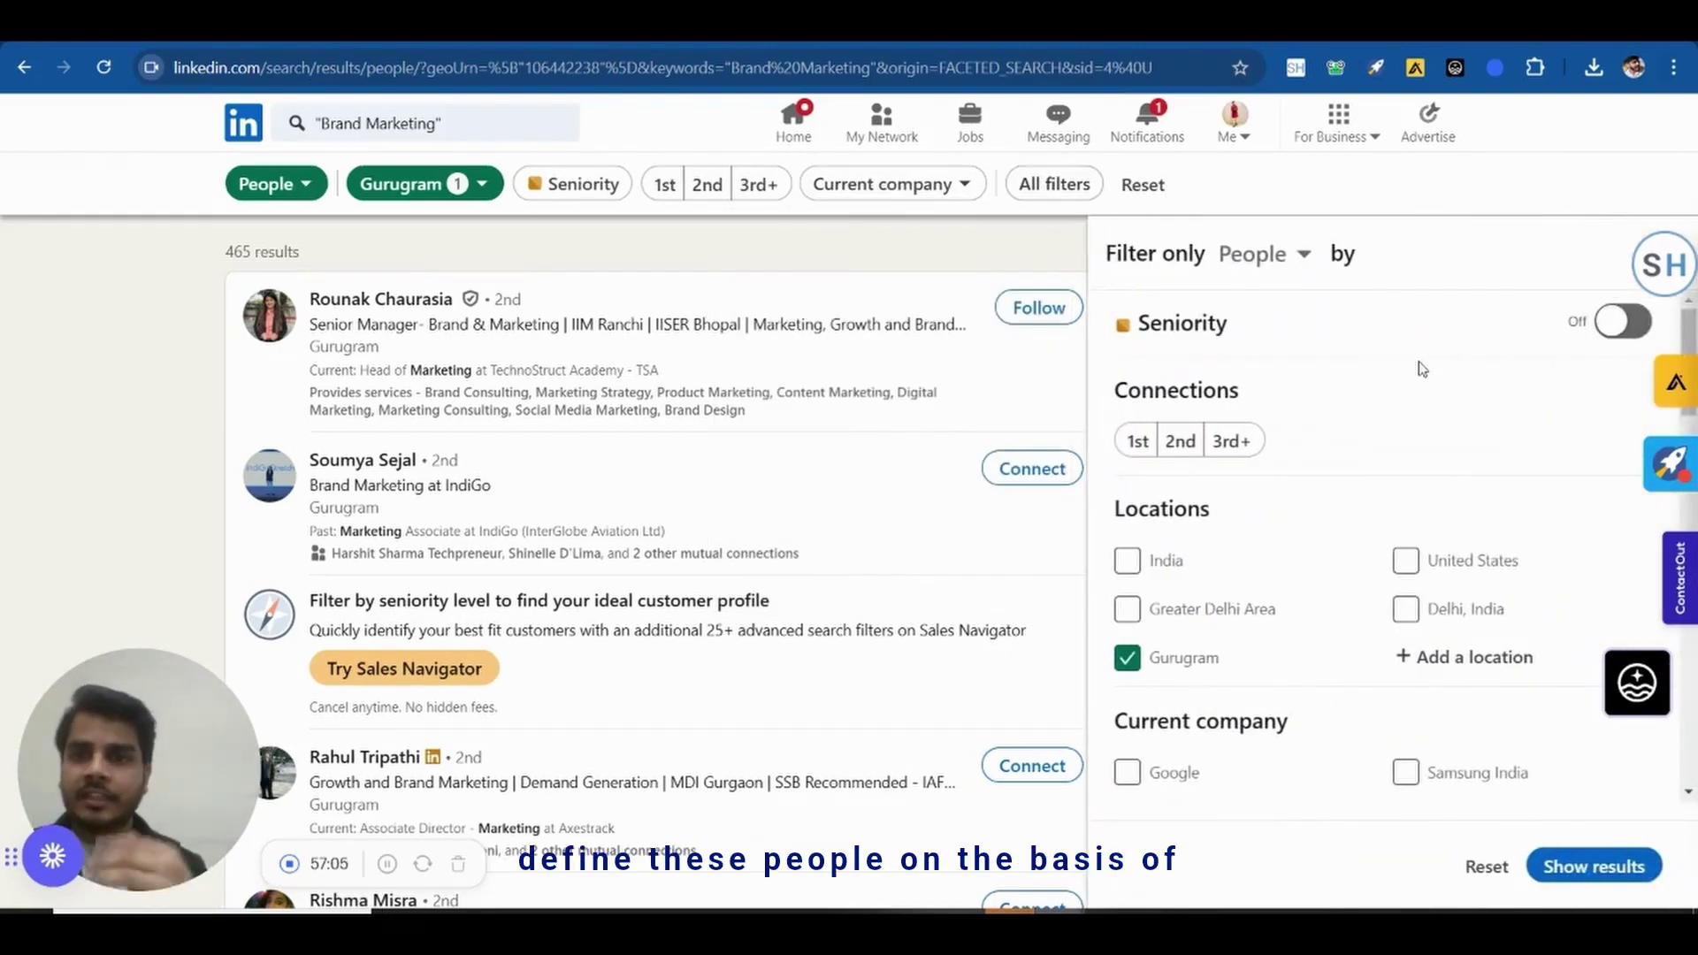
{"action": "scroll", "coordinate": [1422, 369], "scroll_direction": "down", "scroll_amount": 10}
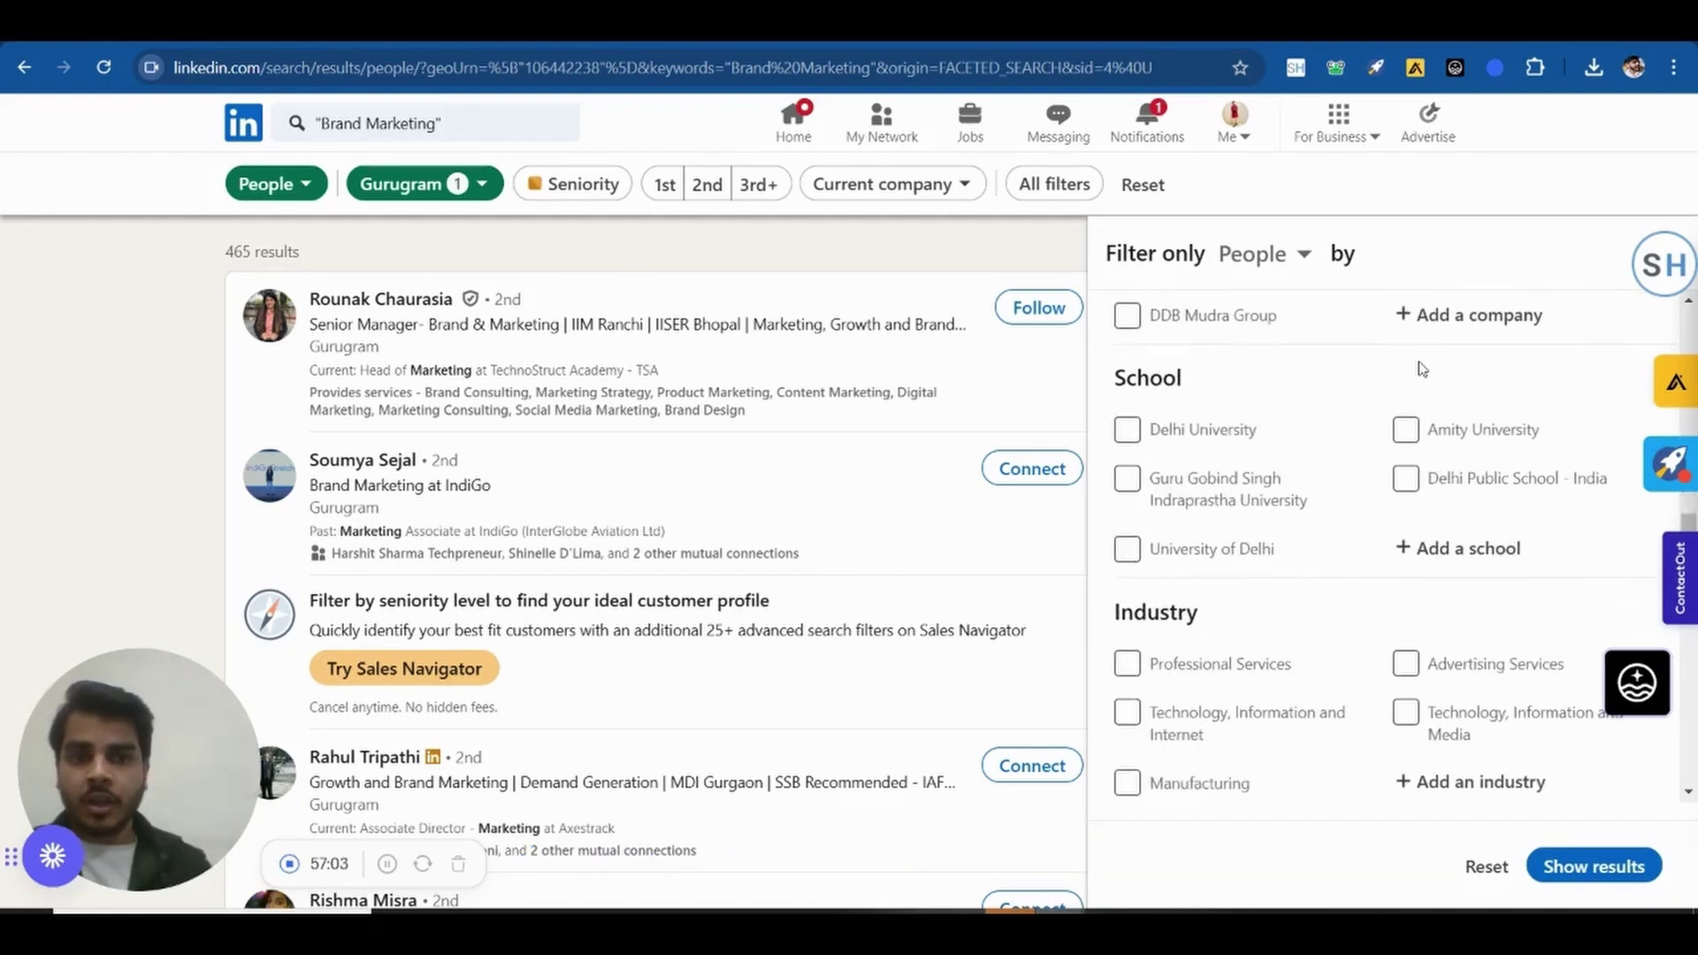
{"action": "scroll", "coordinate": [1421, 369], "scroll_direction": "down", "scroll_amount": 3}
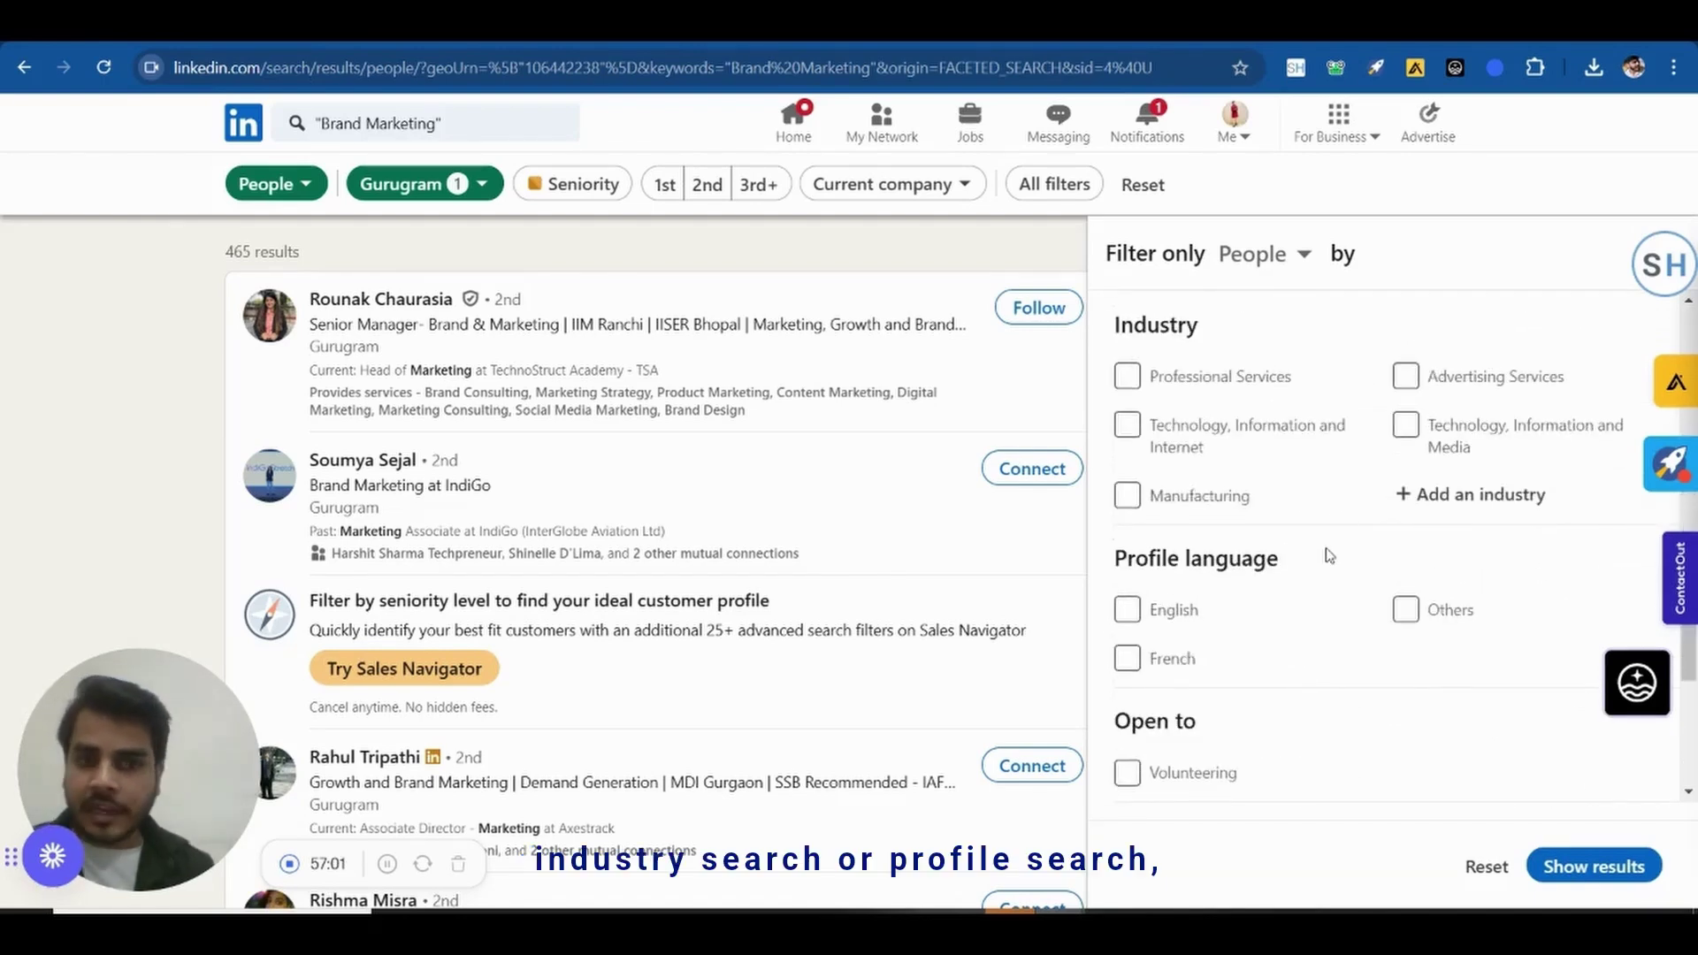
{"action": "scroll", "coordinate": [1327, 555], "scroll_direction": "down", "scroll_amount": 4}
{"action": "scroll", "coordinate": [1329, 556], "scroll_direction": "up", "scroll_amount": 15}
{"action": "left_click", "coordinate": [905, 254]}
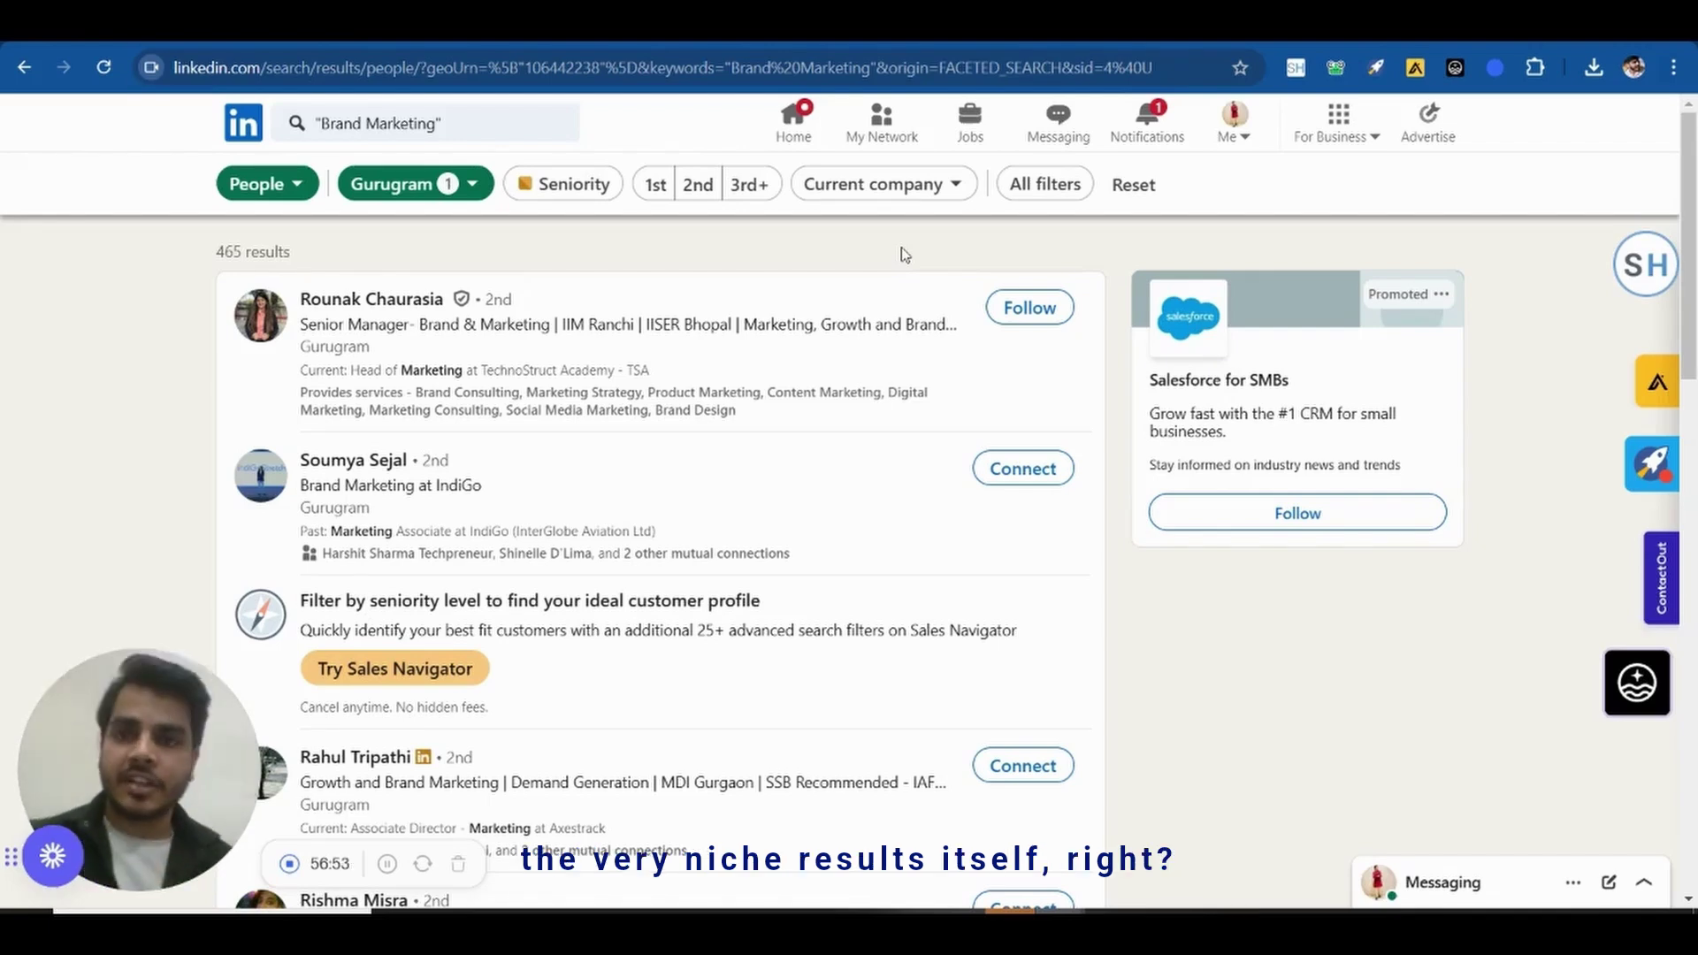
Rerun the quoted search as "sales manager" (about 5,000 results) and bring up the Boolean Search notes
{"action": "left_click", "coordinate": [483, 124]}
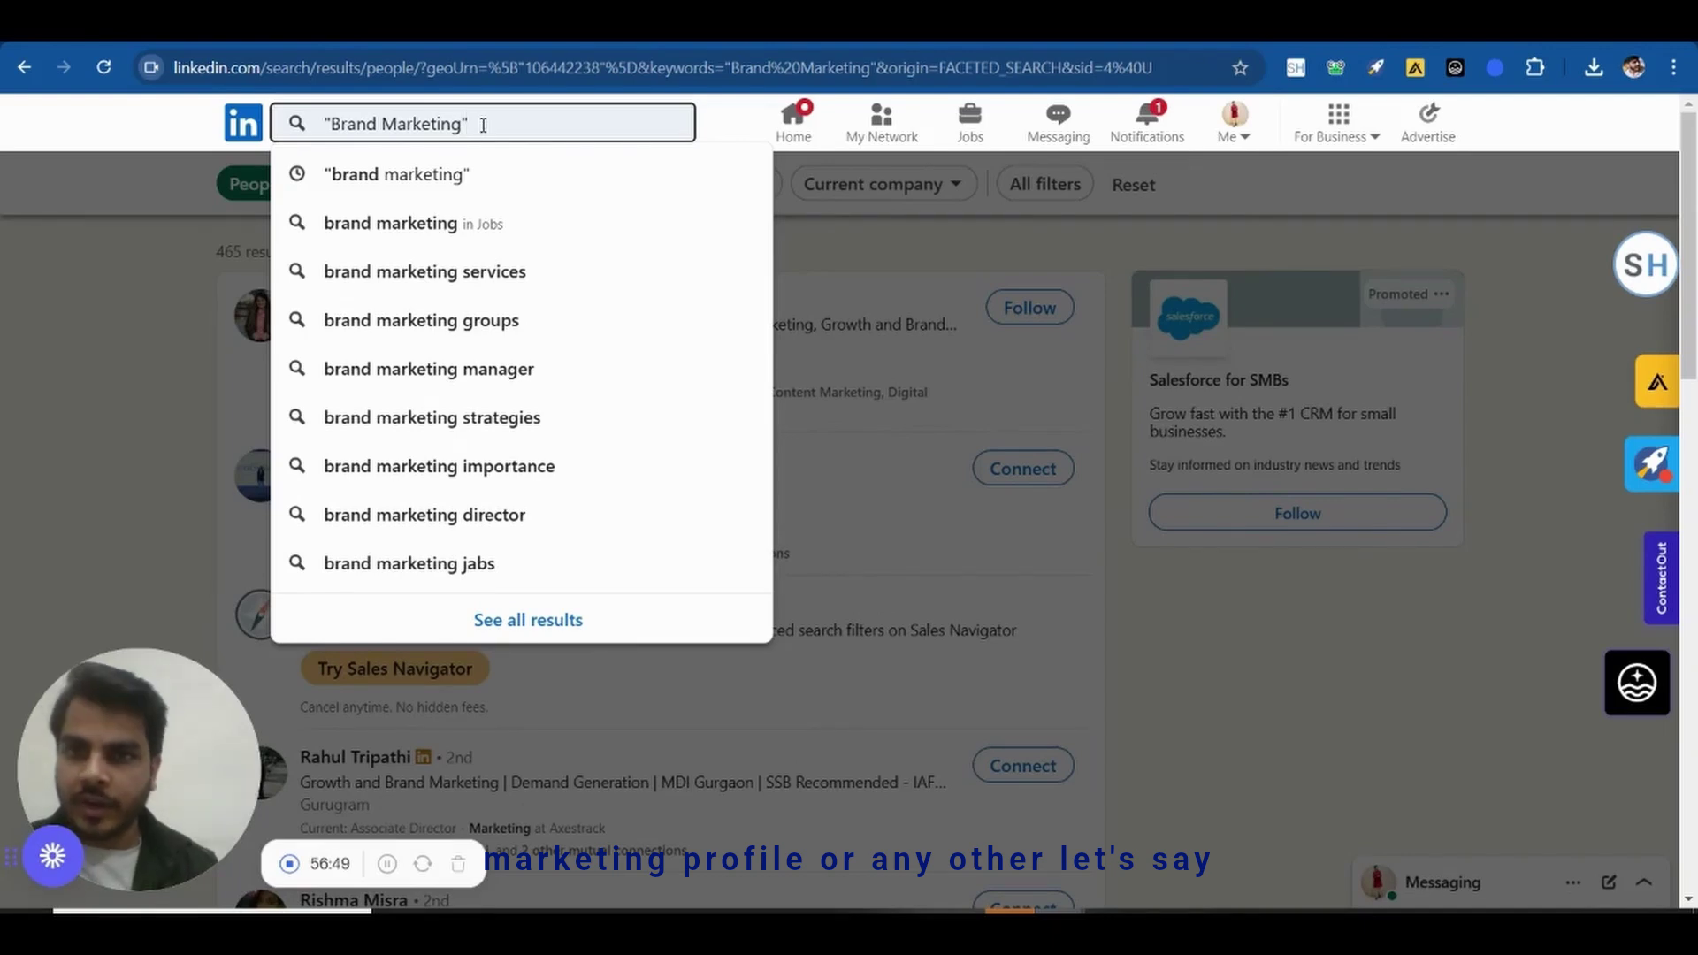
{"action": "key", "text": "ctrl+shift+Left"}
{"action": "key", "text": "ctrl+shift+Left"}
{"action": "type", "text": "sales ma"}
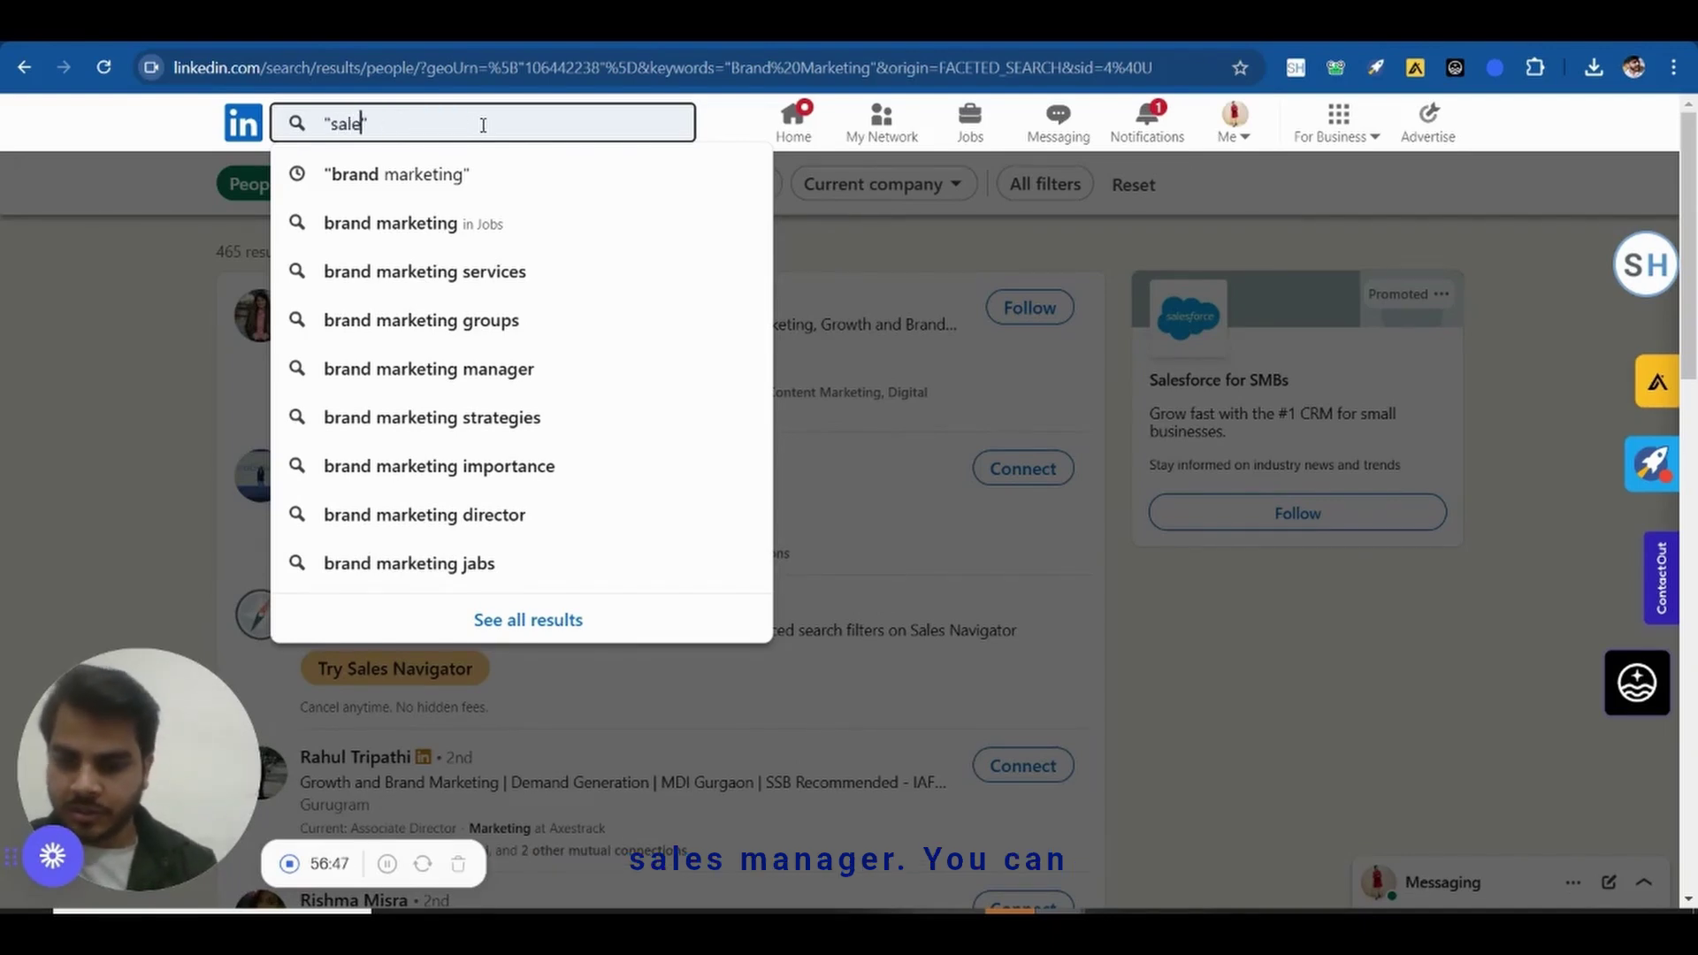
{"action": "type", "text": "nager"}
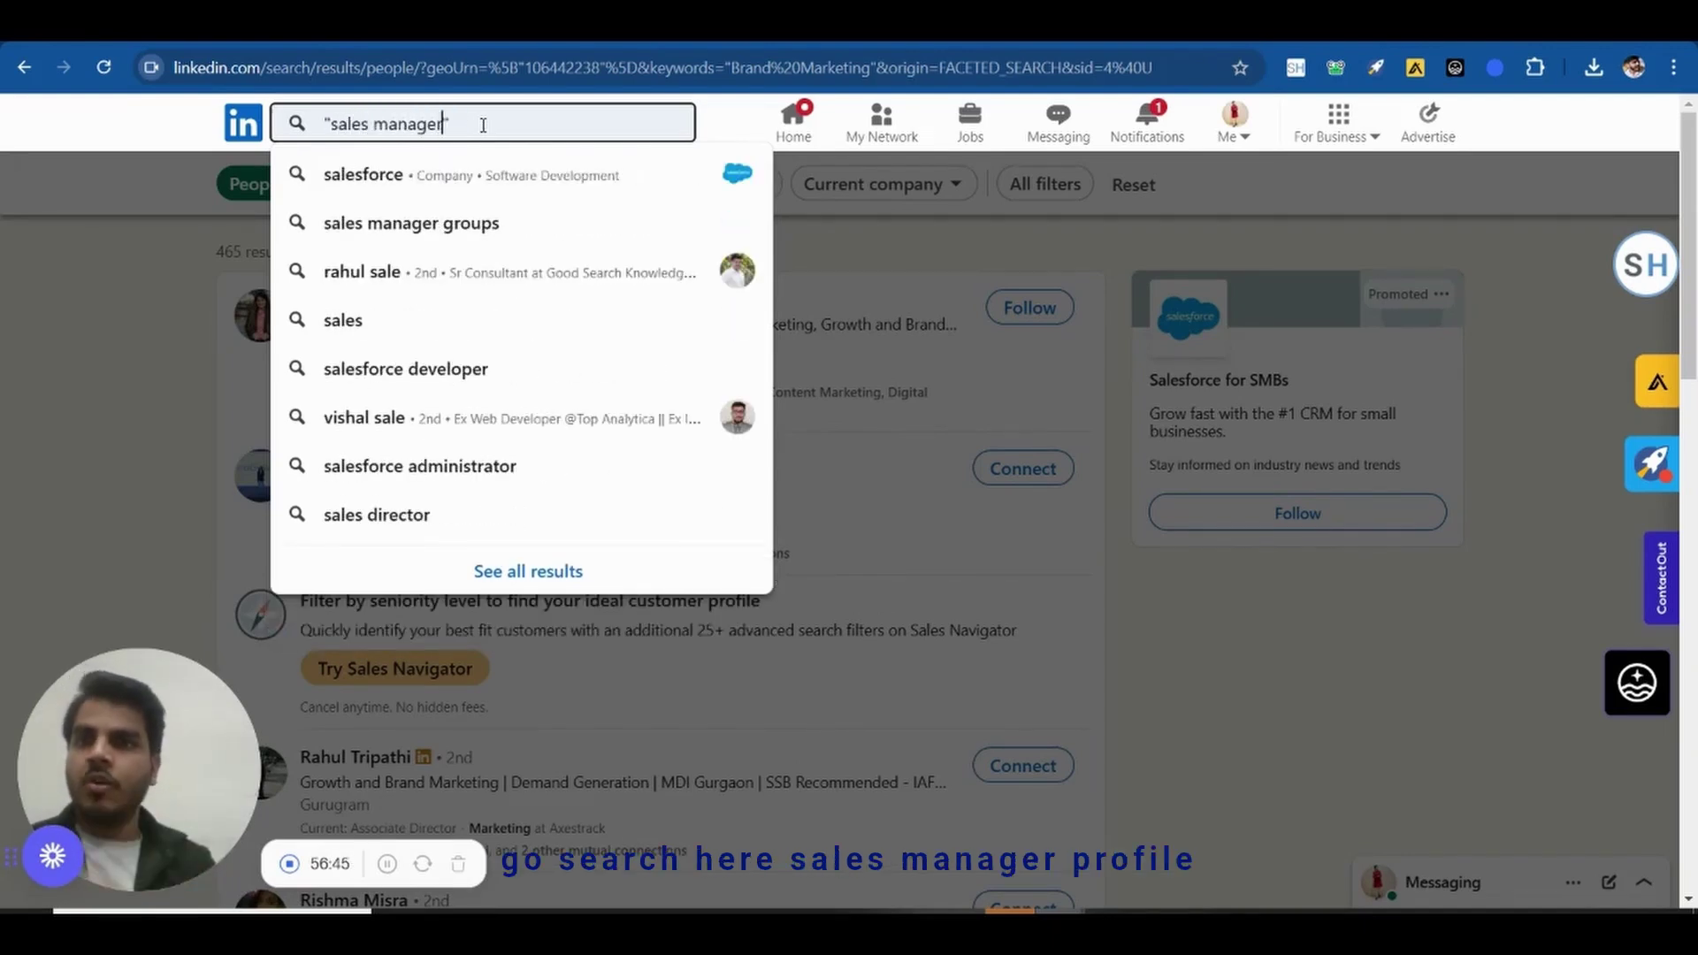
{"action": "key", "text": "Return"}
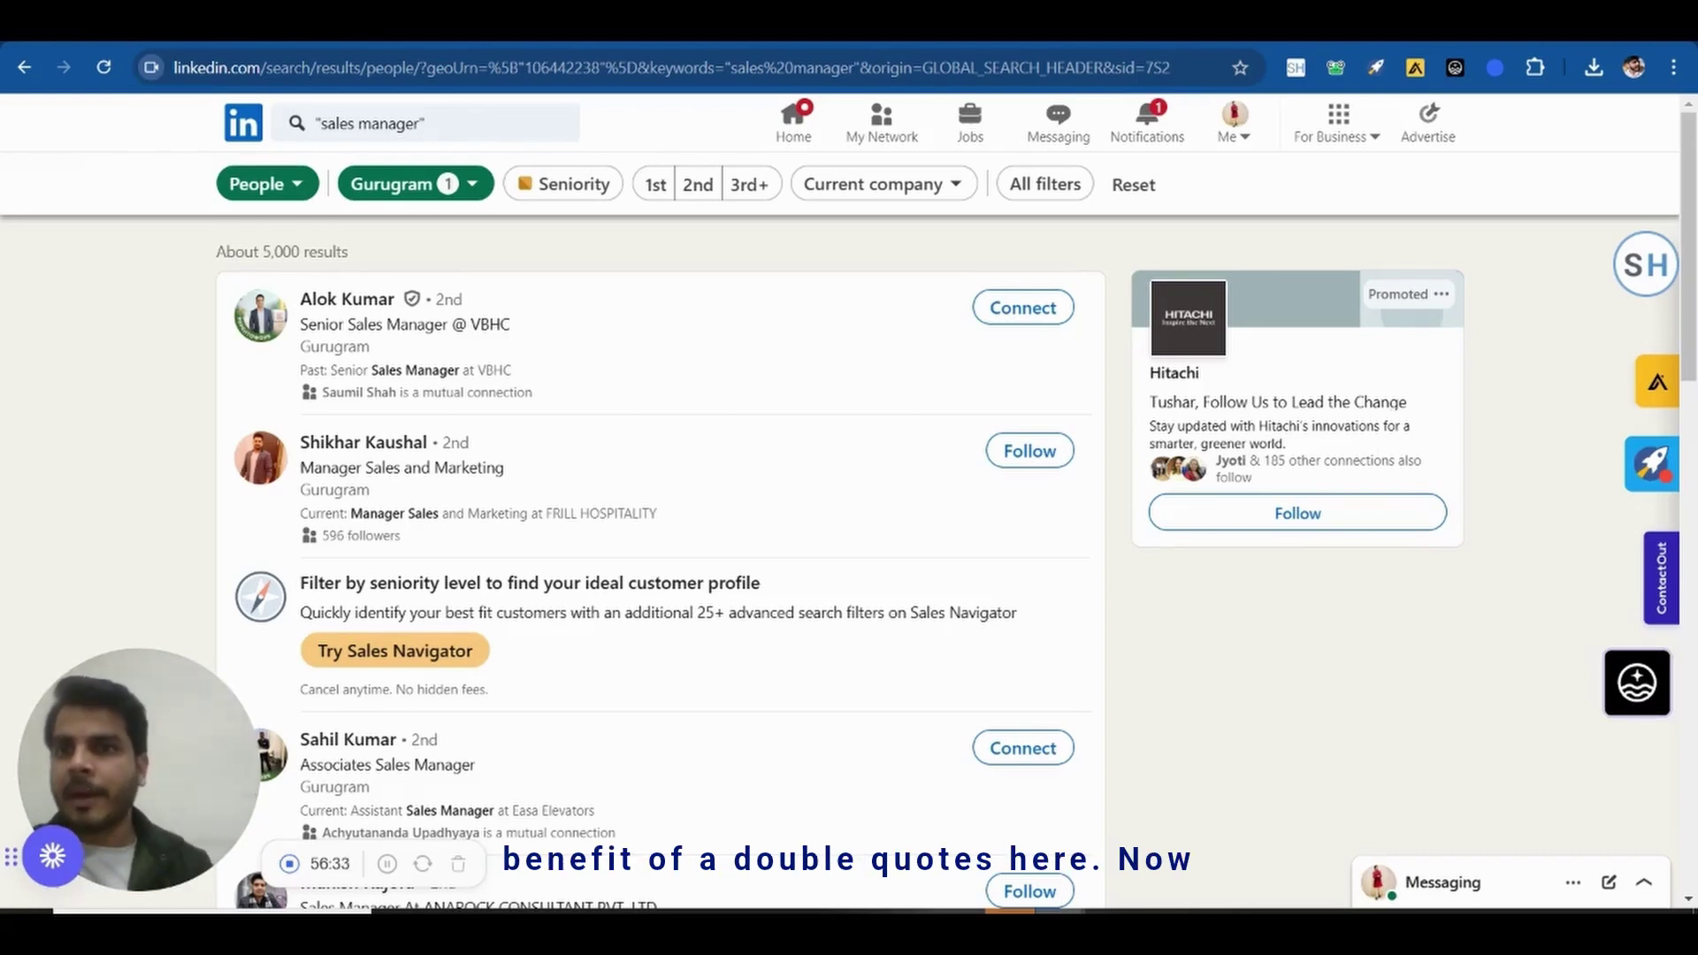
{"action": "left_click", "coordinate": [416, 27]}
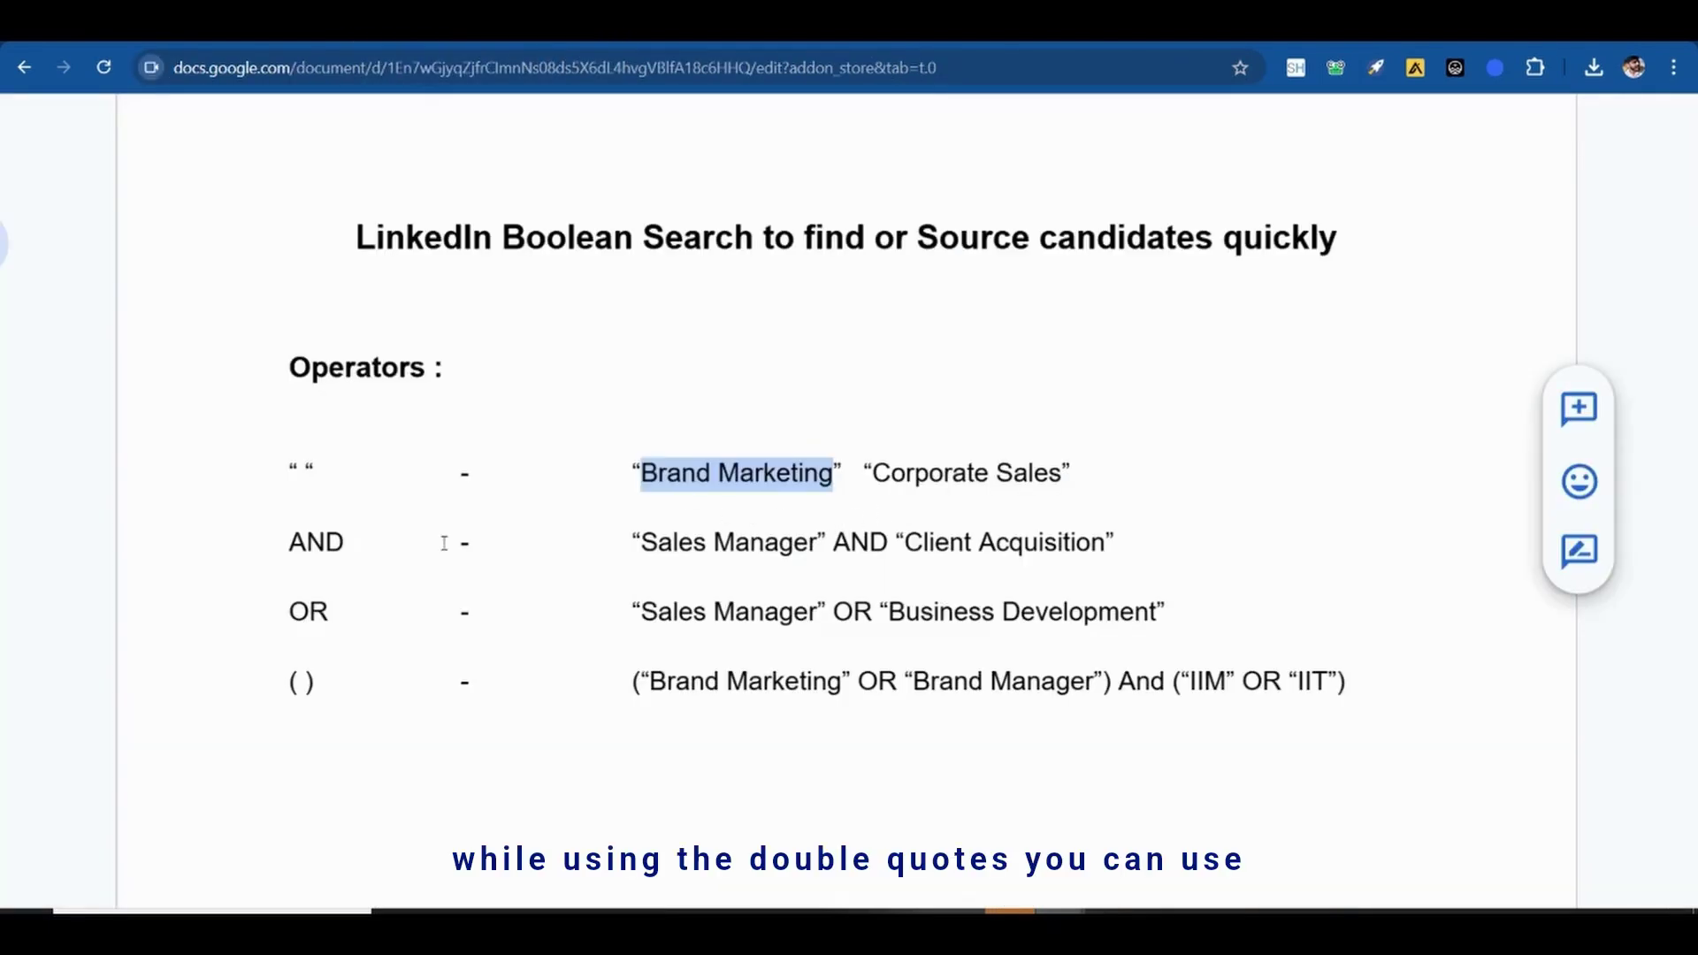
Review the AND operator example in the Boolean search notes
{"action": "left_click", "coordinate": [327, 542]}
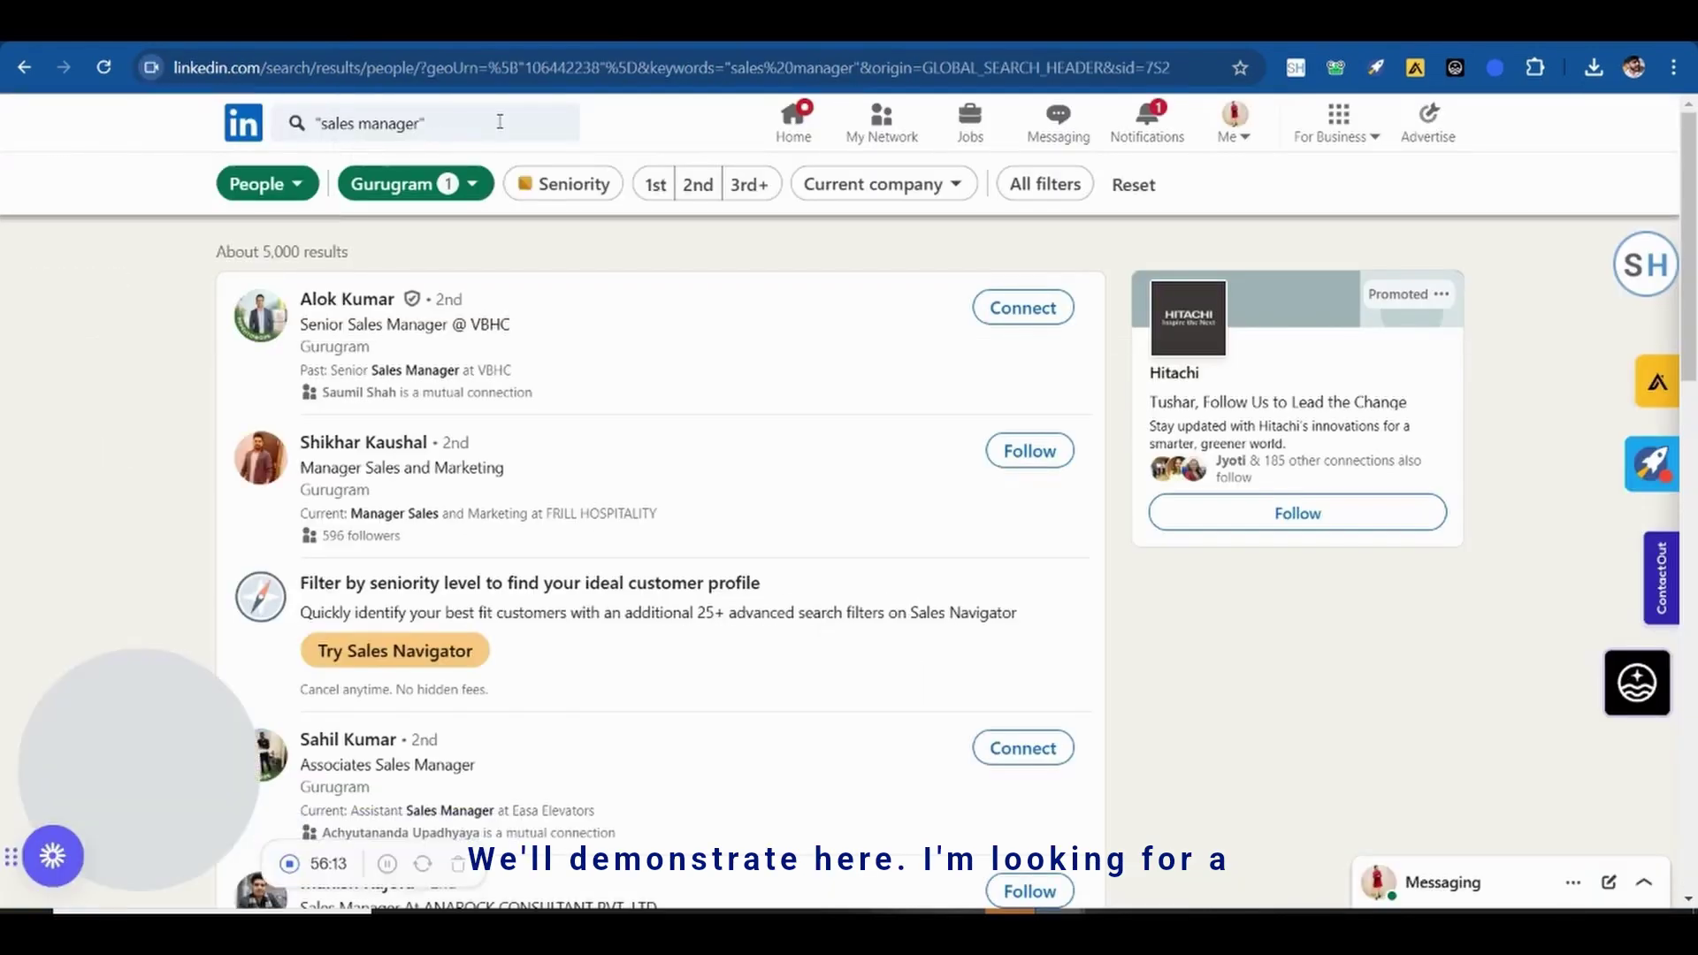
Extend the query to "sales manager" AND "Client acquisition", returning 48 Gurugram people
{"action": "left_click", "coordinate": [500, 121]}
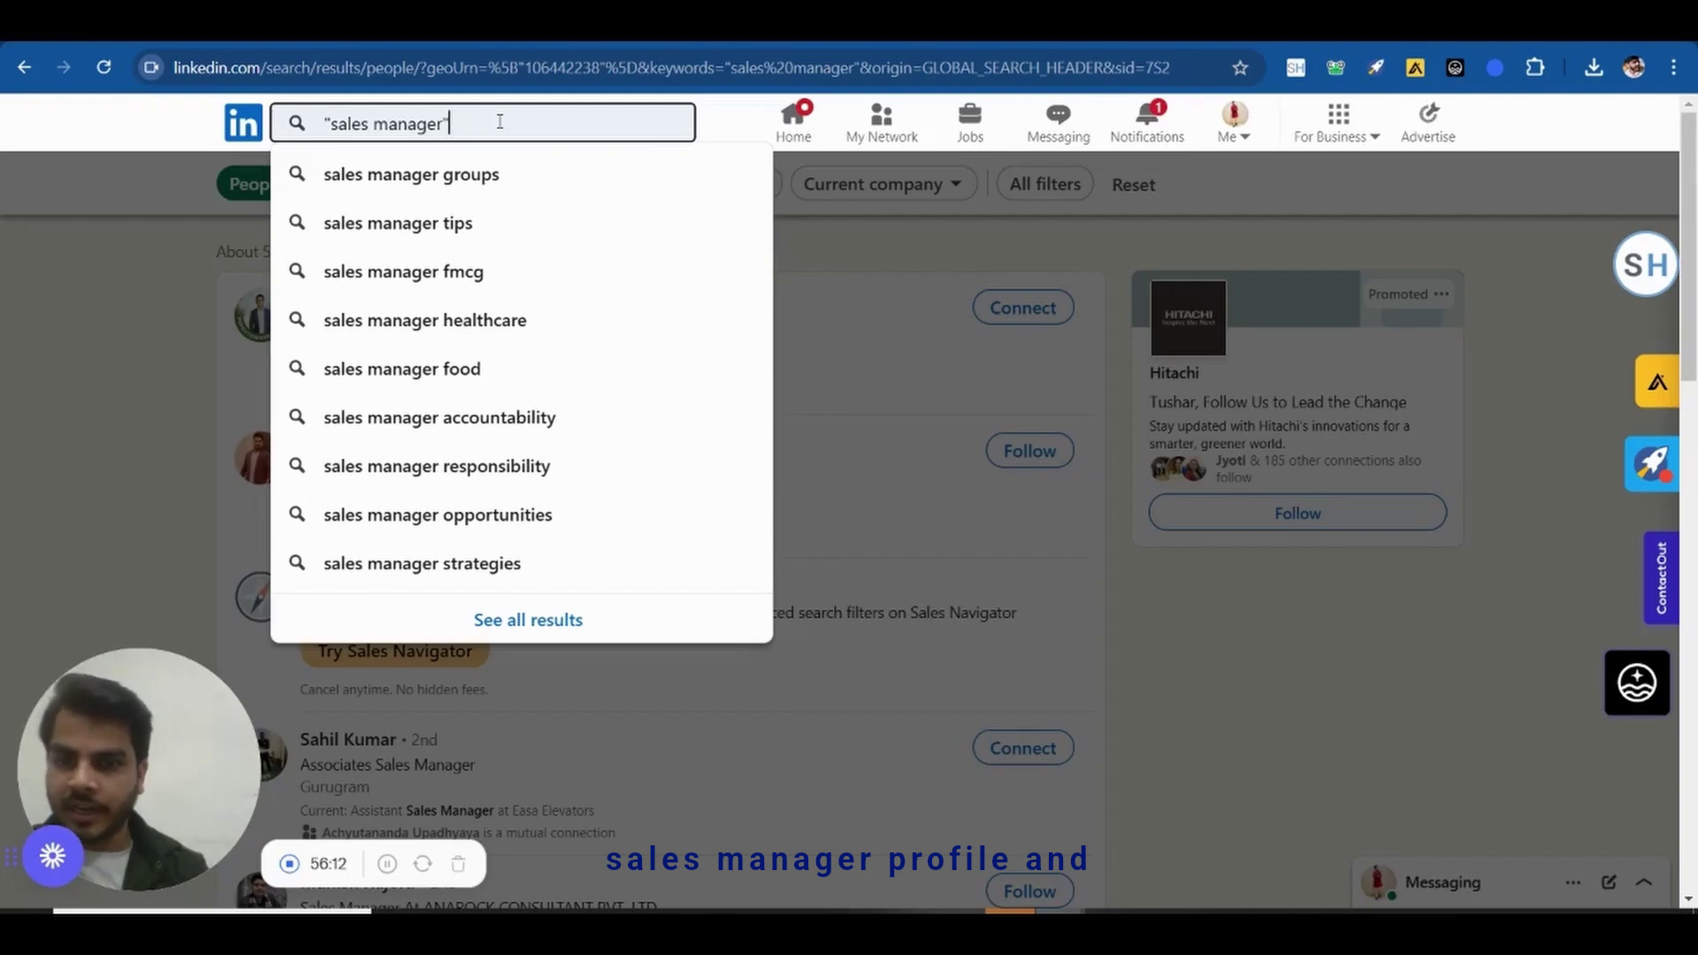
{"action": "type", "text": "AND "}
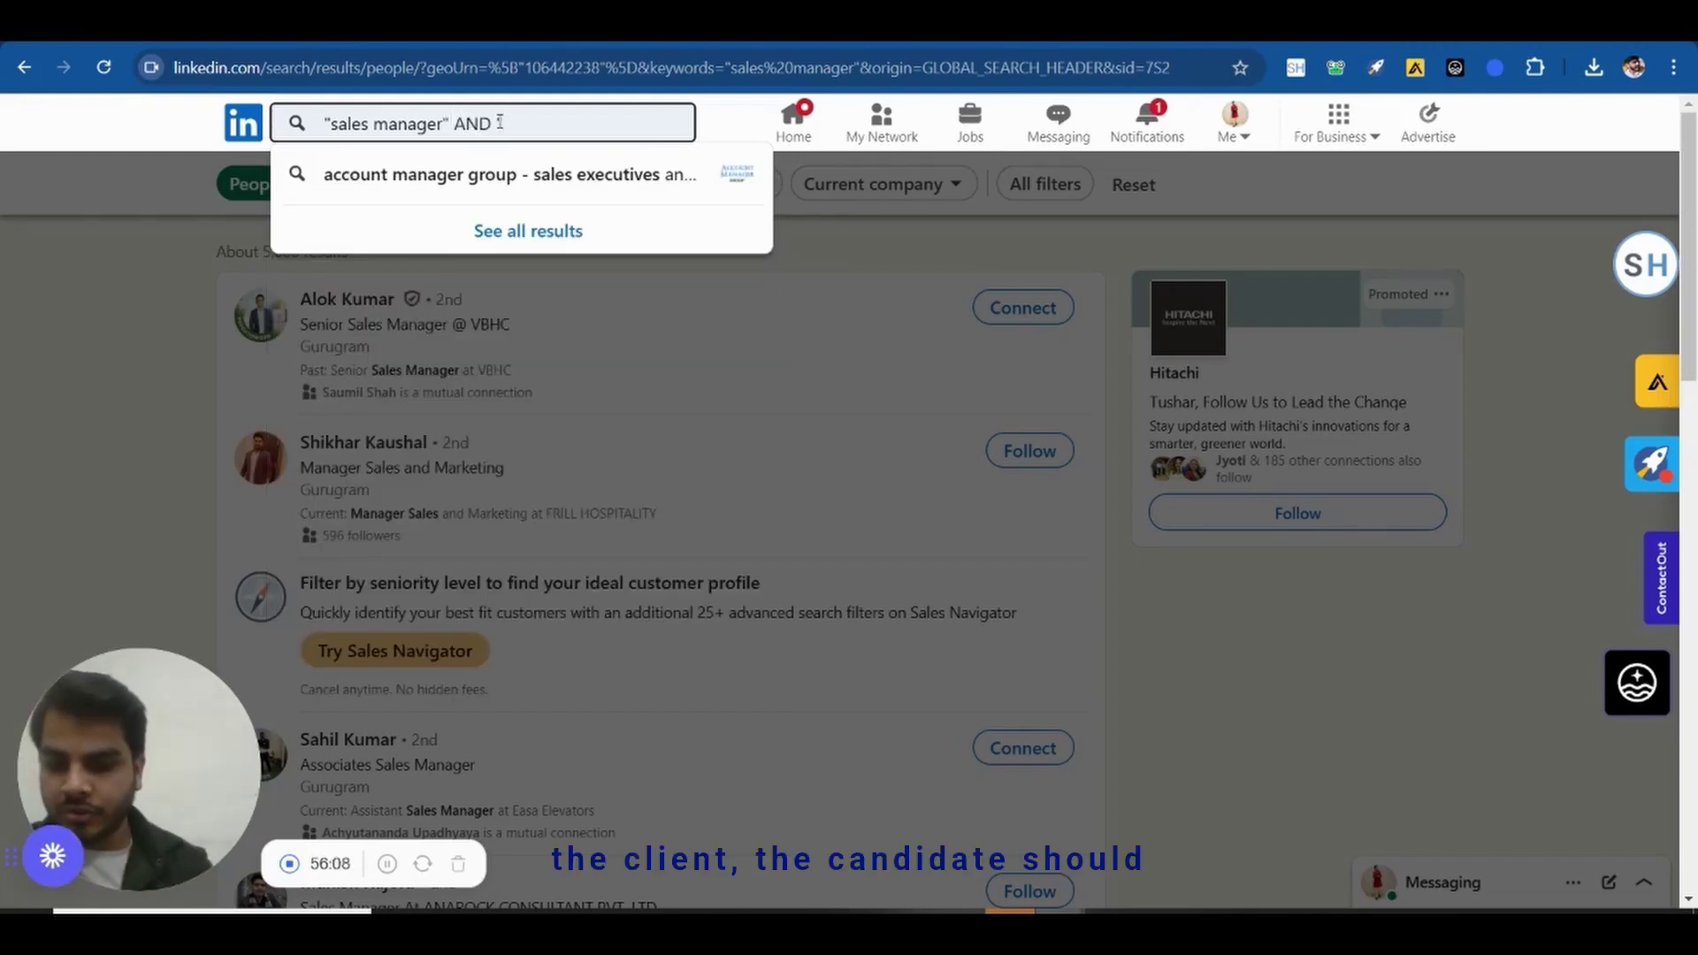
{"action": "type", "text": "\"Client a"}
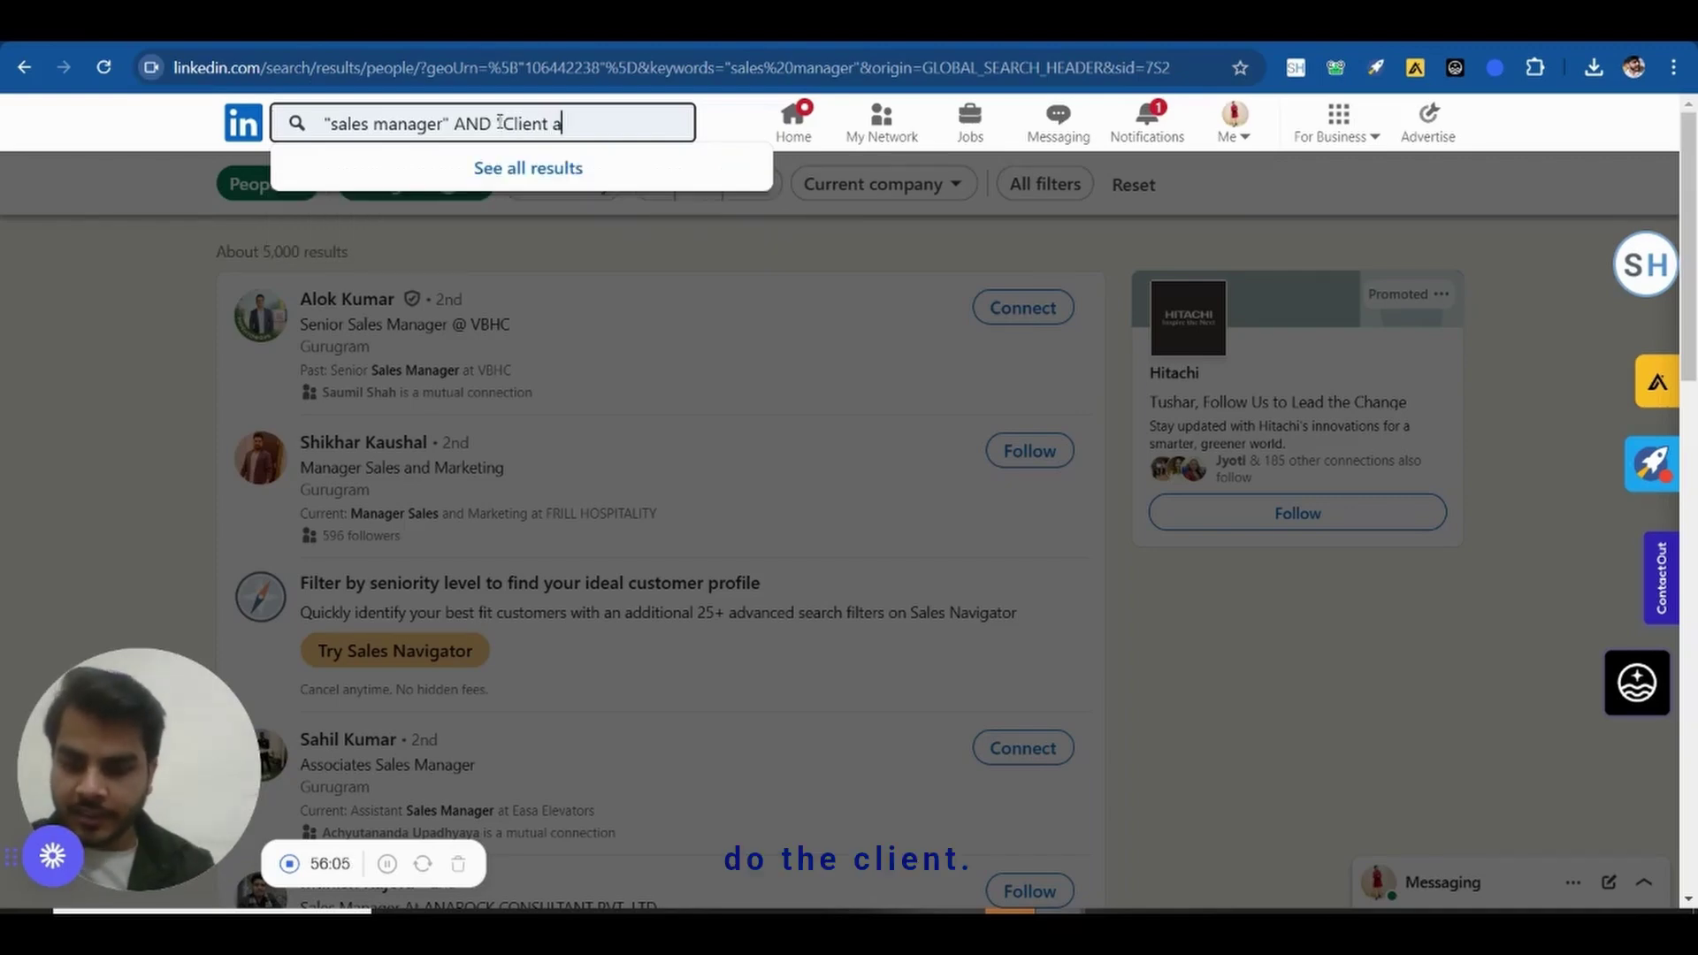
{"action": "type", "text": "cquisiton"}
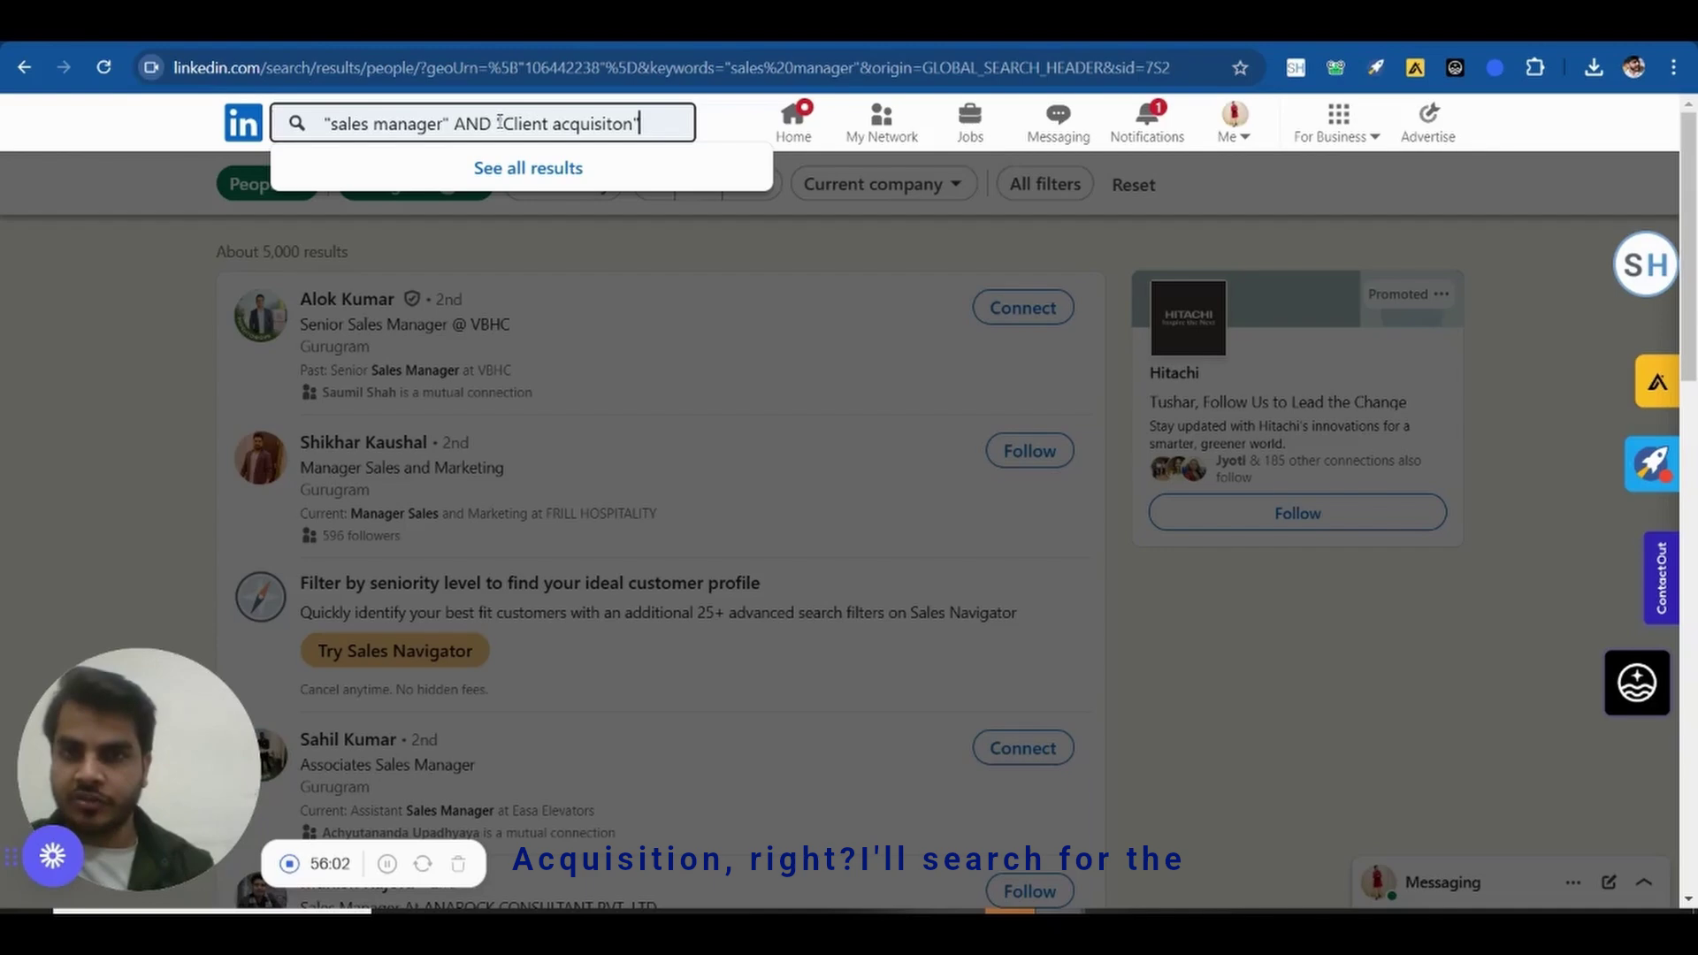
{"action": "key", "text": "Return"}
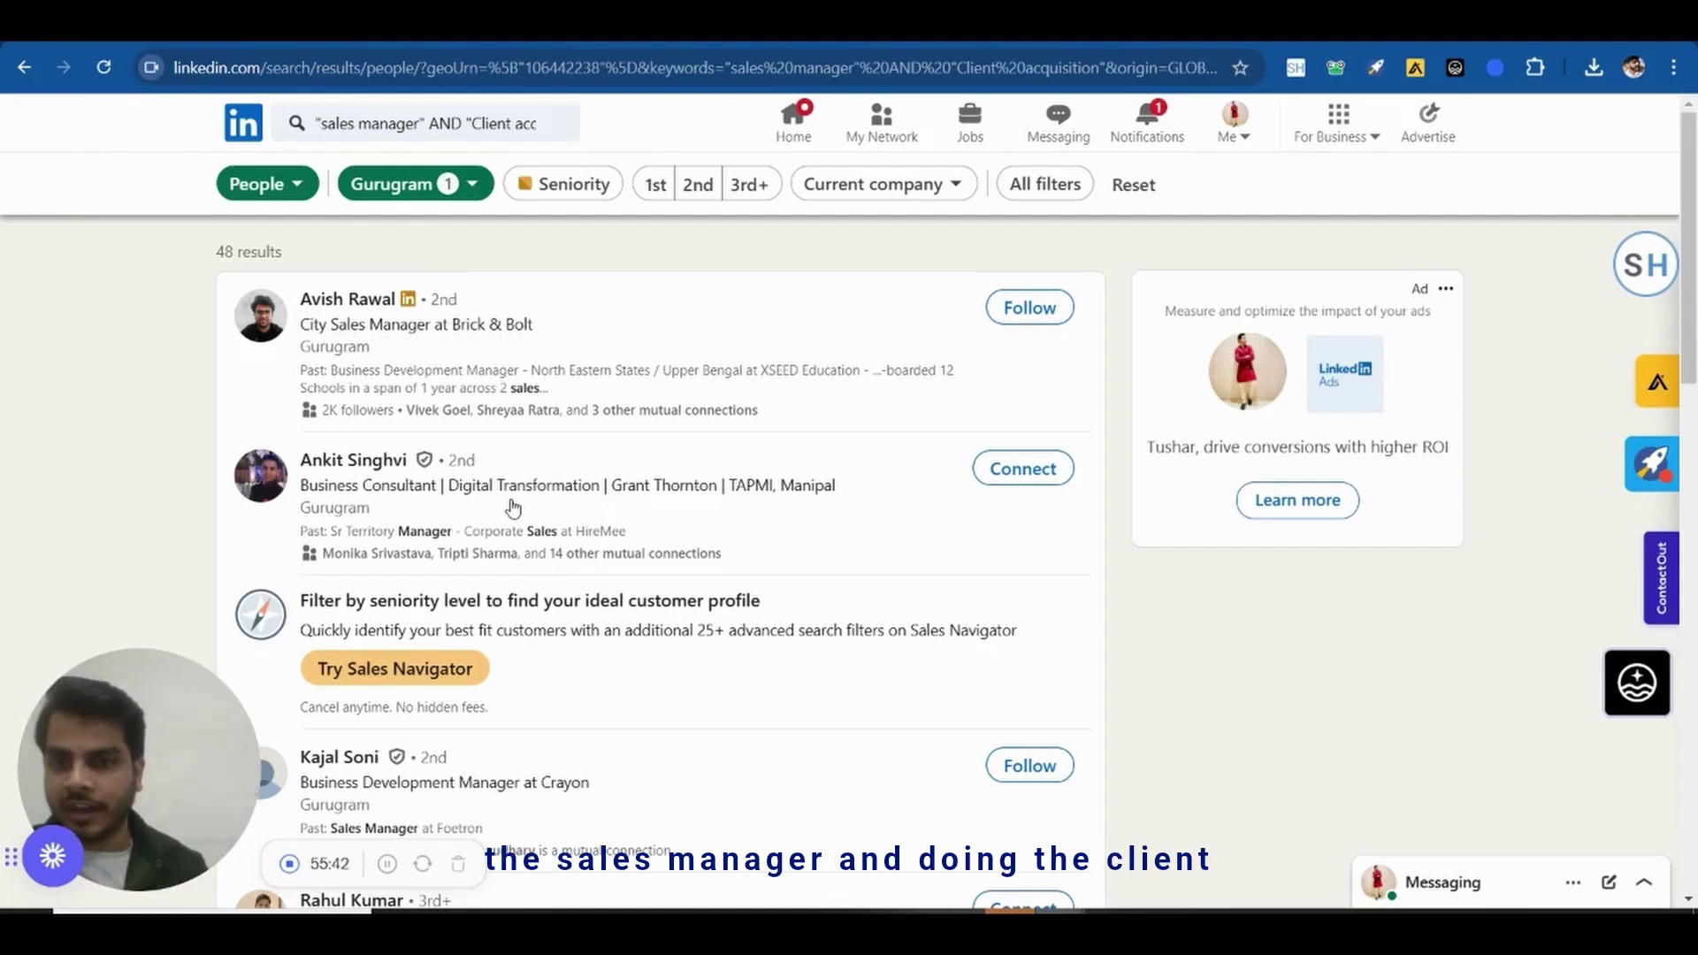
{"action": "scroll", "coordinate": [513, 508], "scroll_direction": "down", "scroll_amount": 4}
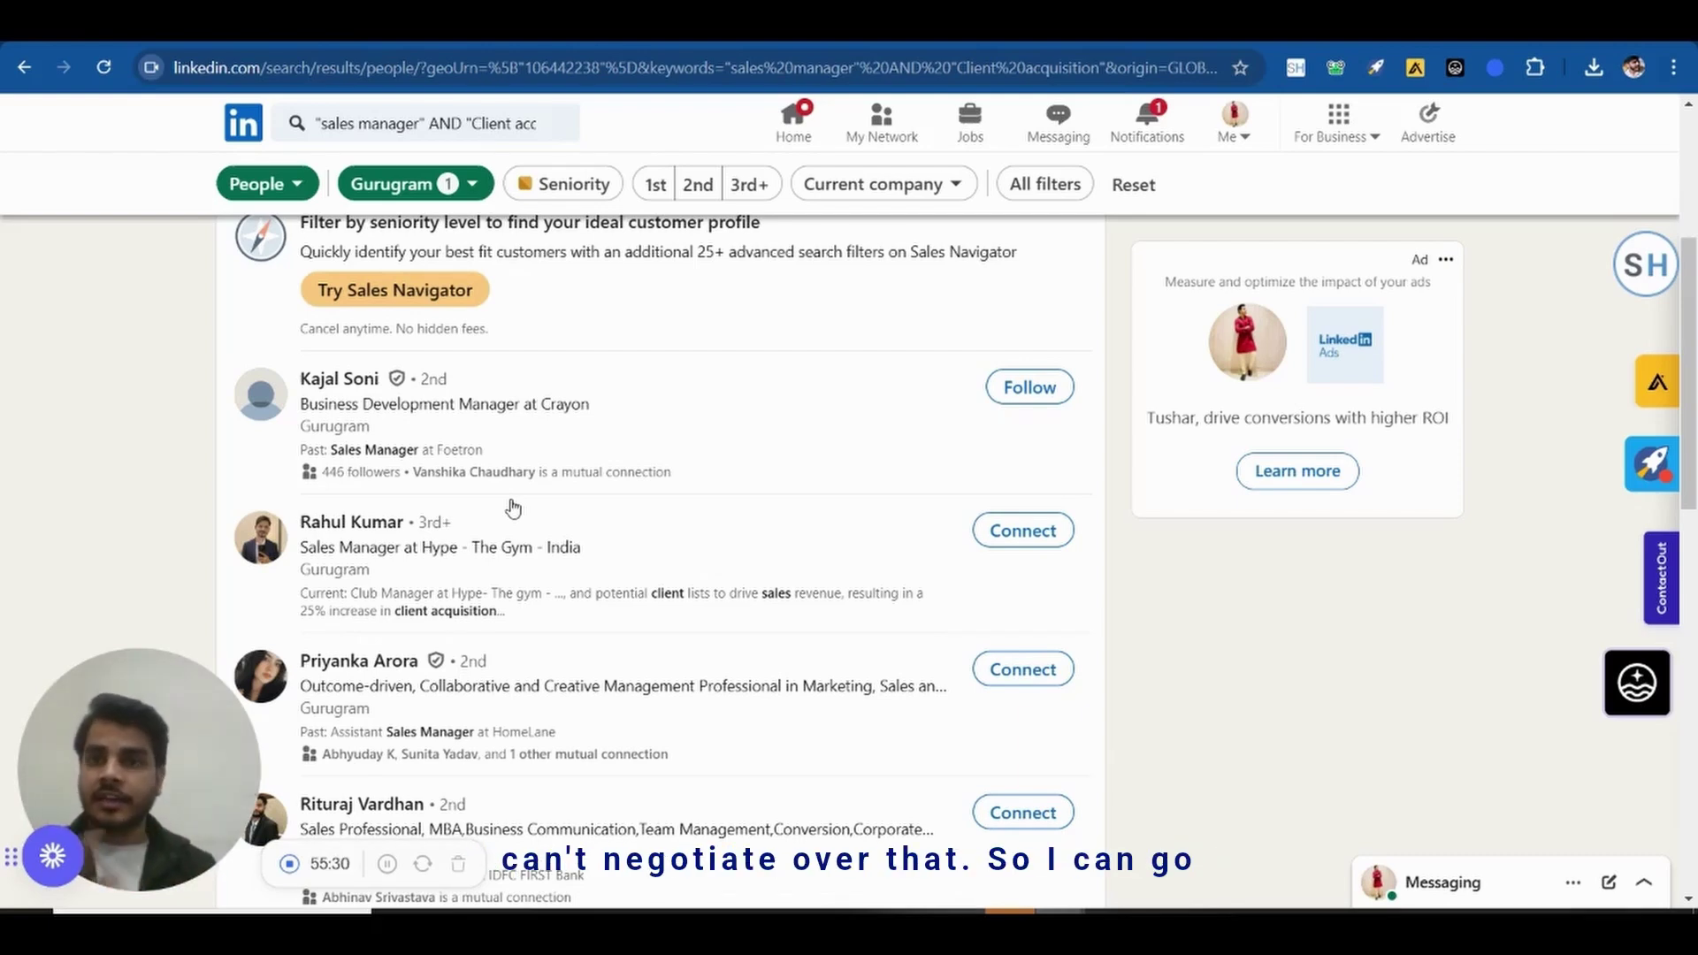
Swap "Client acquisition" for "B2B" (539 results), then highlight "sales manager" in the query
{"action": "left_click", "coordinate": [499, 125]}
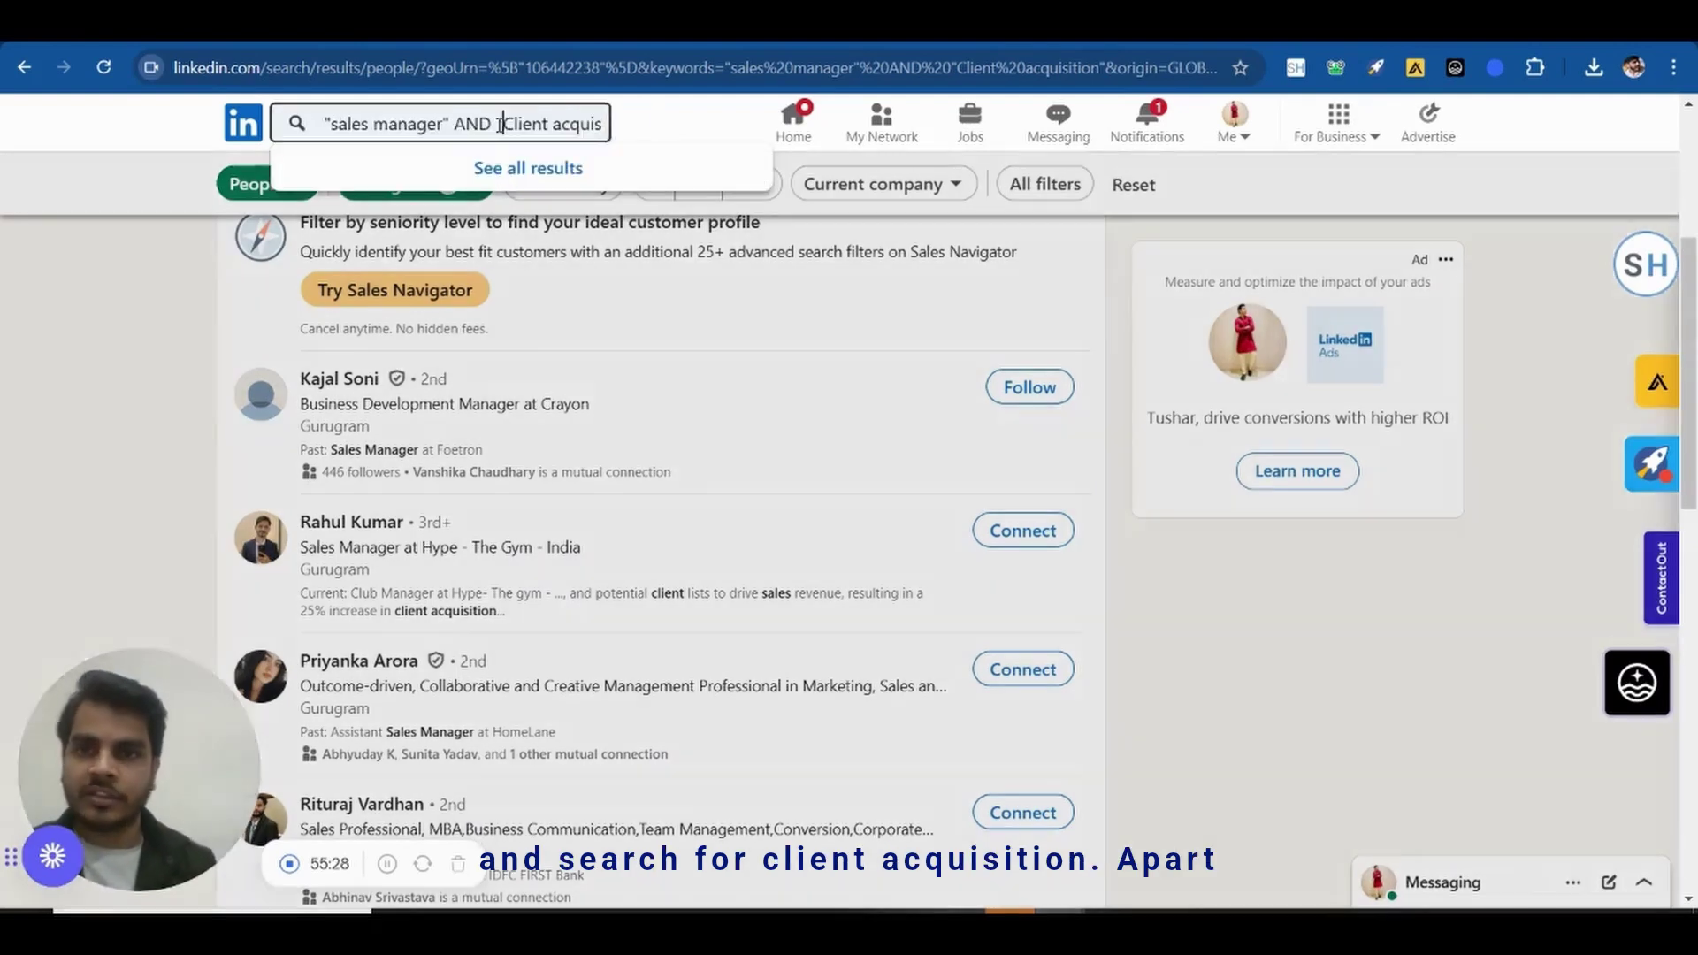
{"action": "key", "text": "ctrl+shift+Right"}
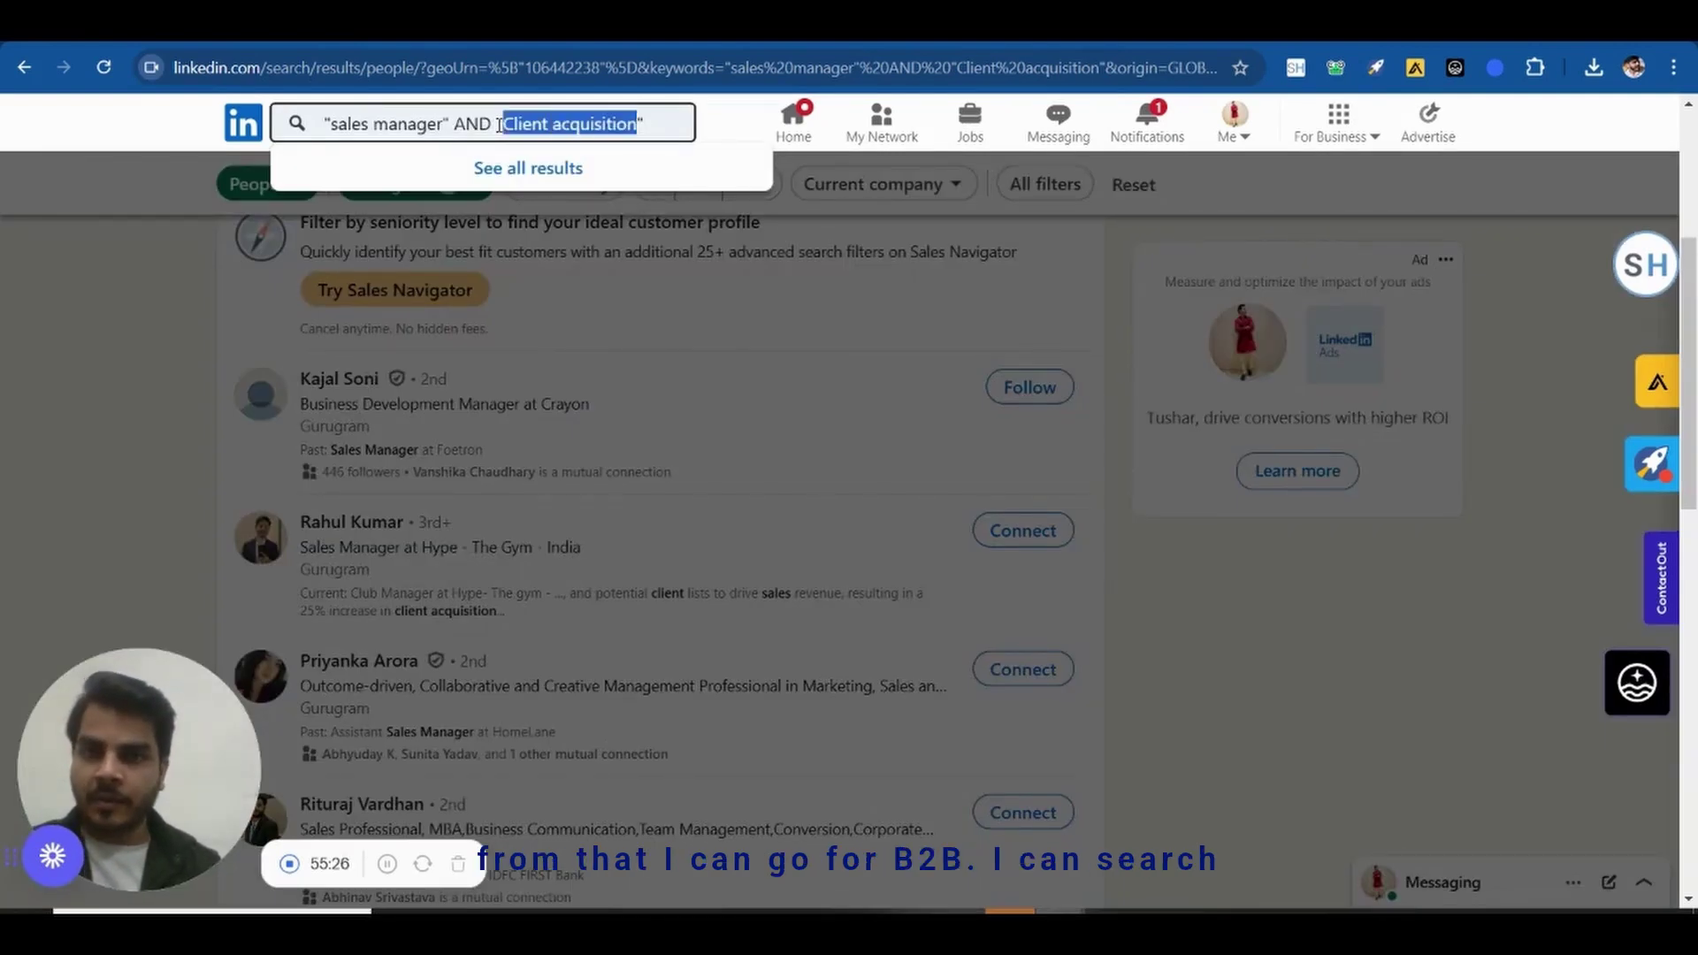
{"action": "key", "text": "ctrl+shift+Right"}
{"action": "type", "text": "B2B"}
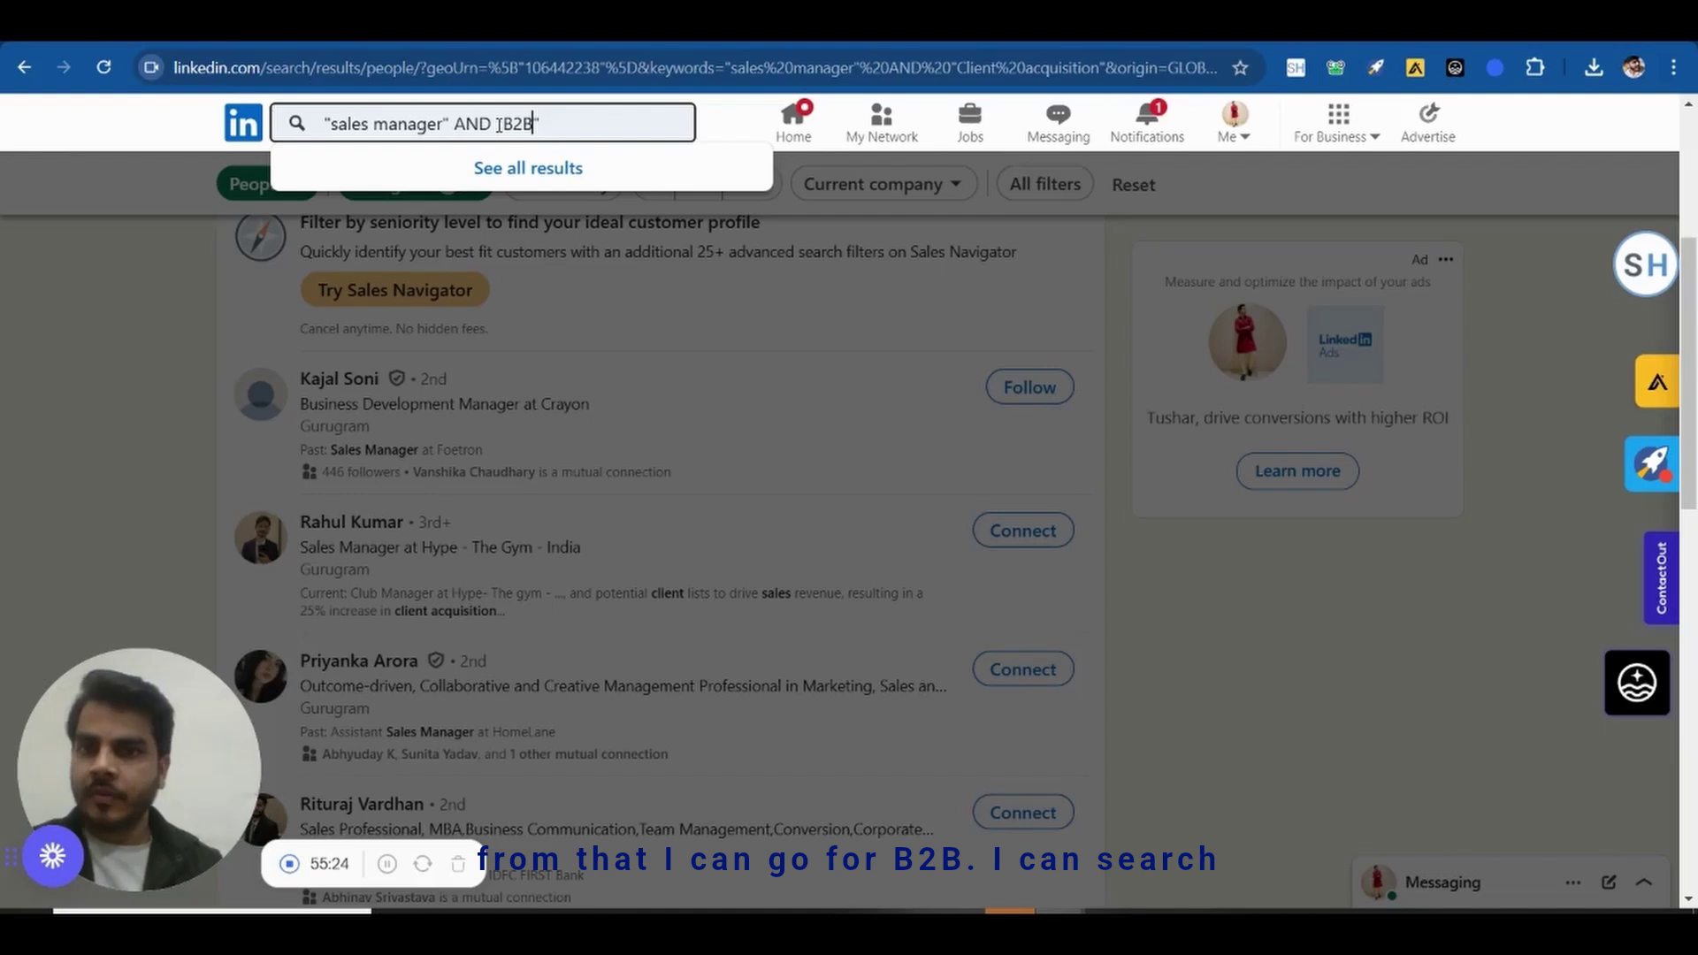
{"action": "key", "text": "Return"}
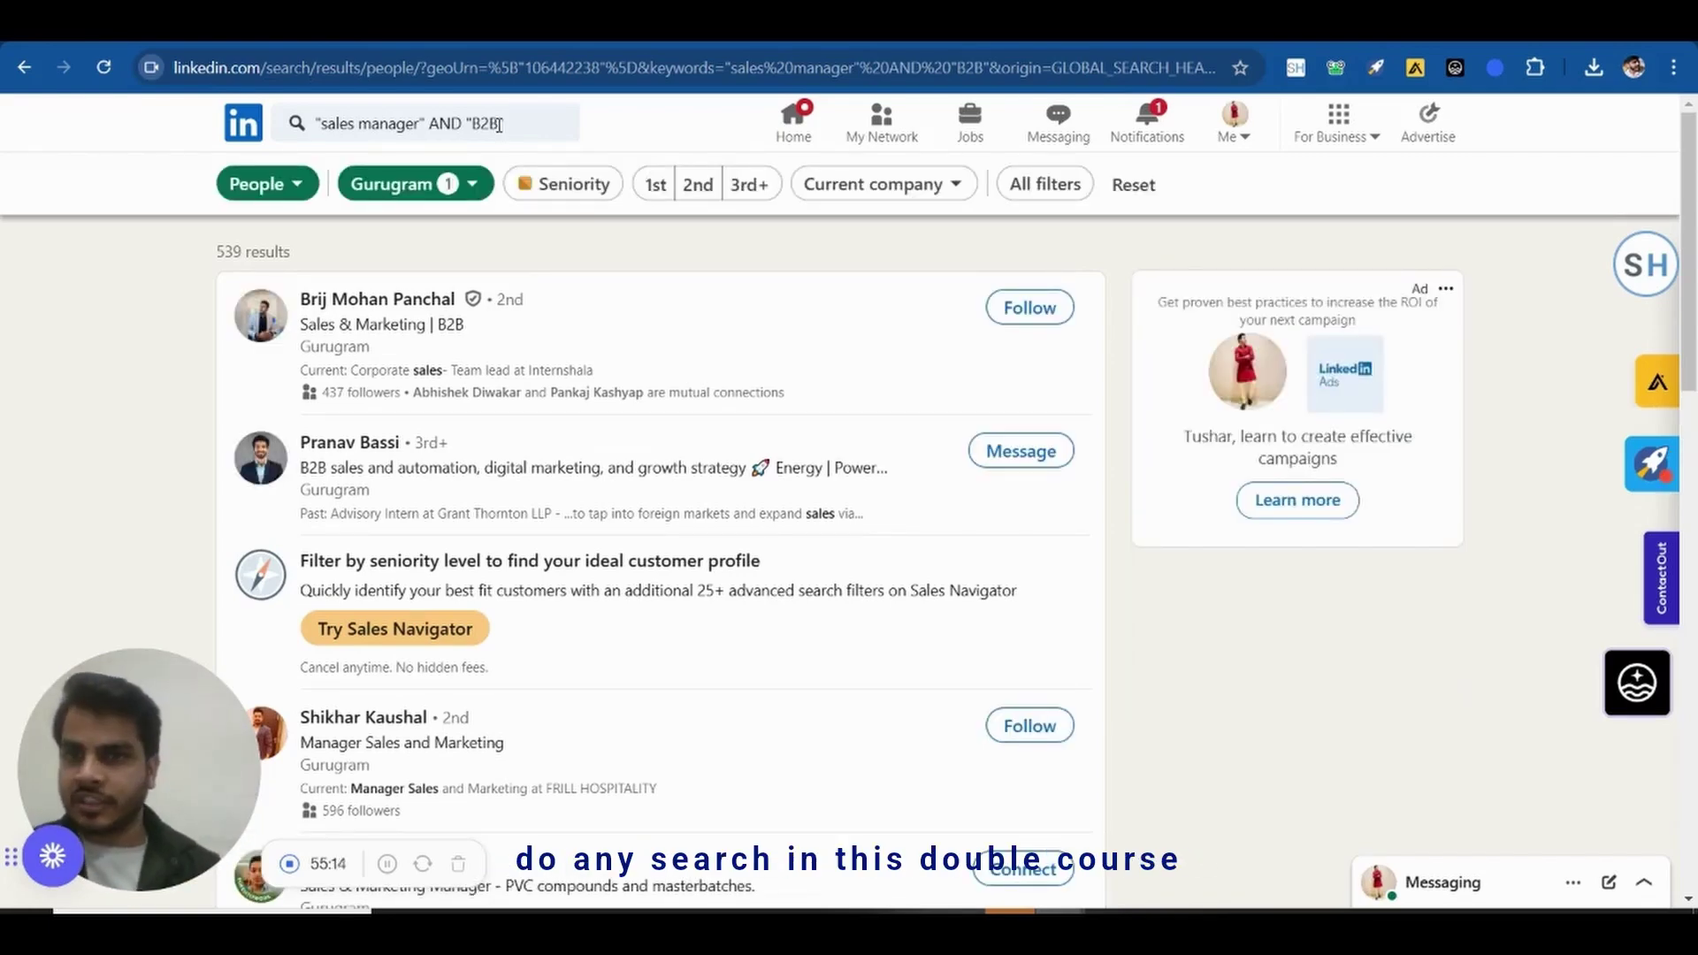
{"action": "left_click", "coordinate": [499, 125]}
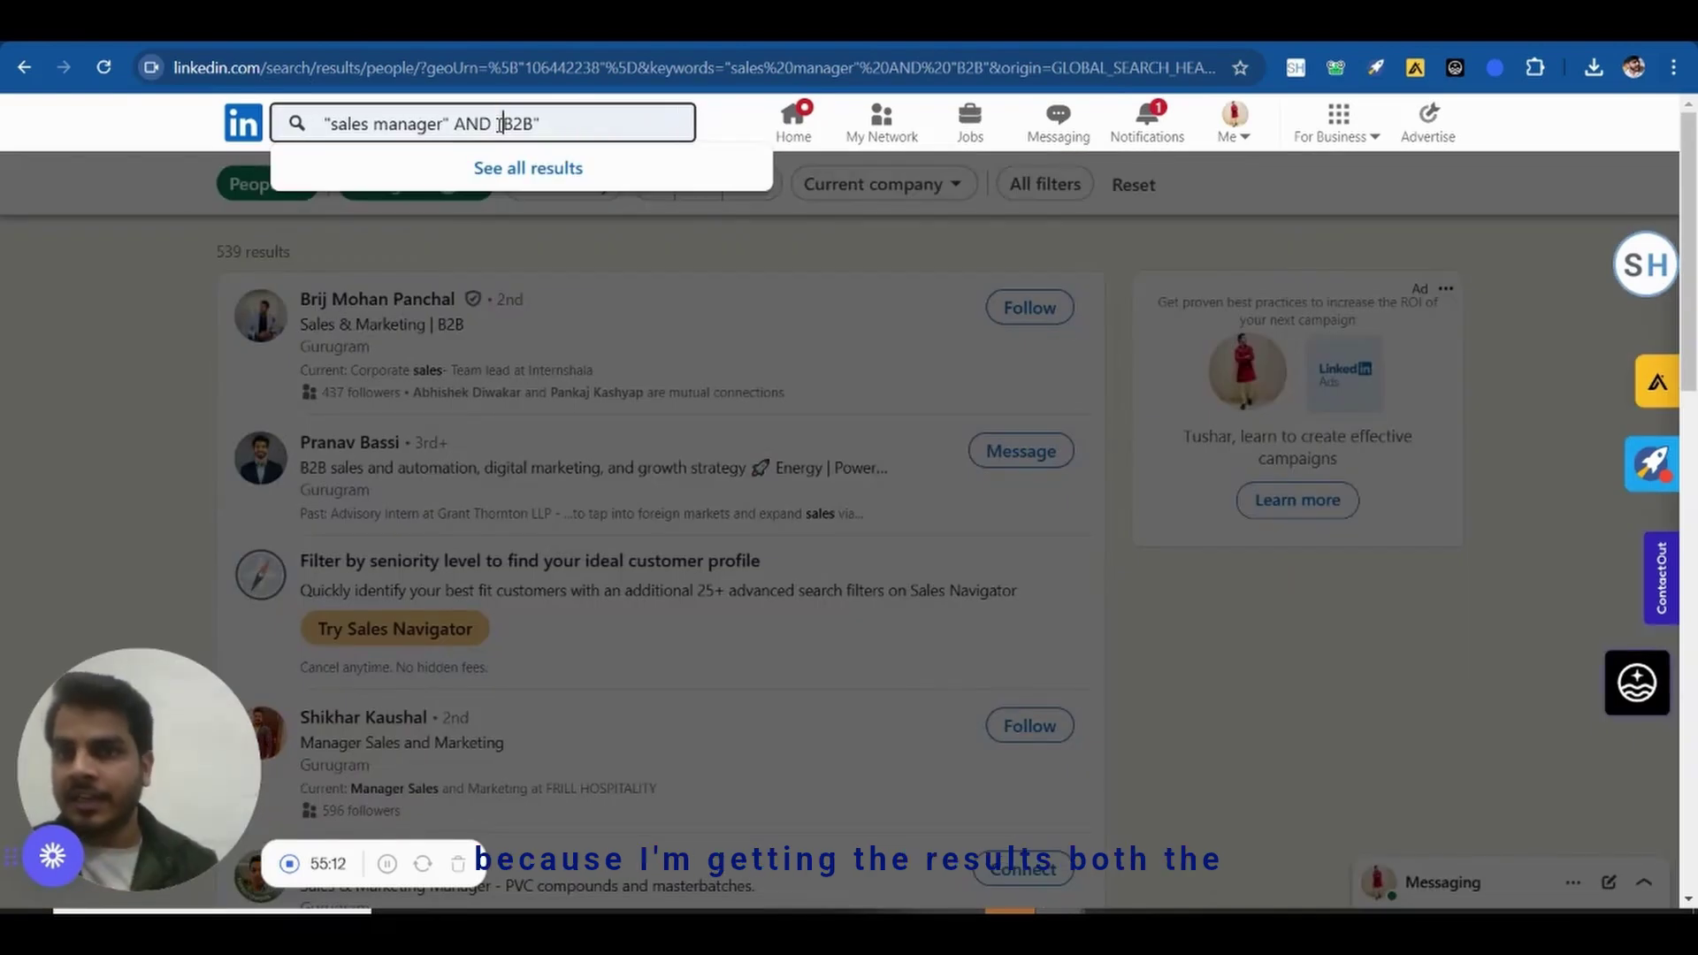
{"action": "left_click_drag", "start_coordinate": [330, 124], "coordinate": [533, 125]}
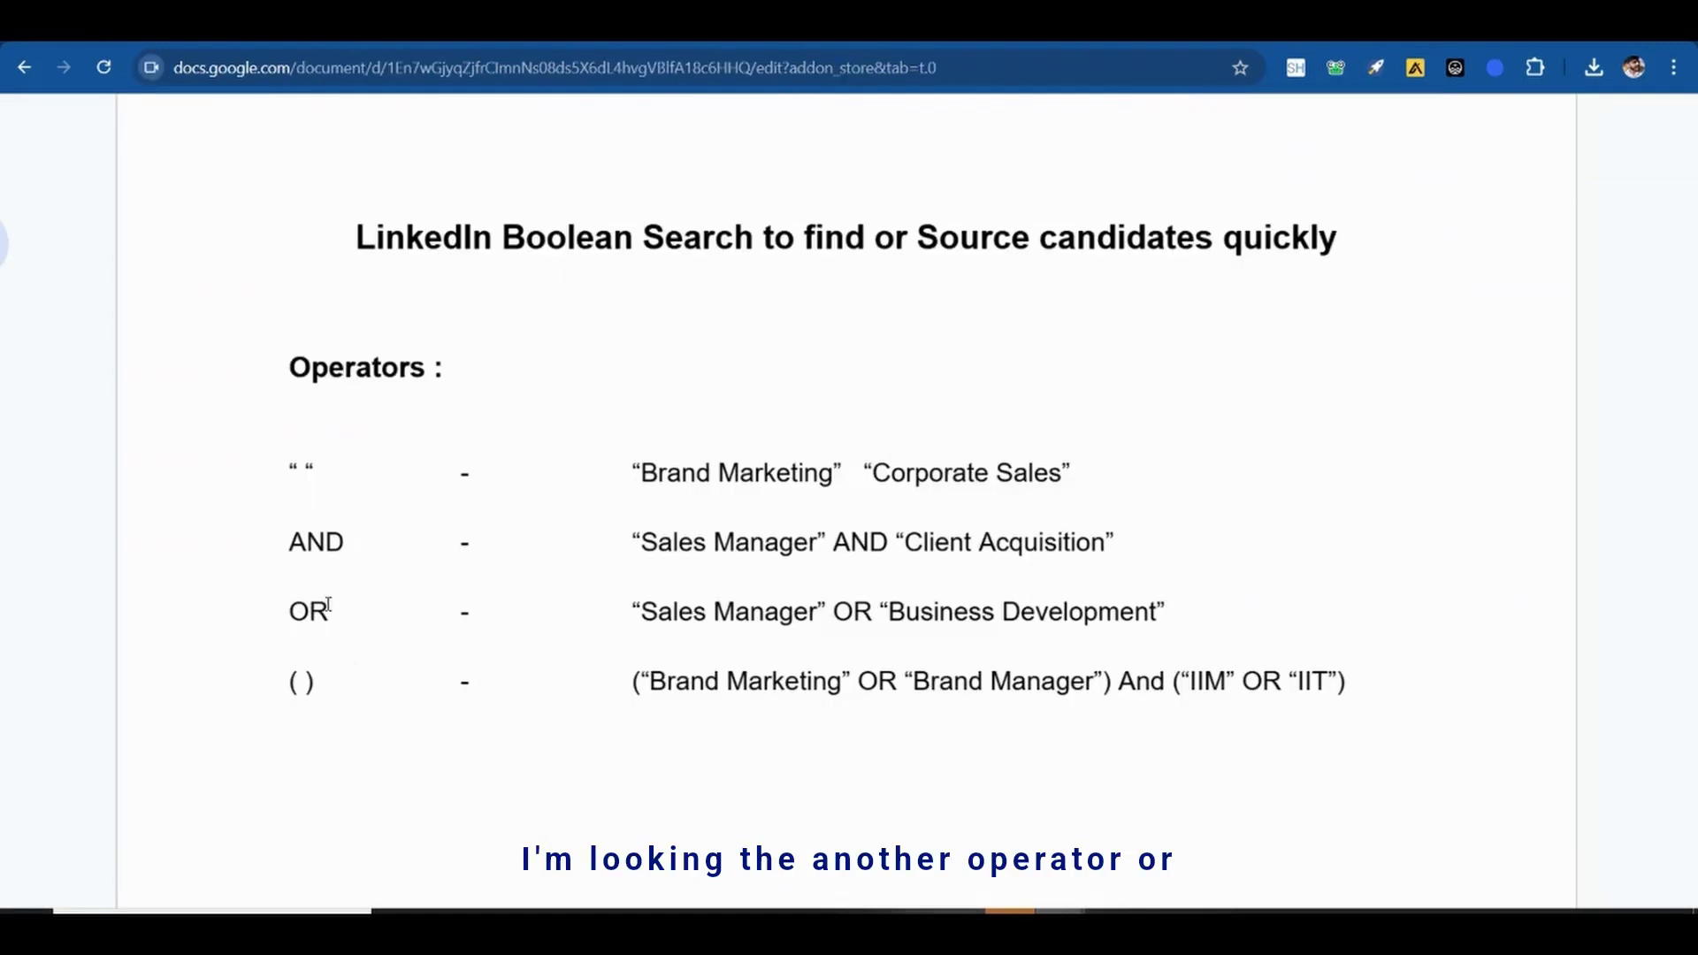
Review the OR operator example in the Boolean search notes
{"action": "left_click", "coordinate": [332, 610]}
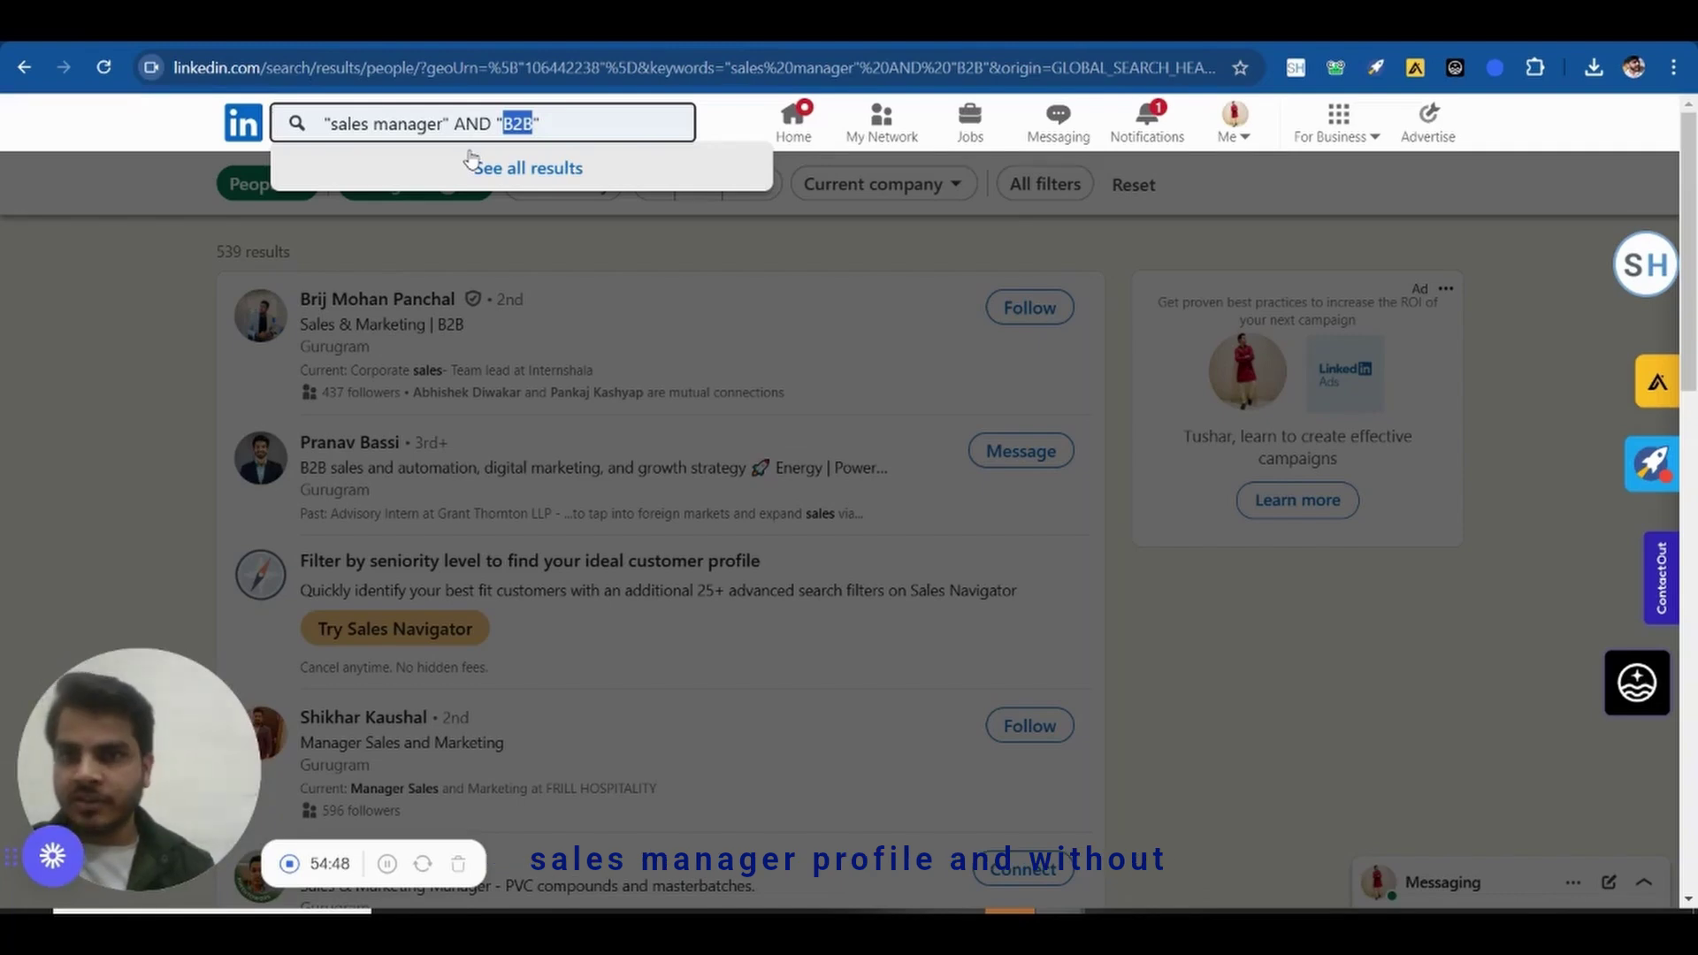
Change the query to "sales manager" OR "Business development", returning about 16,000 results
{"action": "key", "text": "ctrl+Left"}
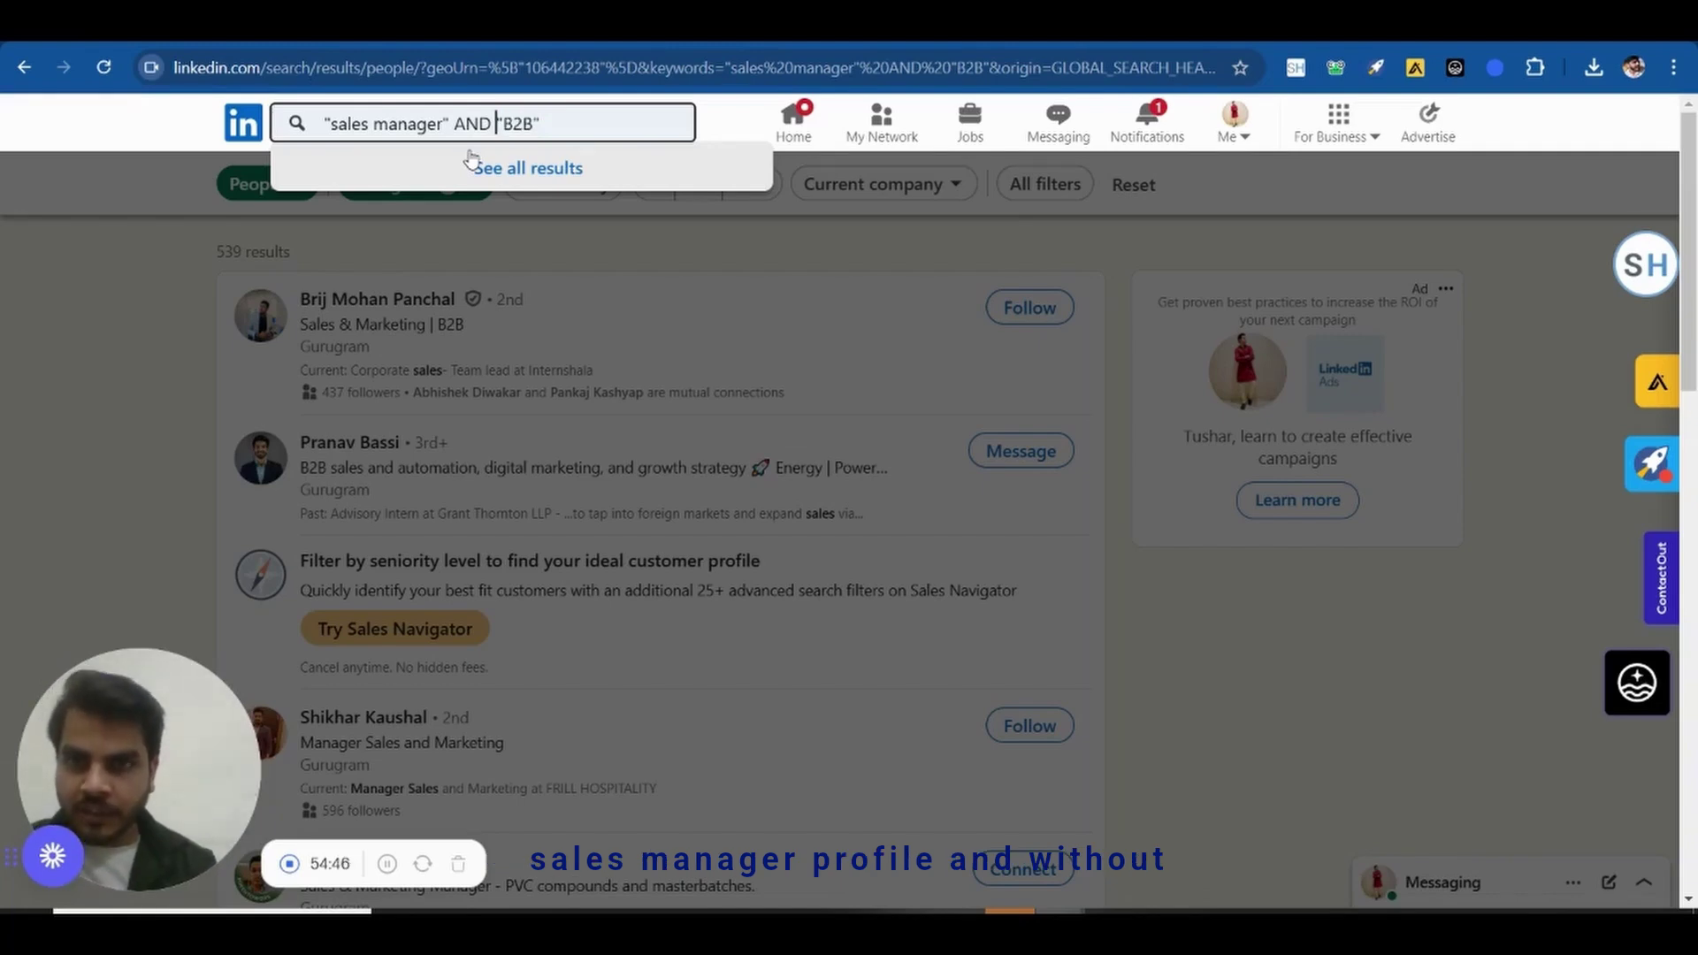
{"action": "key", "text": "ctrl+shift+Left"}
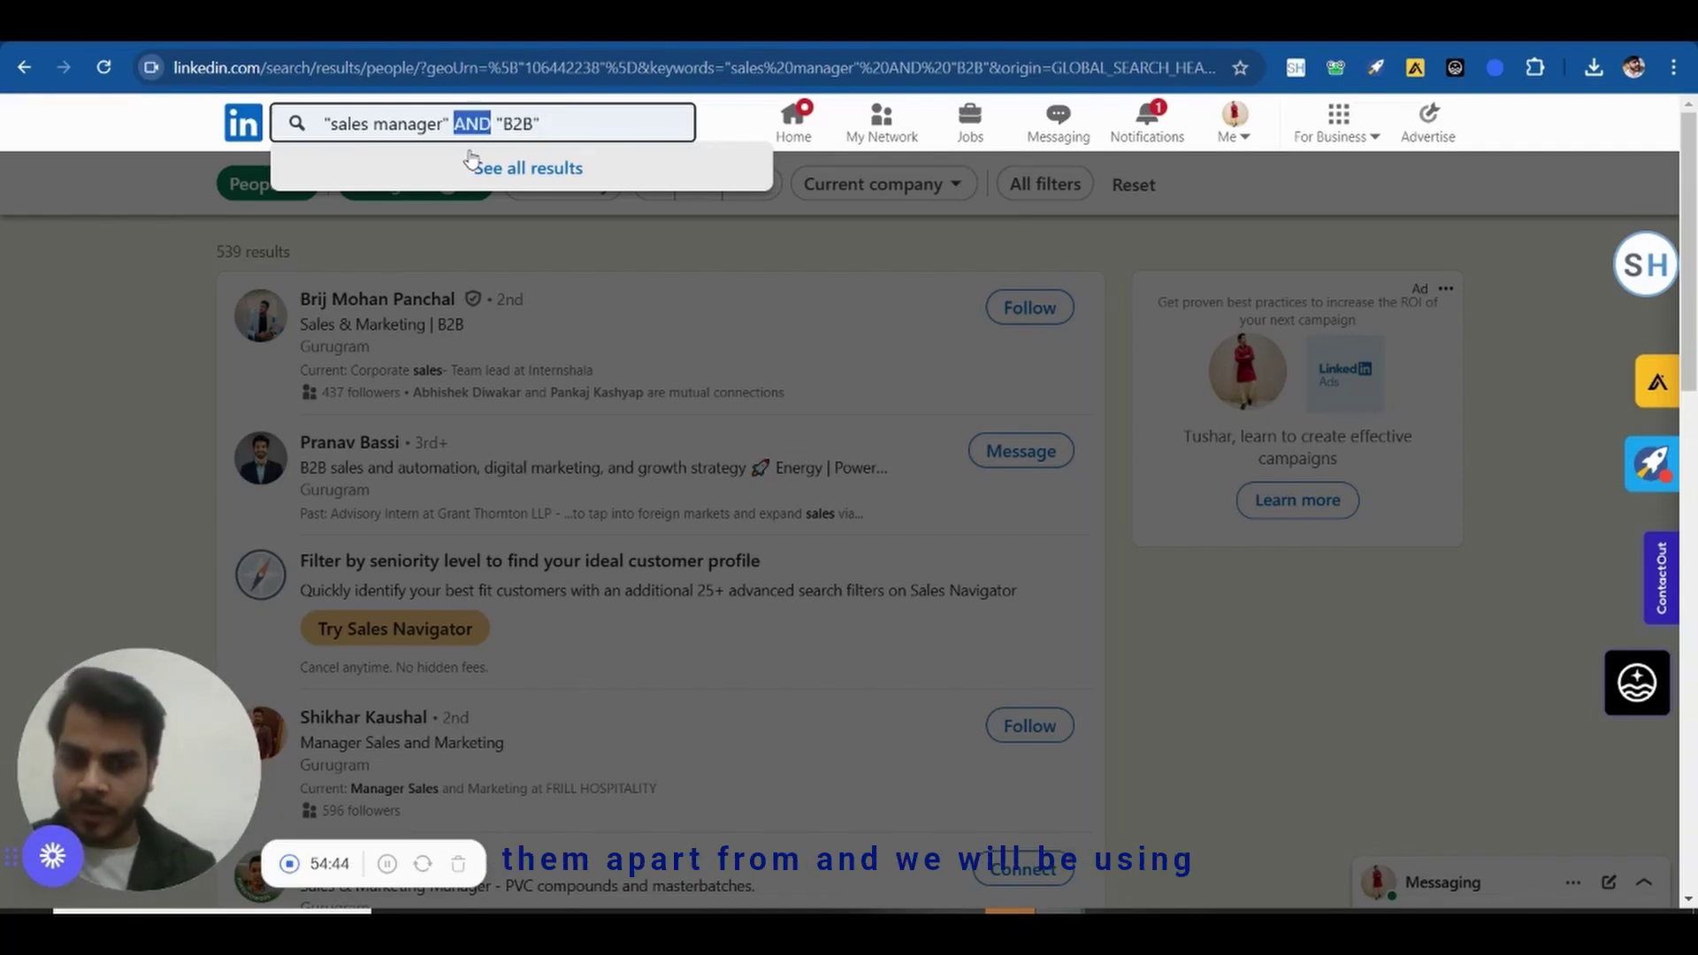
{"action": "key", "text": "BackSpace"}
{"action": "type", "text": "OR"}
{"action": "key", "text": "BackSpace"}
{"action": "key", "text": "BackSpace"}
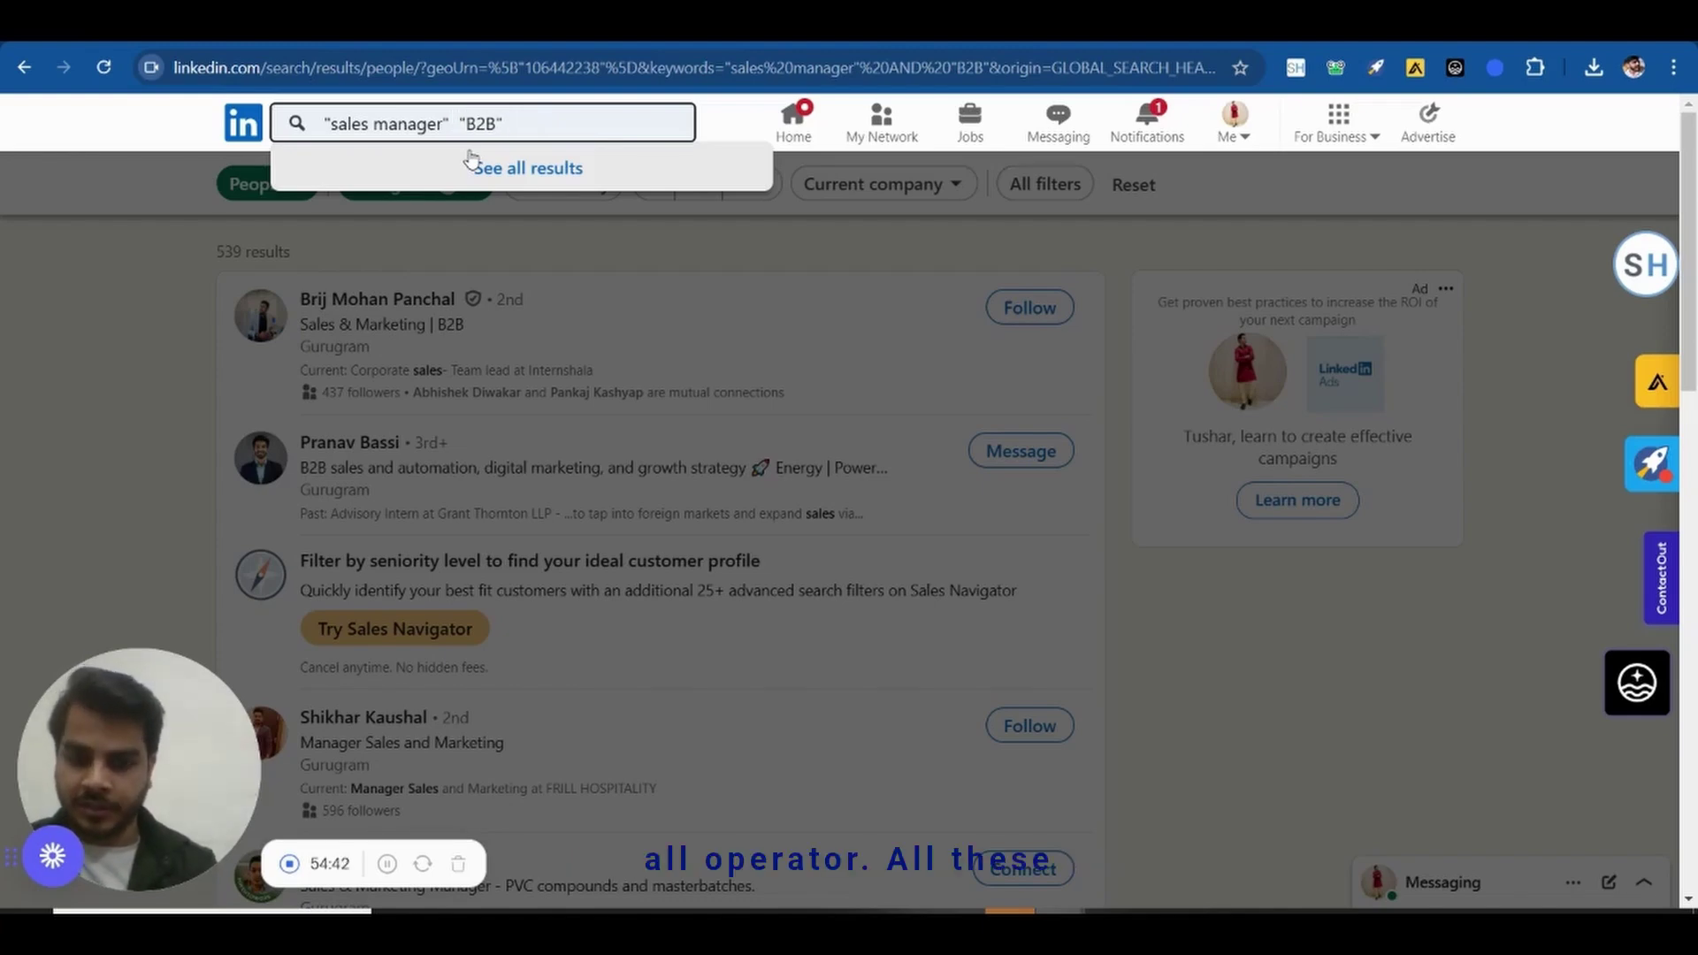
{"action": "type", "text": "OR"}
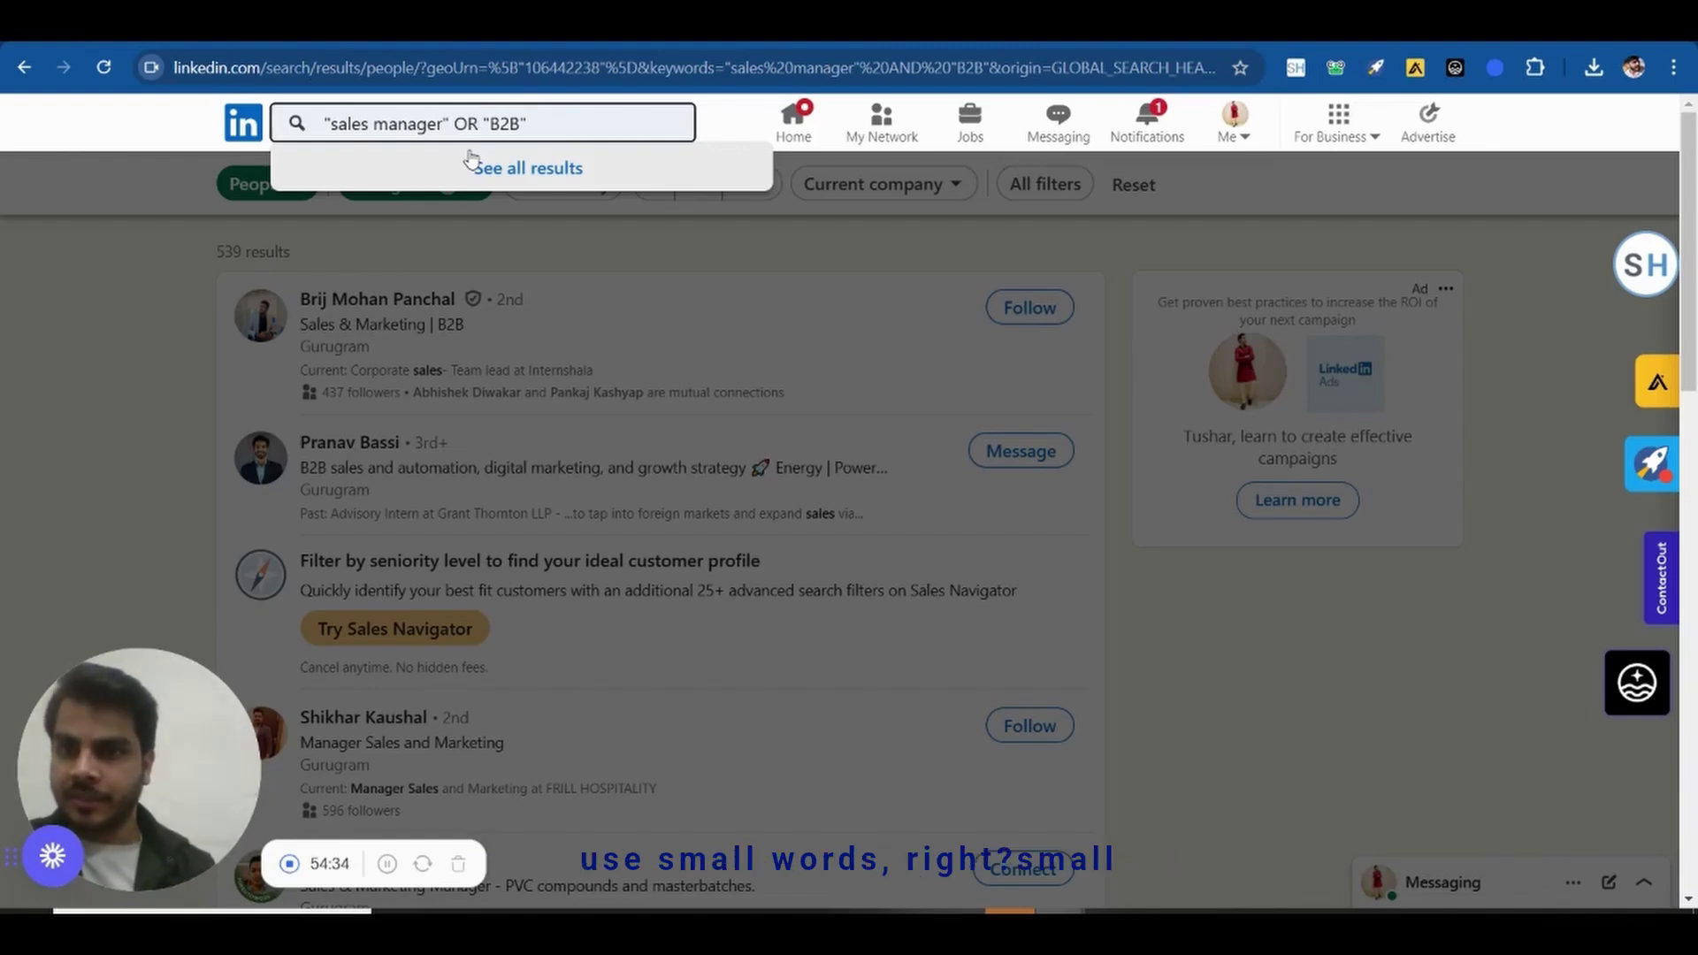
{"action": "type", "text": "Business development"}
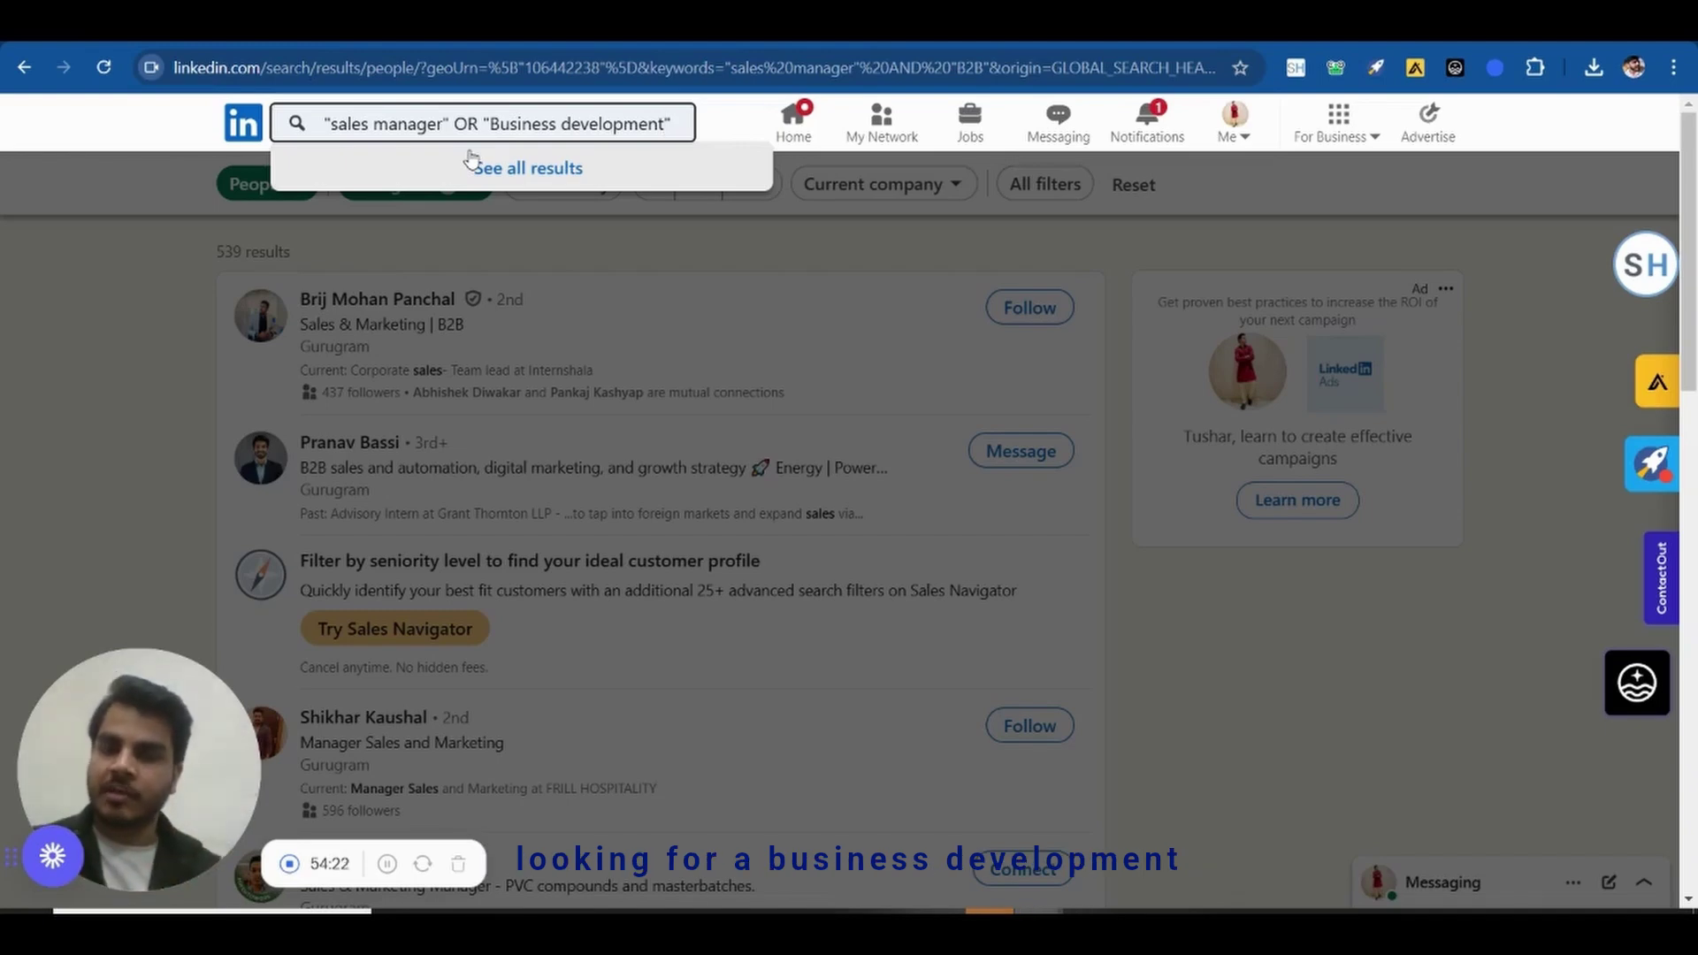
{"action": "left_click", "coordinate": [473, 161]}
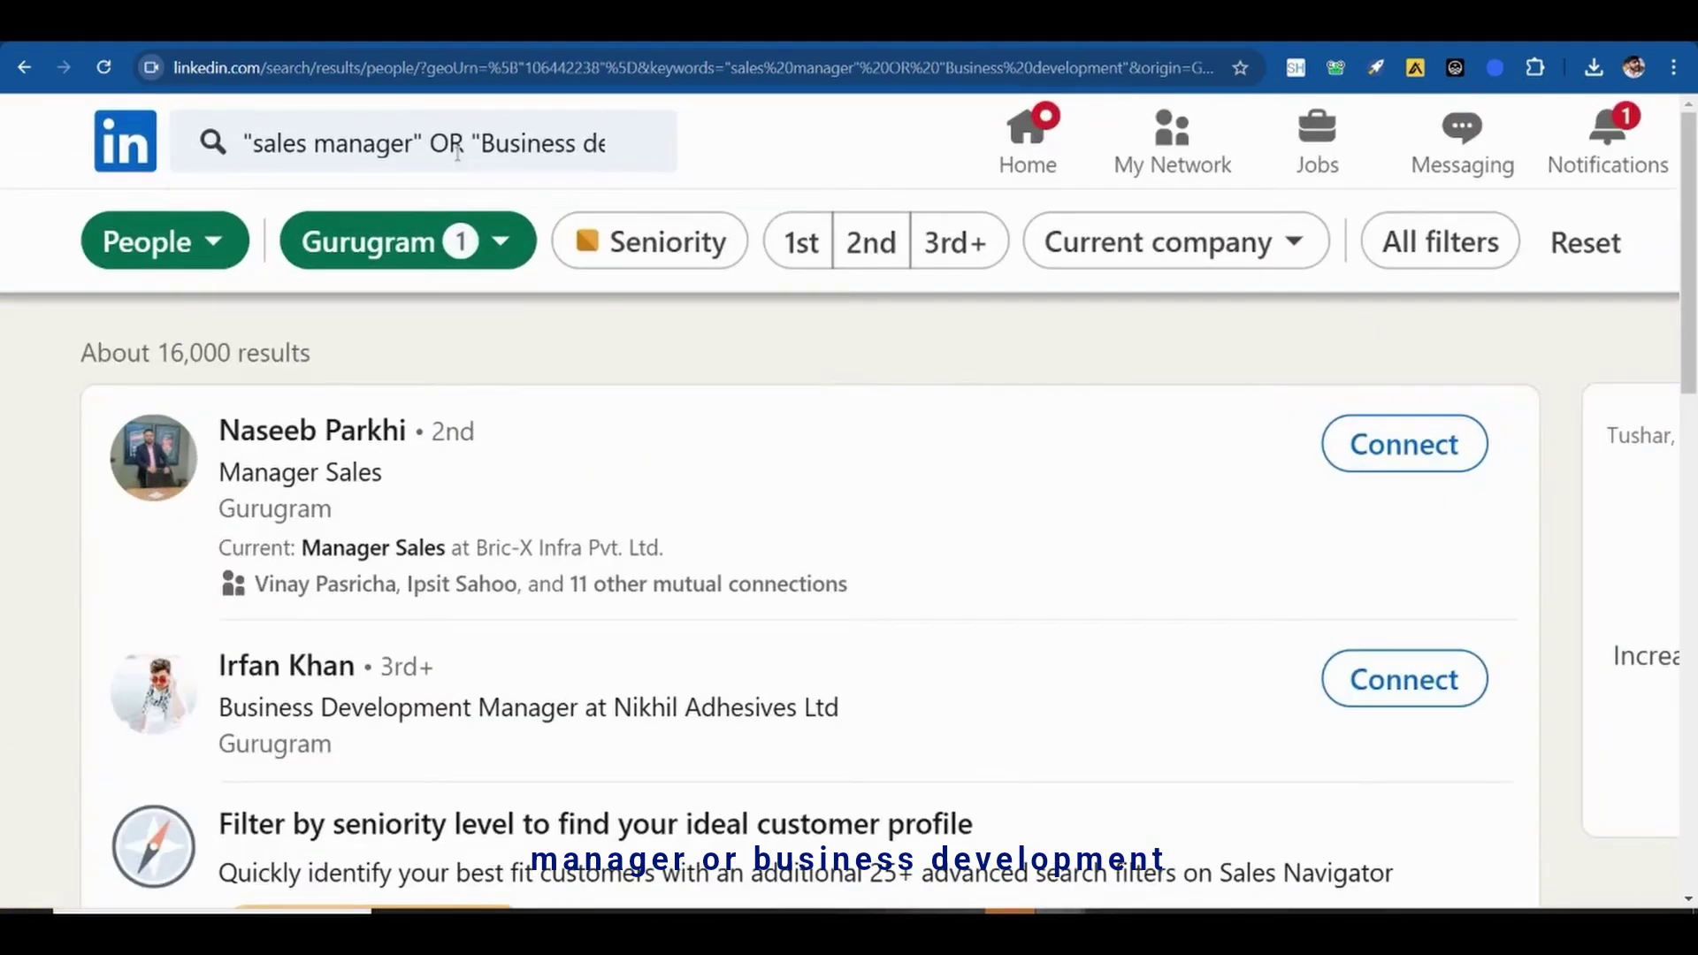
Point out OR in the query, then return to the Boolean operator notes
{"action": "left_click", "coordinate": [458, 152]}
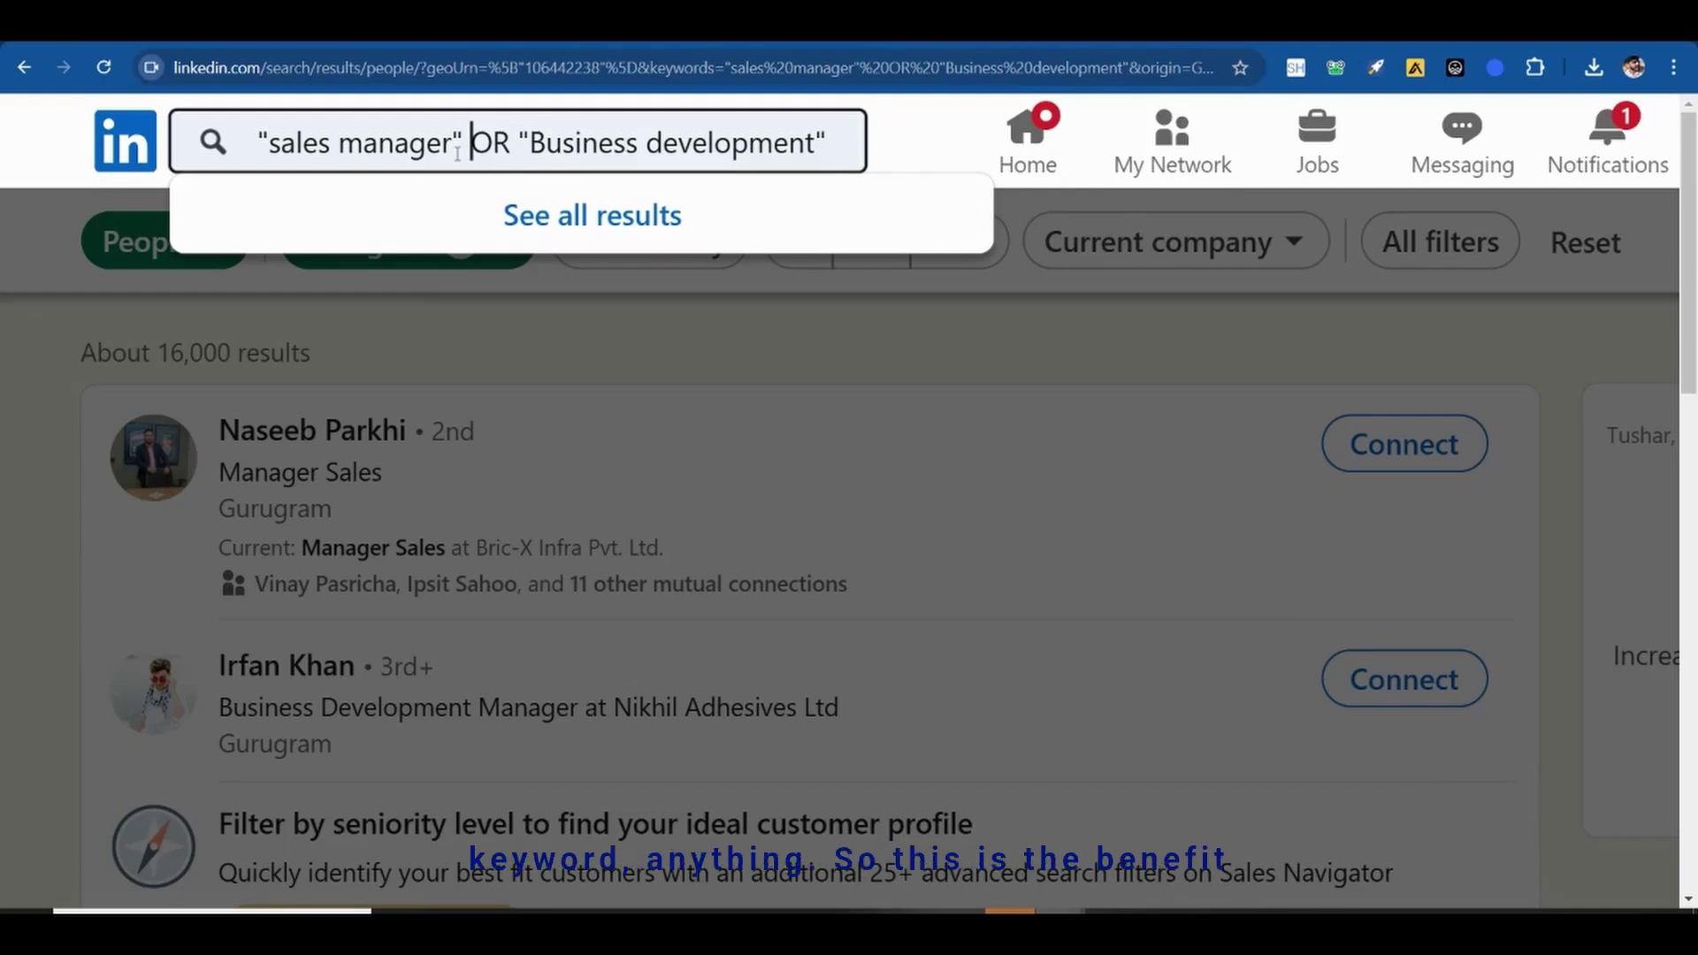
{"action": "key", "text": "ctrl+minus"}
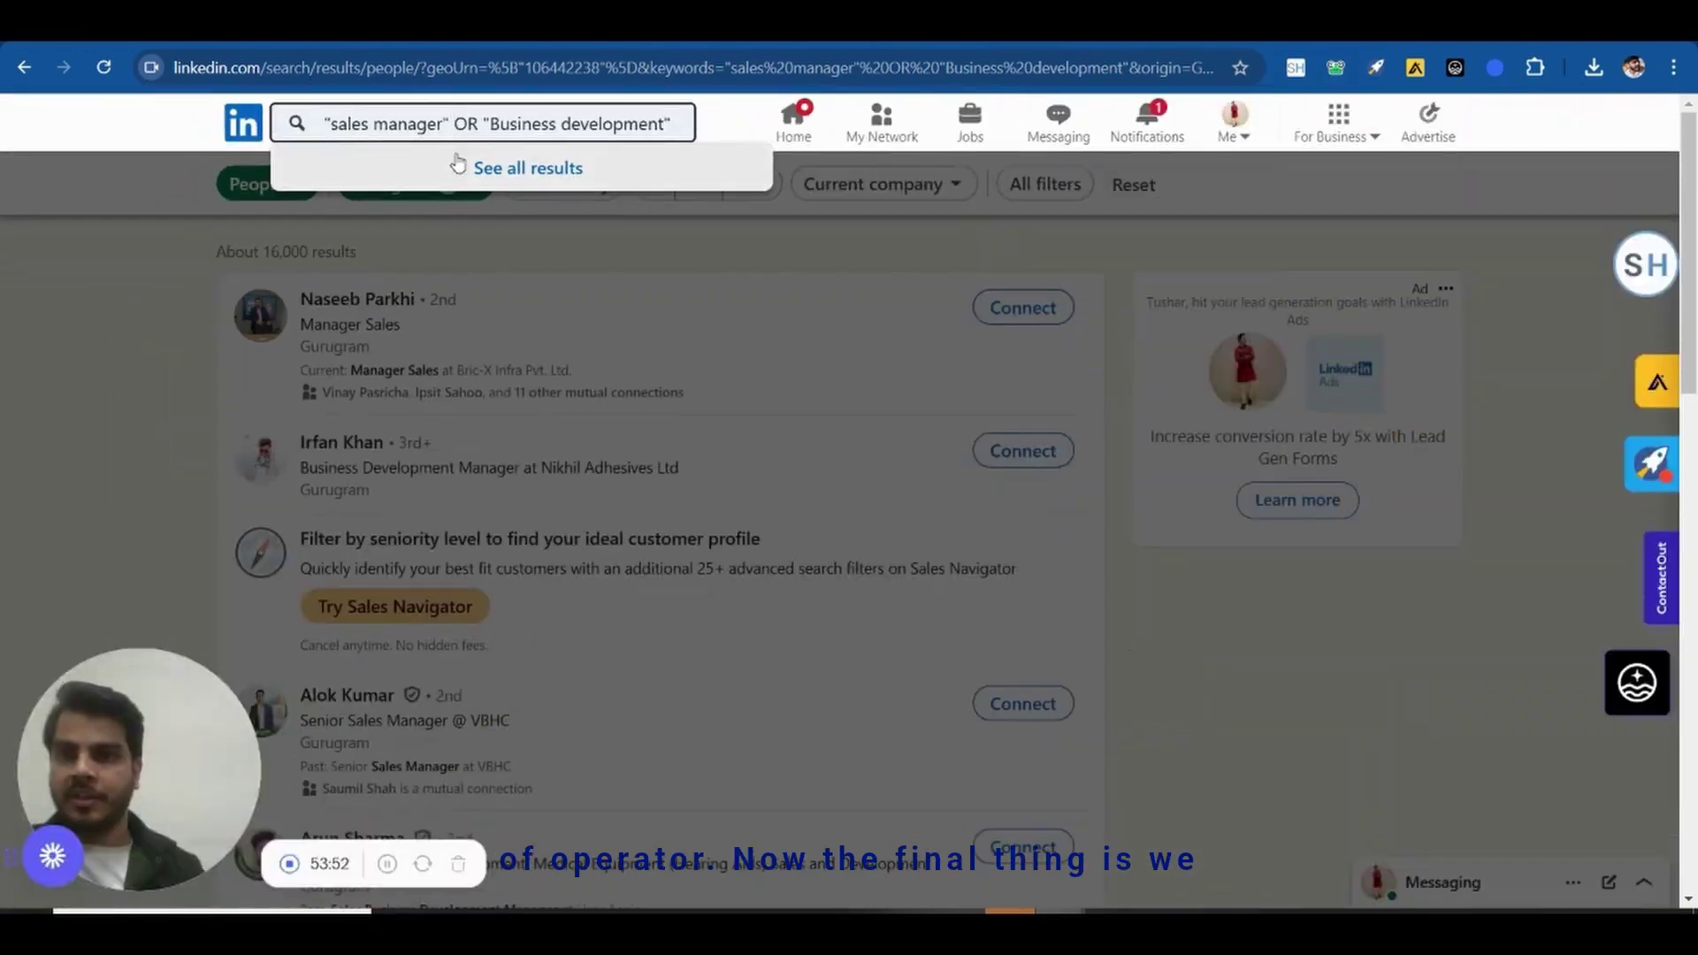
{"action": "key", "text": "ctrl+Tab"}
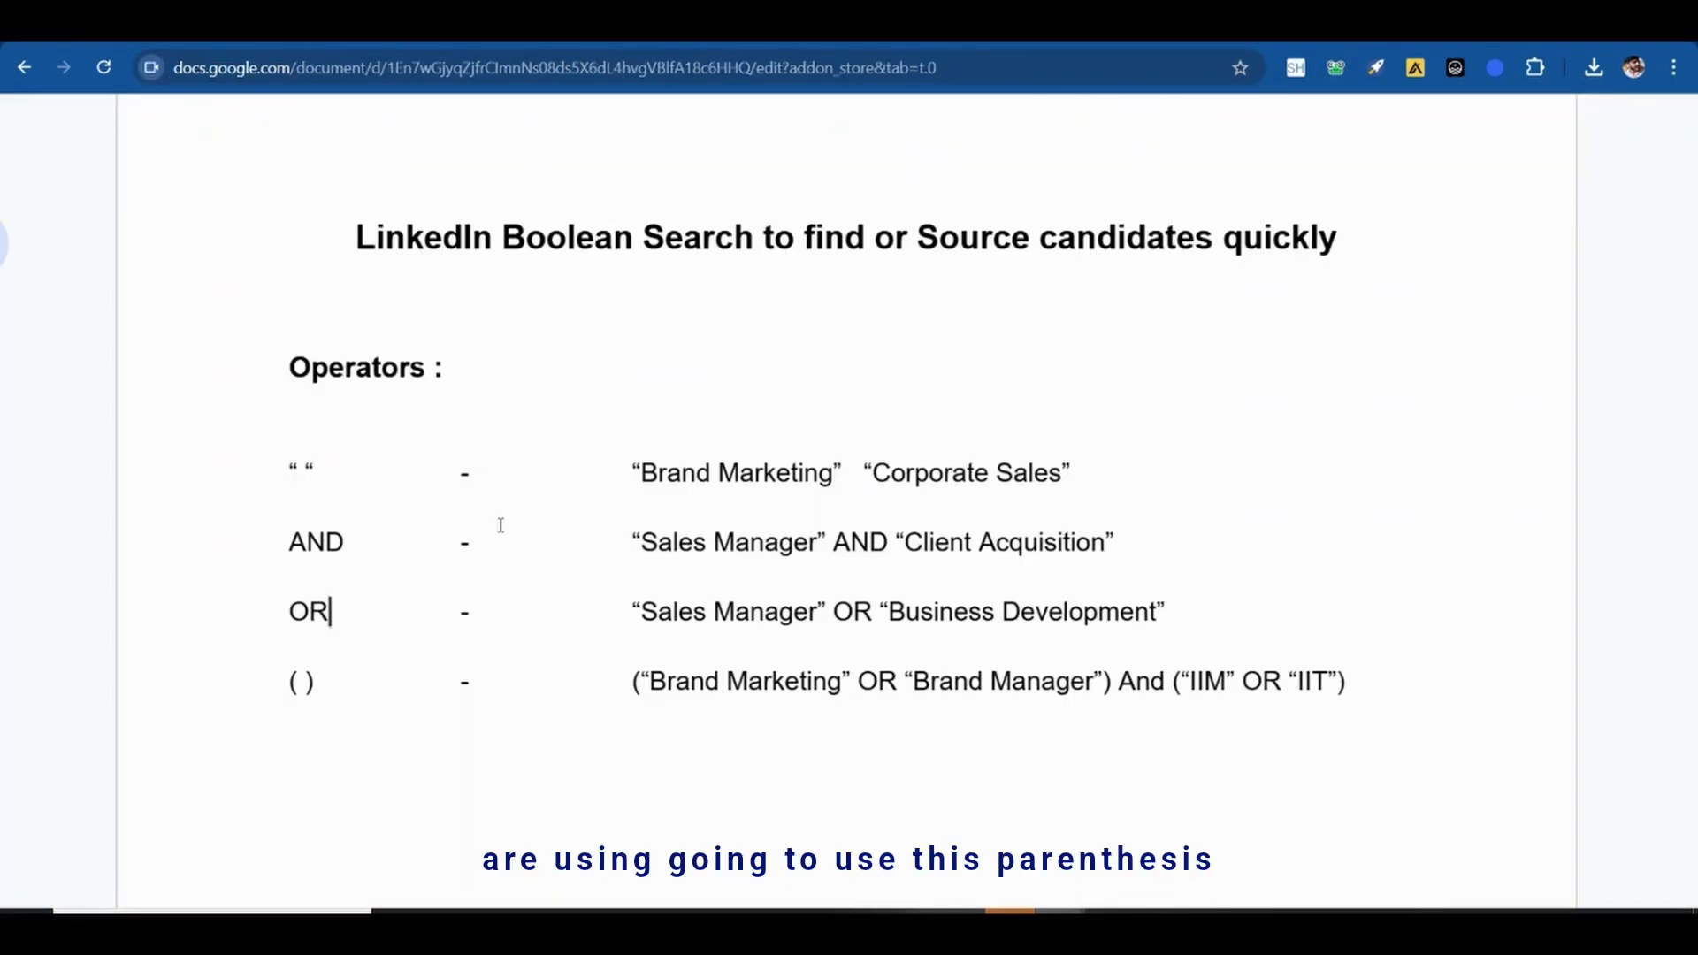
Review the parentheses ( ) operator example in the Boolean search notes
{"action": "scroll", "coordinate": [501, 528], "scroll_direction": "down", "scroll_amount": 3}
{"action": "scroll", "coordinate": [501, 526], "scroll_direction": "up", "scroll_amount": 1}
{"action": "scroll", "coordinate": [500, 526], "scroll_direction": "up", "scroll_amount": 1}
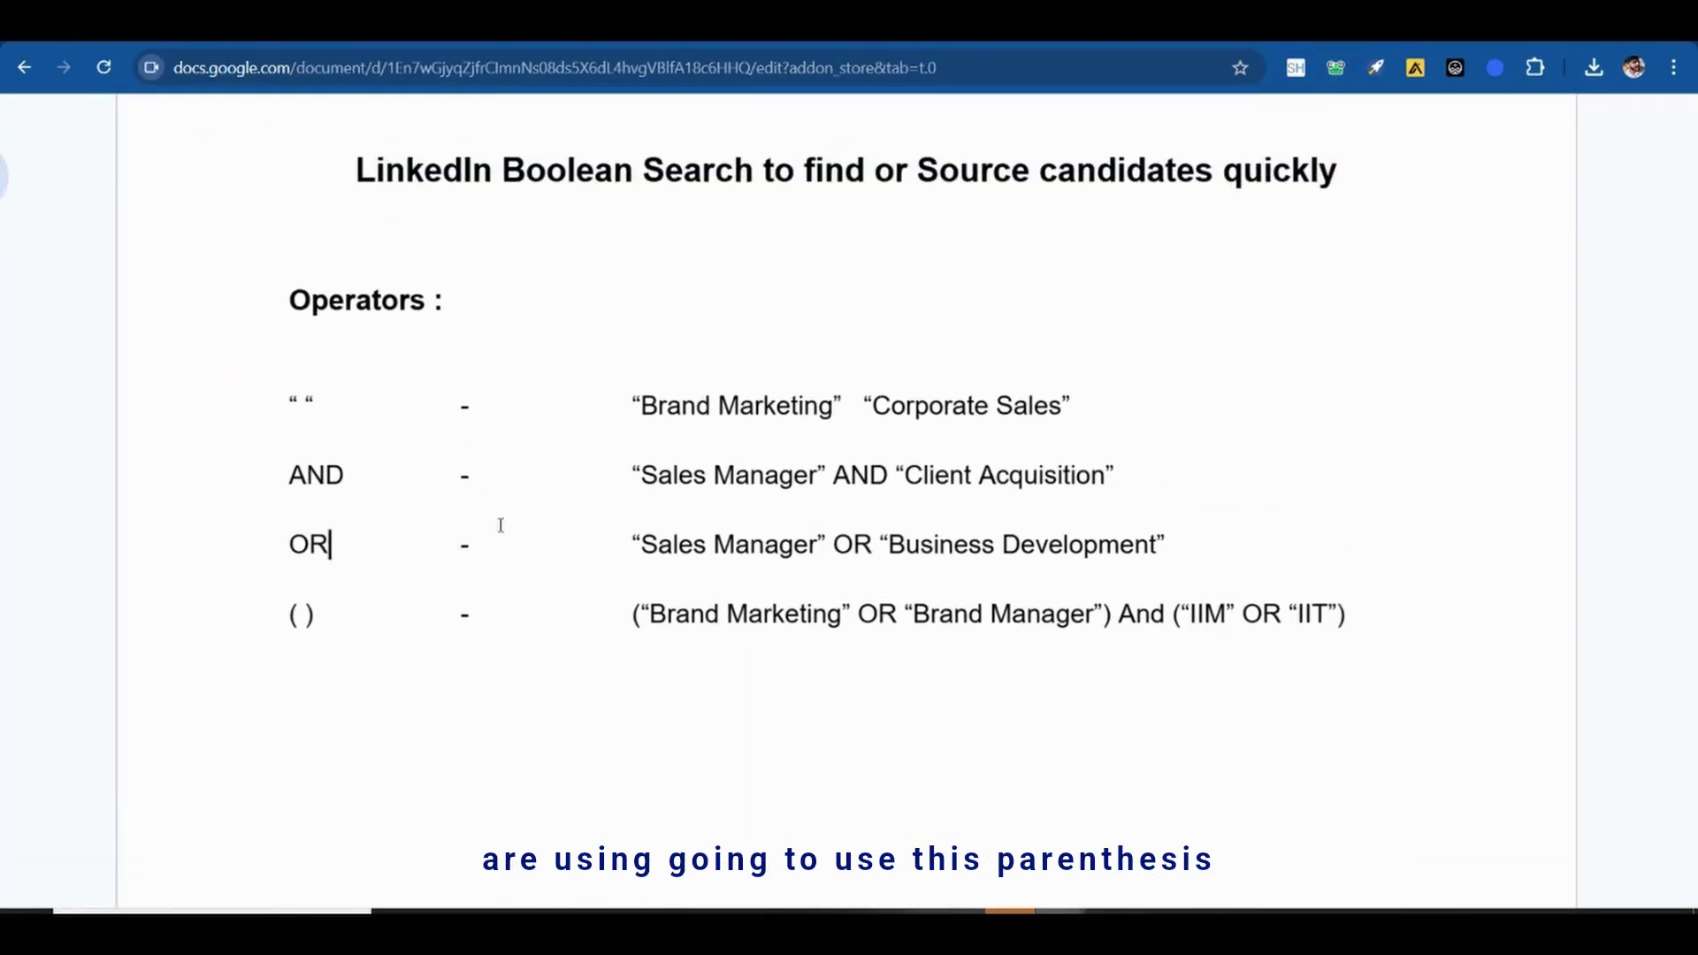
{"action": "left_click", "coordinate": [329, 619]}
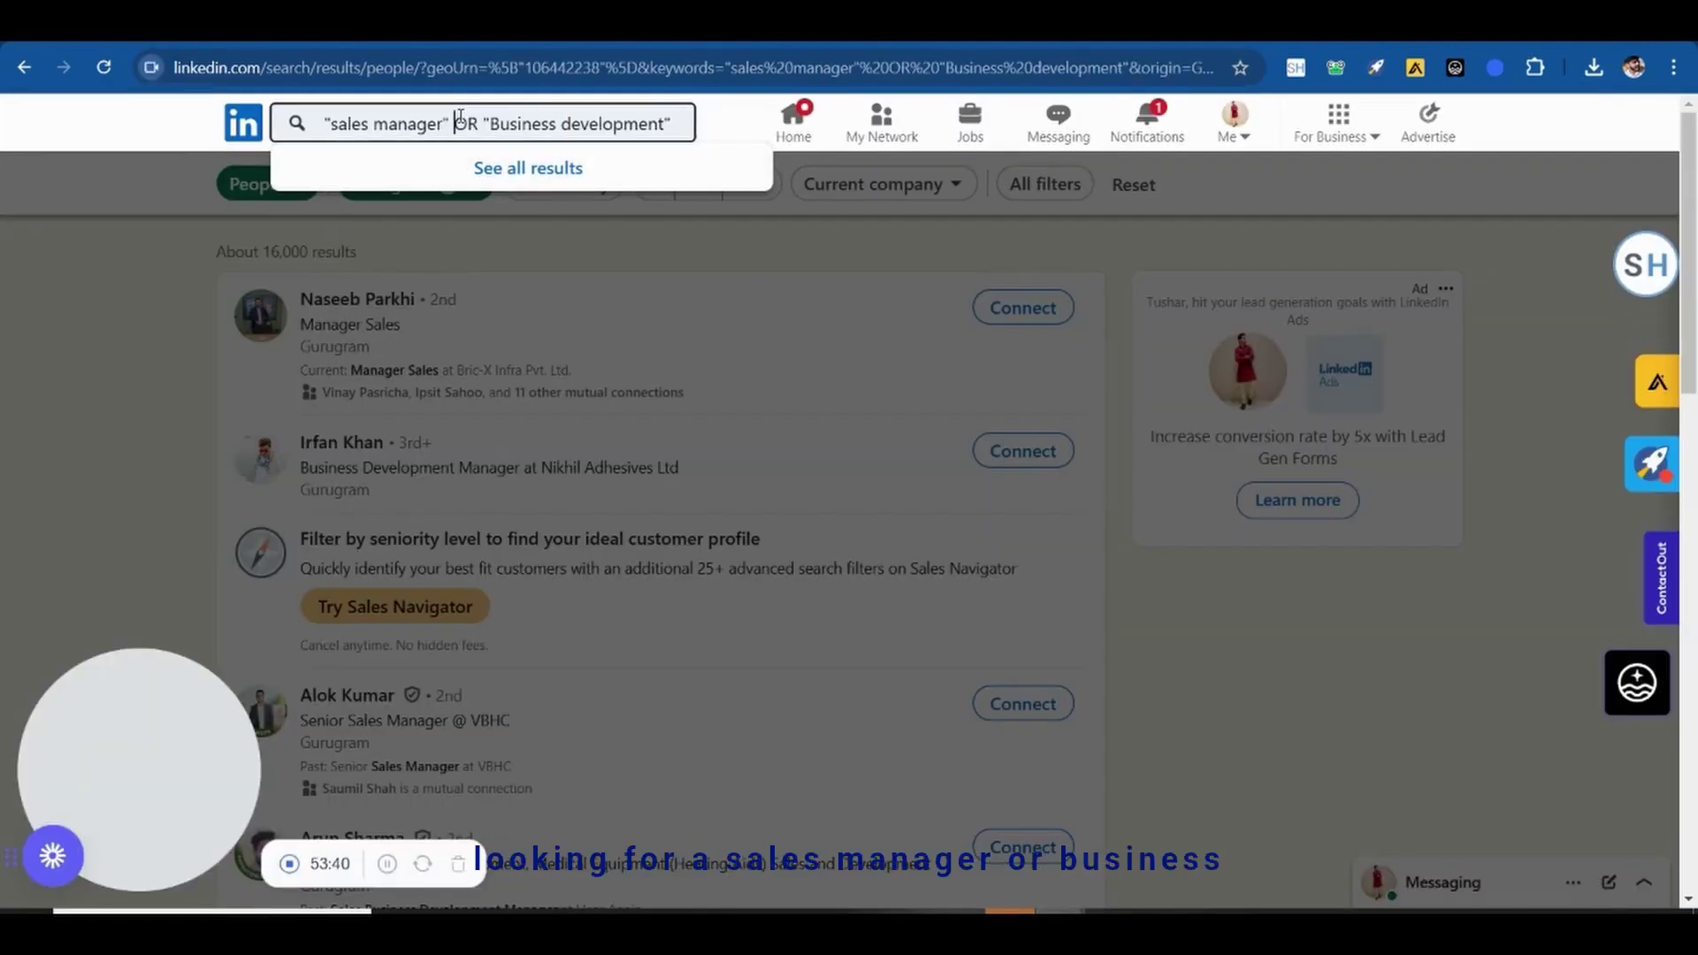
Wrap "sales manager" OR "Business development" in parentheses in the search query
{"action": "key", "text": "End"}
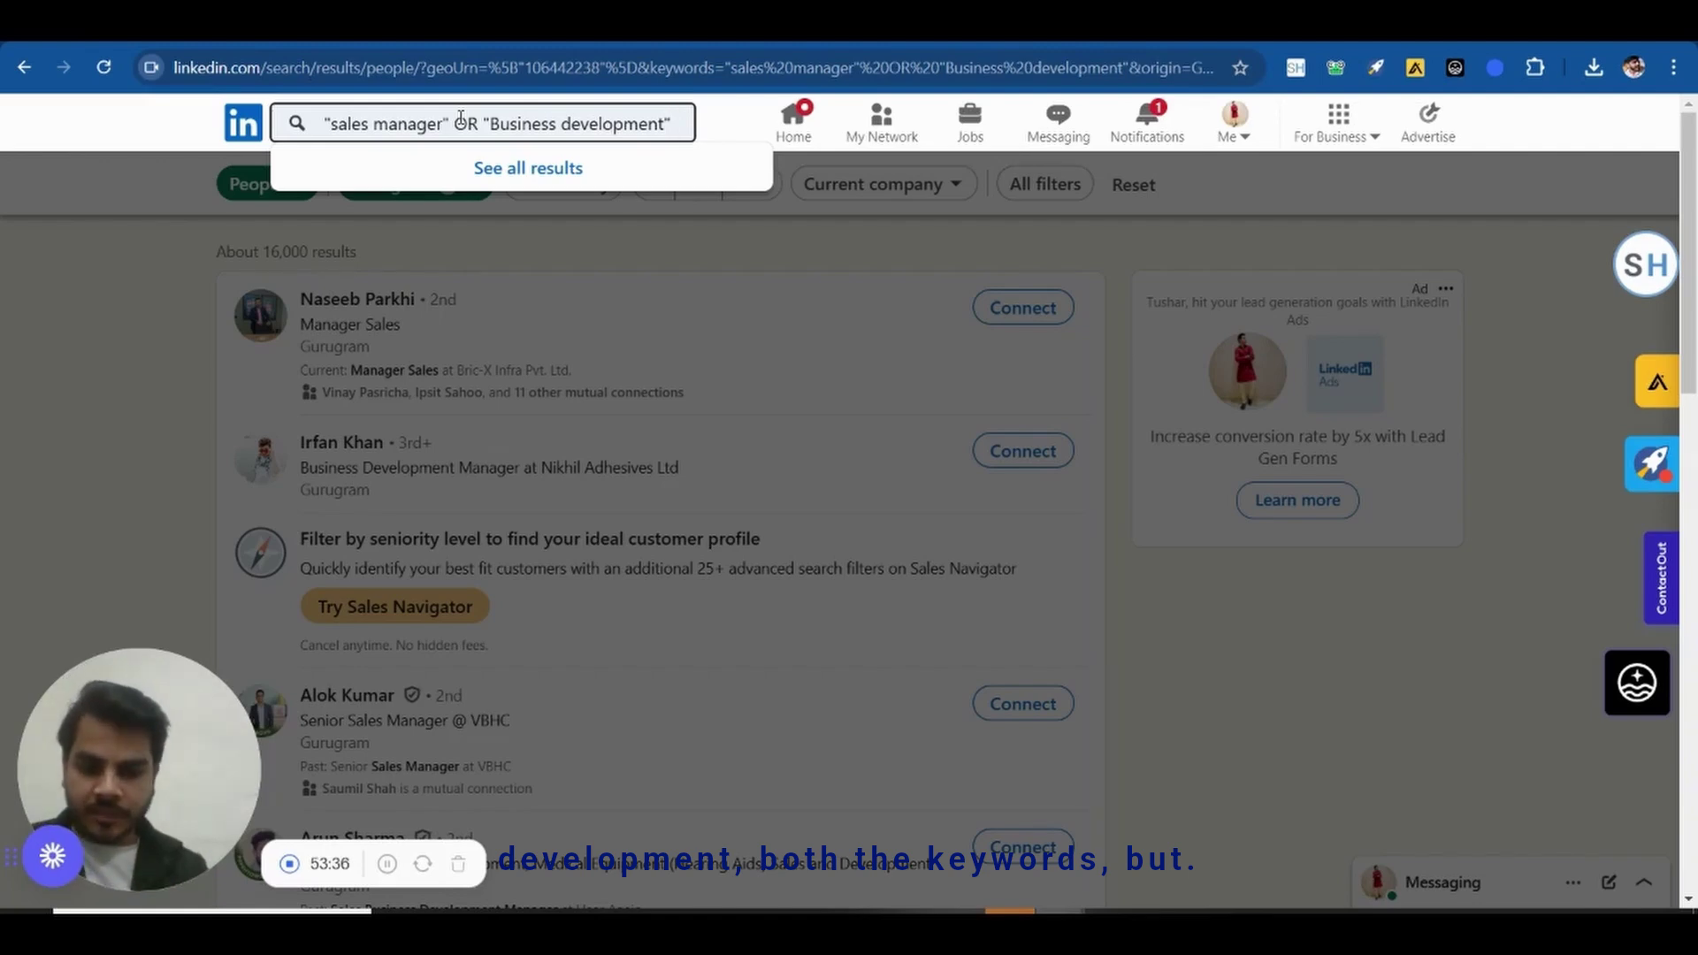
{"action": "type", "text": ")"}
{"action": "key", "text": "Home"}
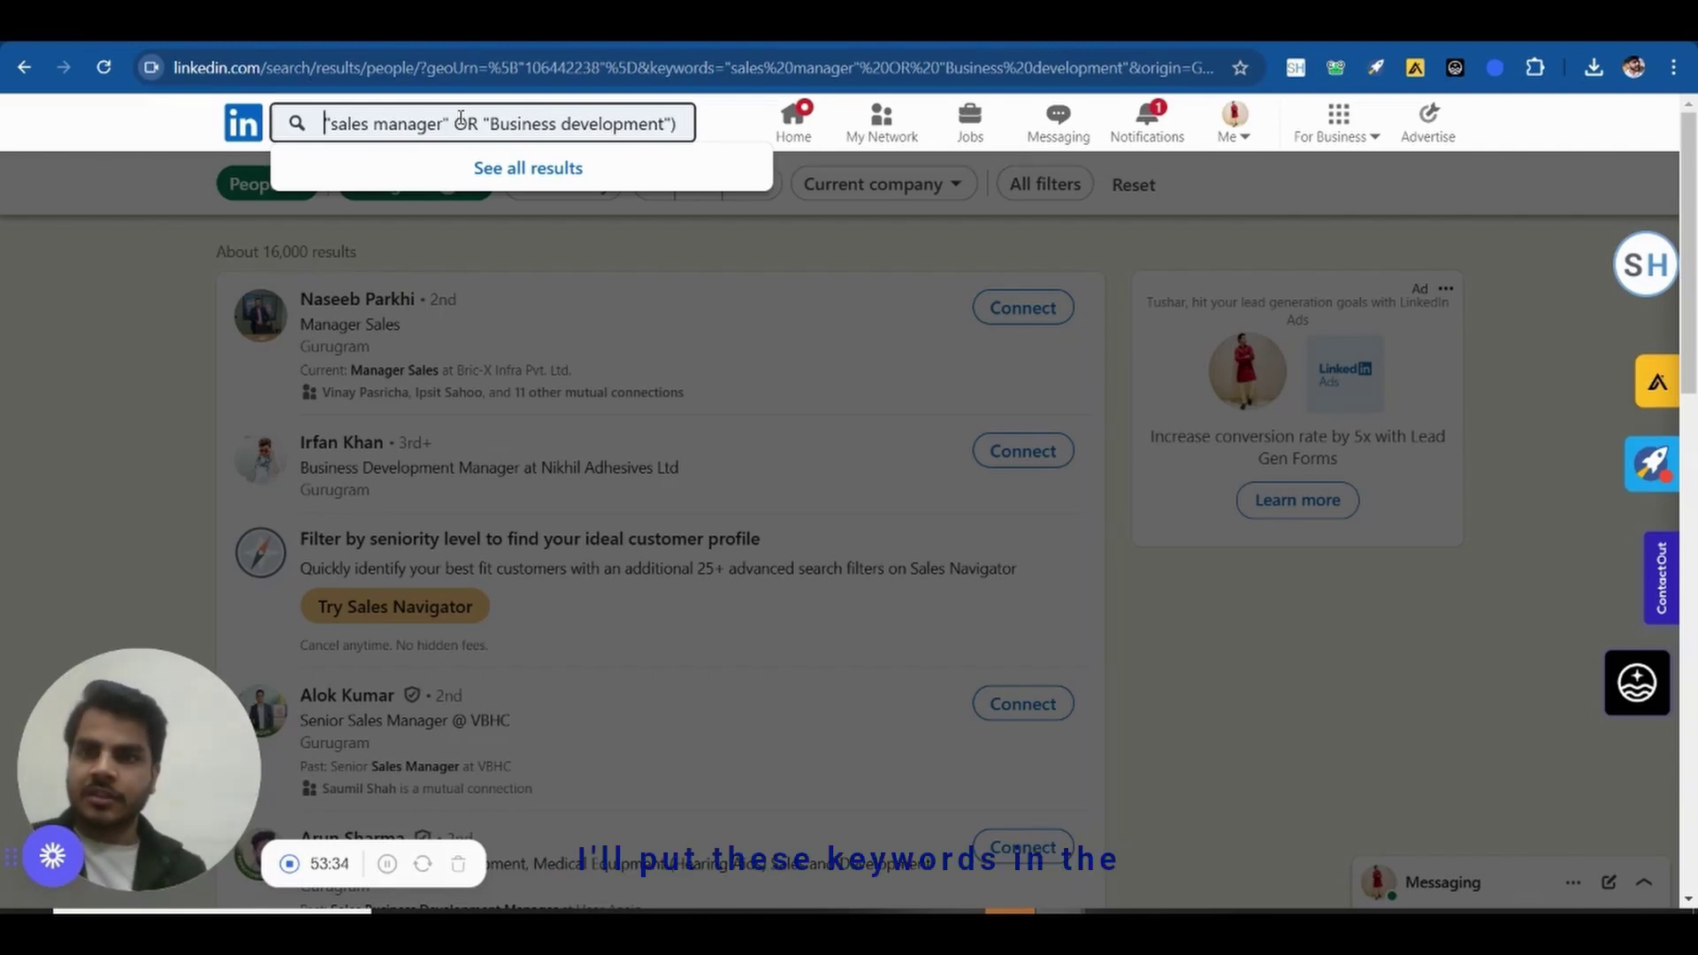
{"action": "type", "text": "("}
{"action": "key", "text": "End"}
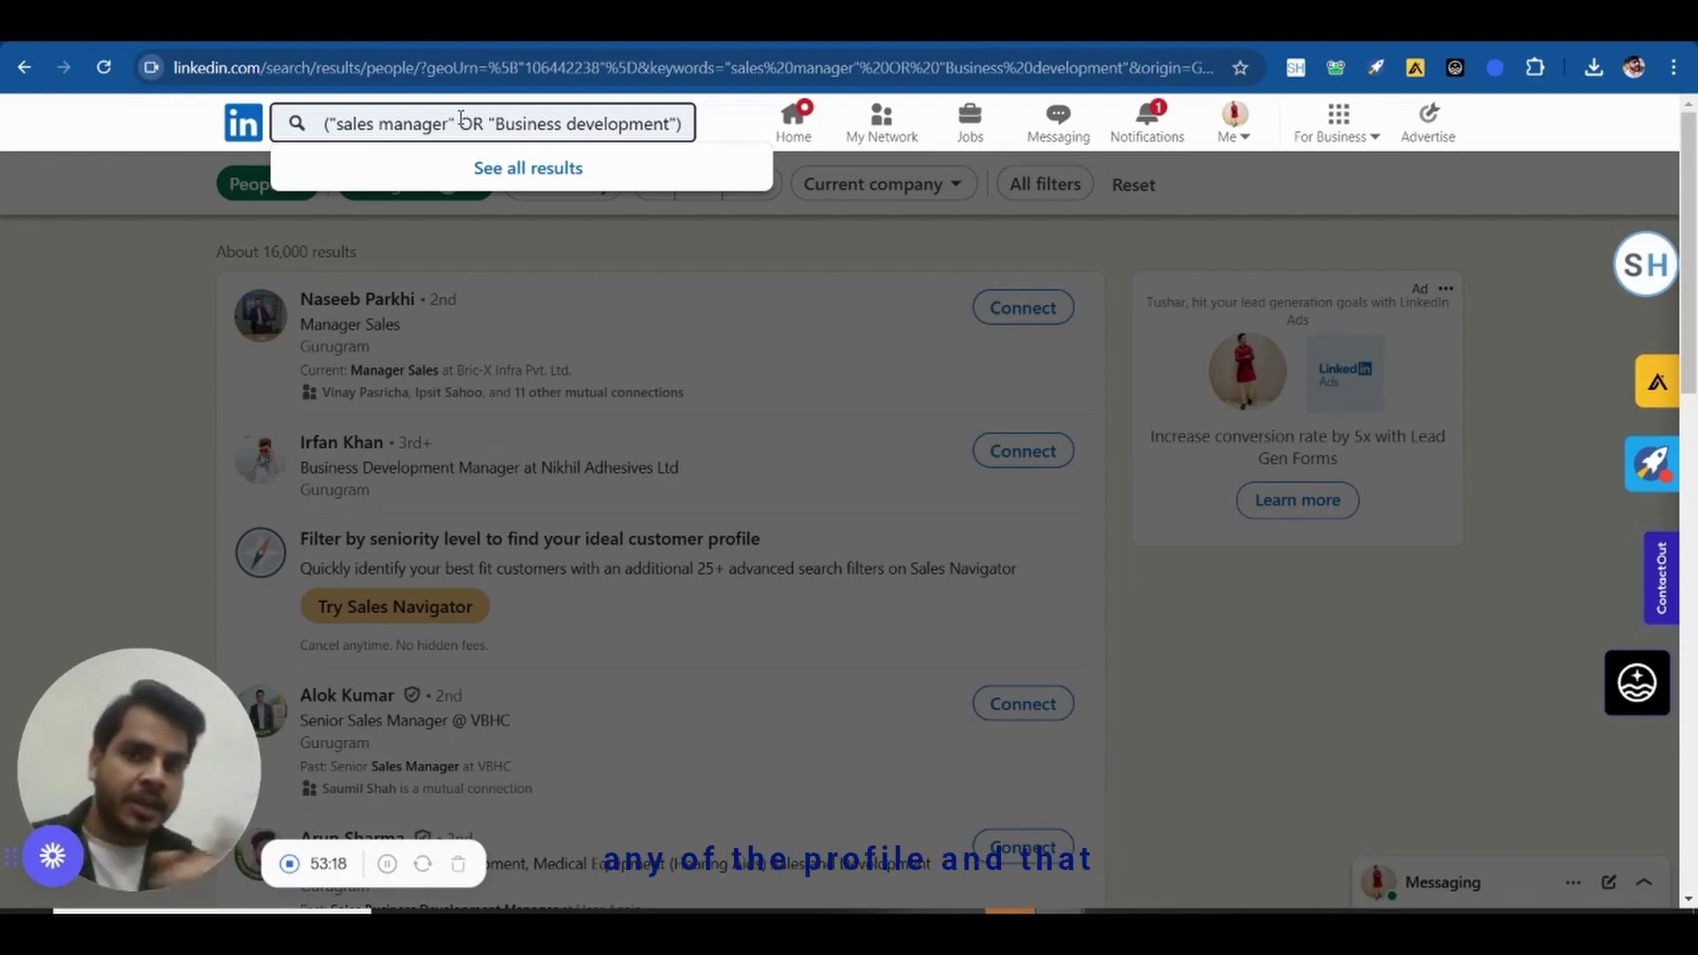
Append AND ("B2B") and run the grouped search, returning about 1,800 Gurugram profiles
{"action": "type", "text": "AND"}
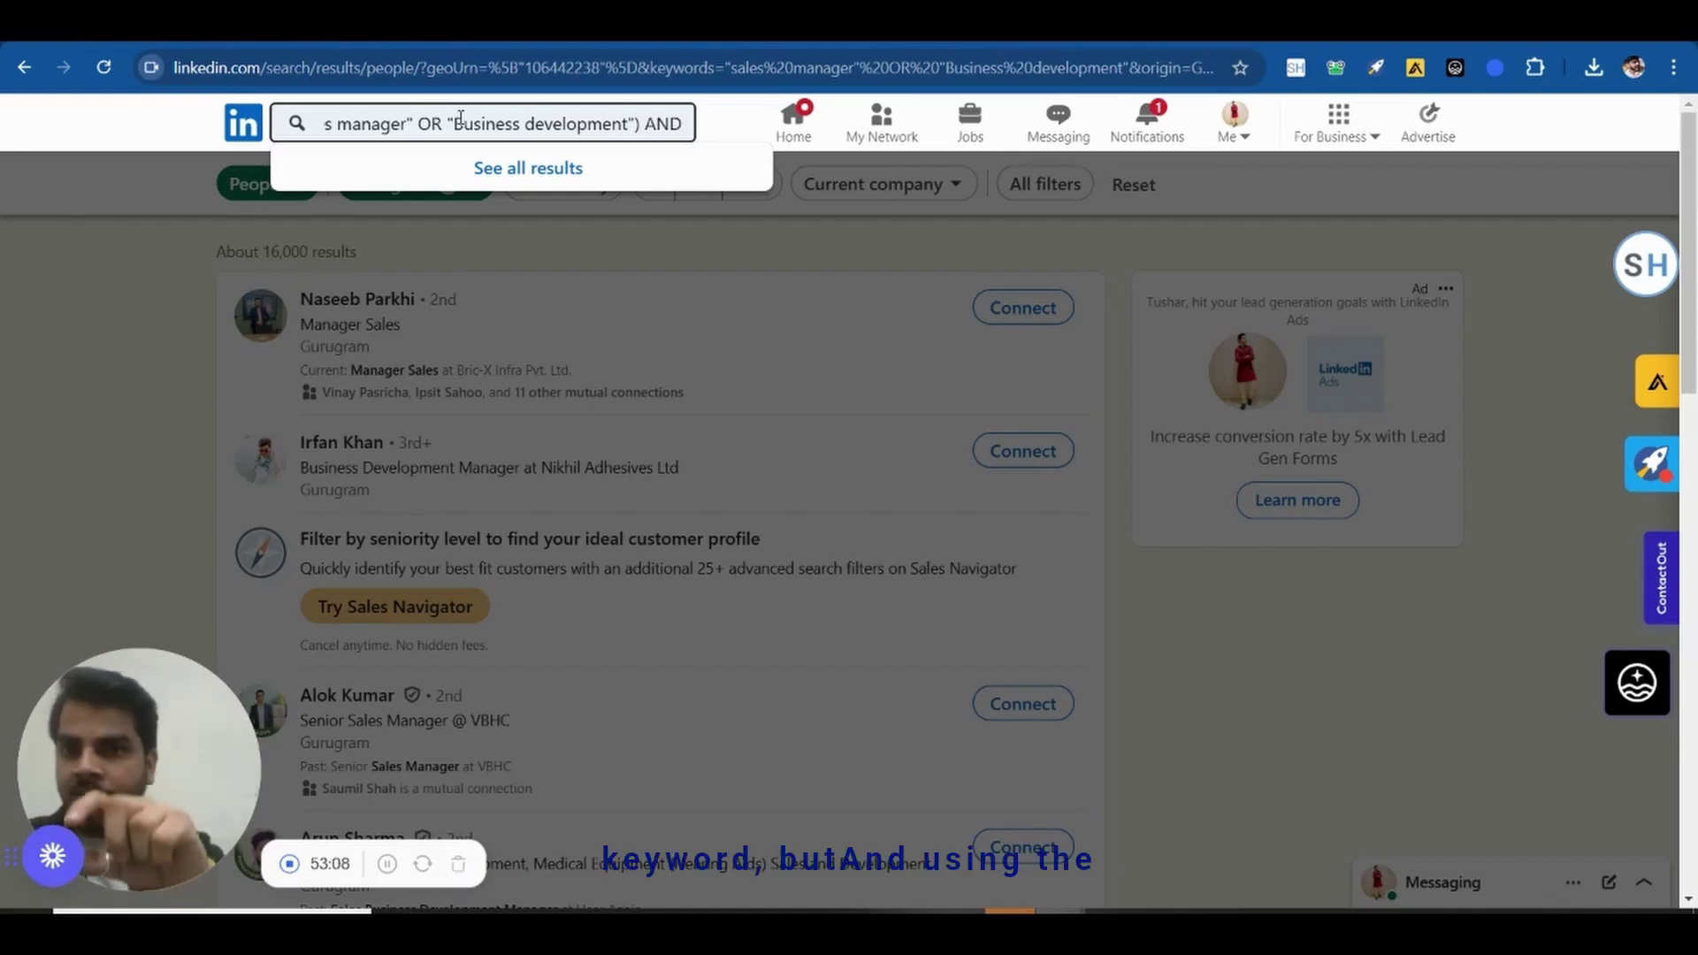
{"action": "type", "text": "(B2B"}
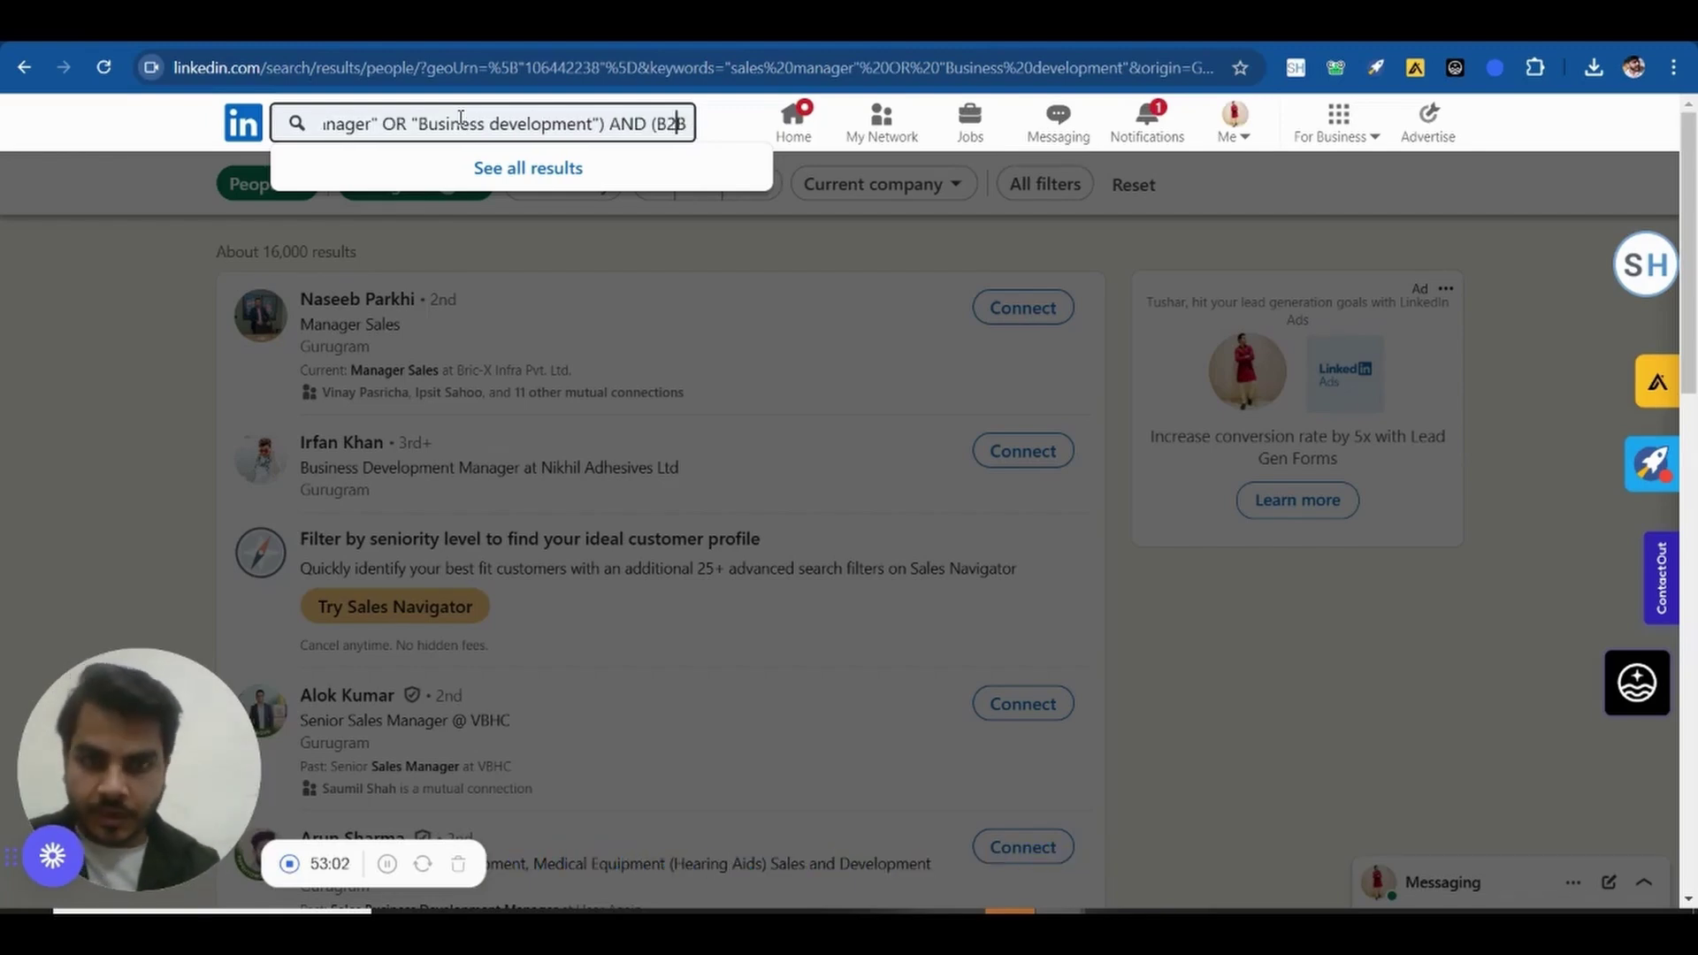
{"action": "key", "text": "Left"}
{"action": "key", "text": "Left"}
{"action": "key", "text": "Left"}
{"action": "type", "text": "\""}
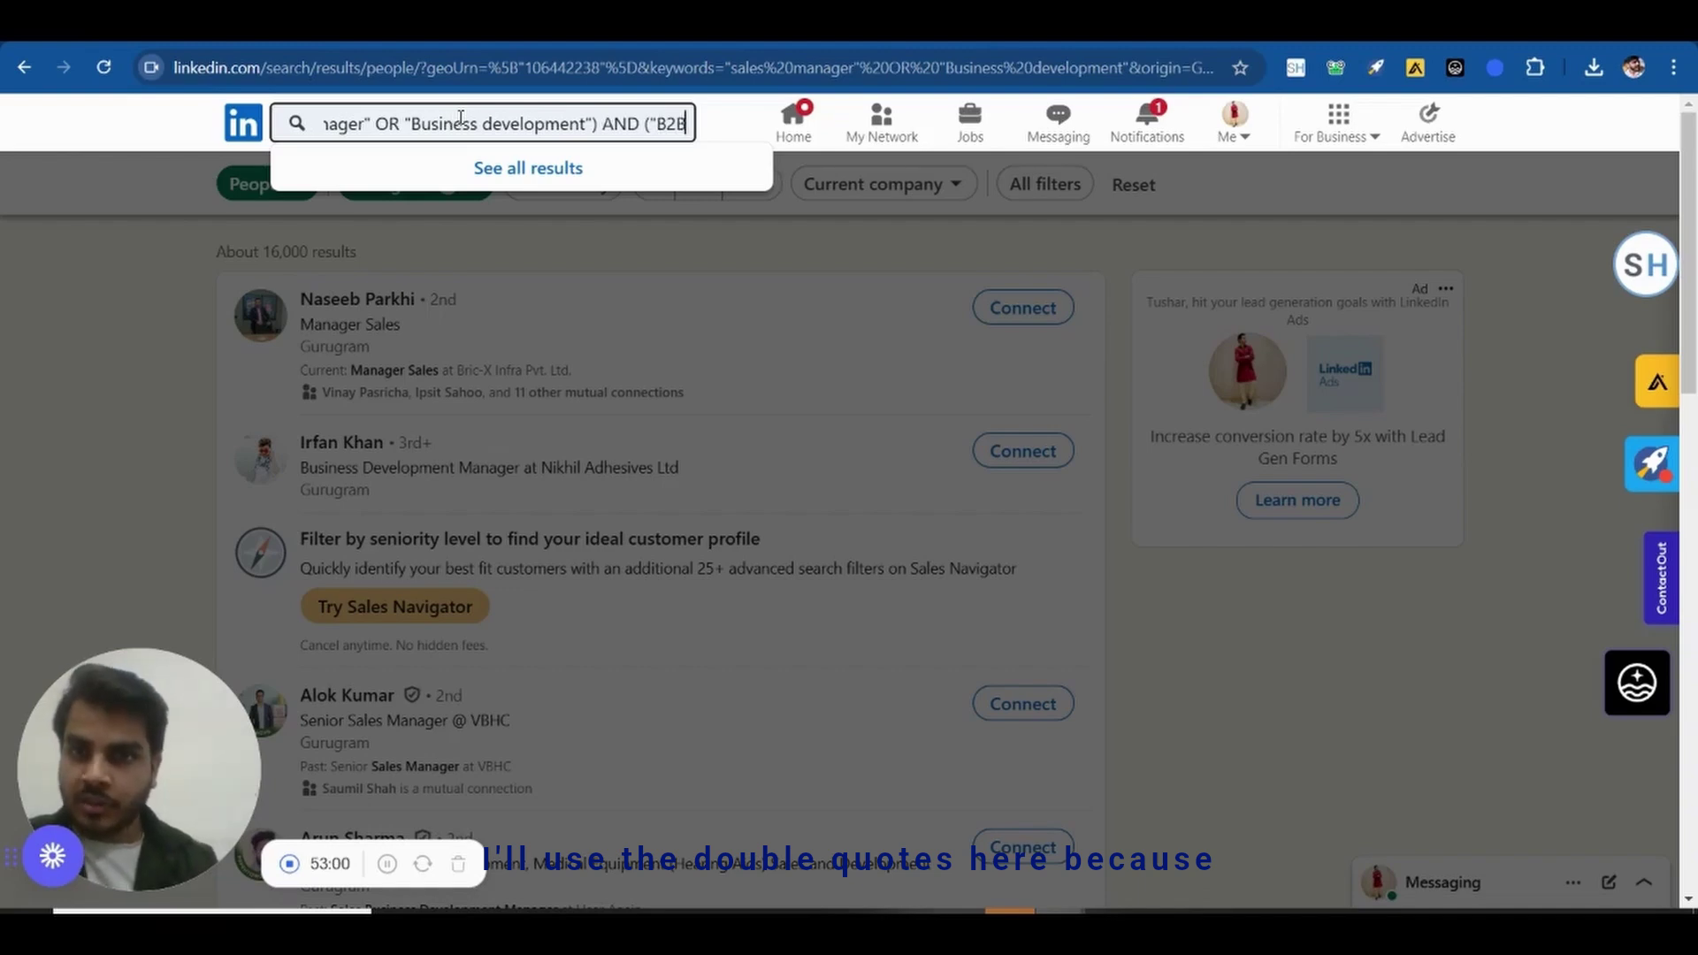
{"action": "key", "text": "End"}
{"action": "type", "text": "\")"}
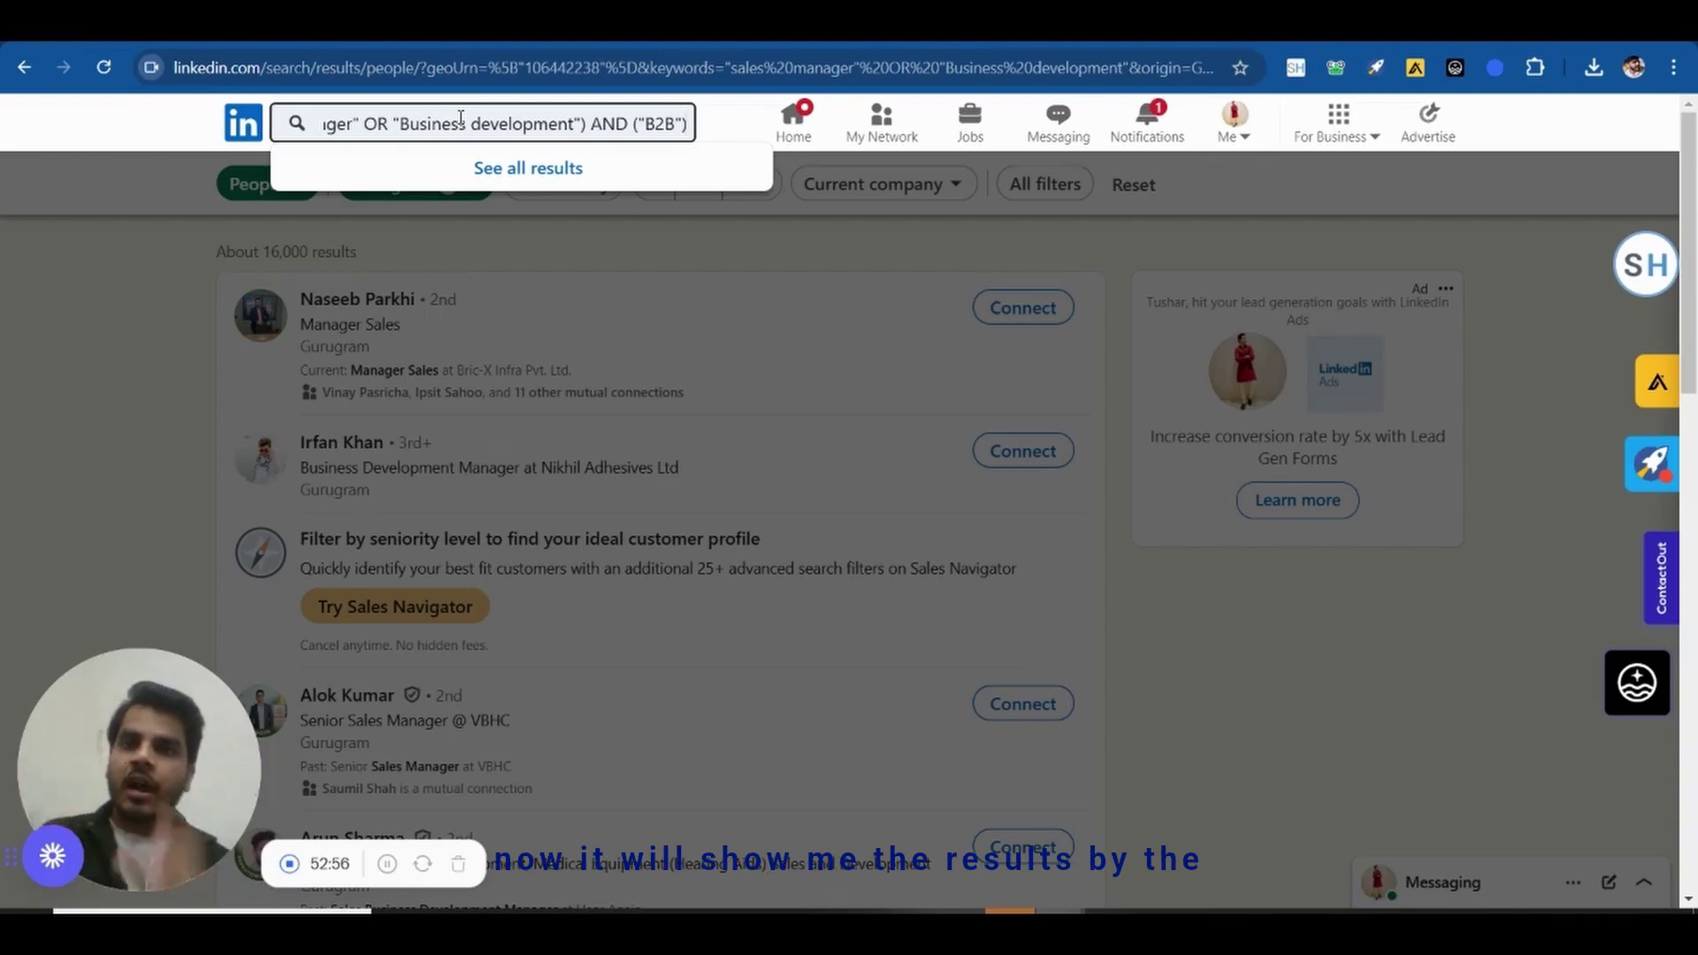
{"action": "key", "text": "Home"}
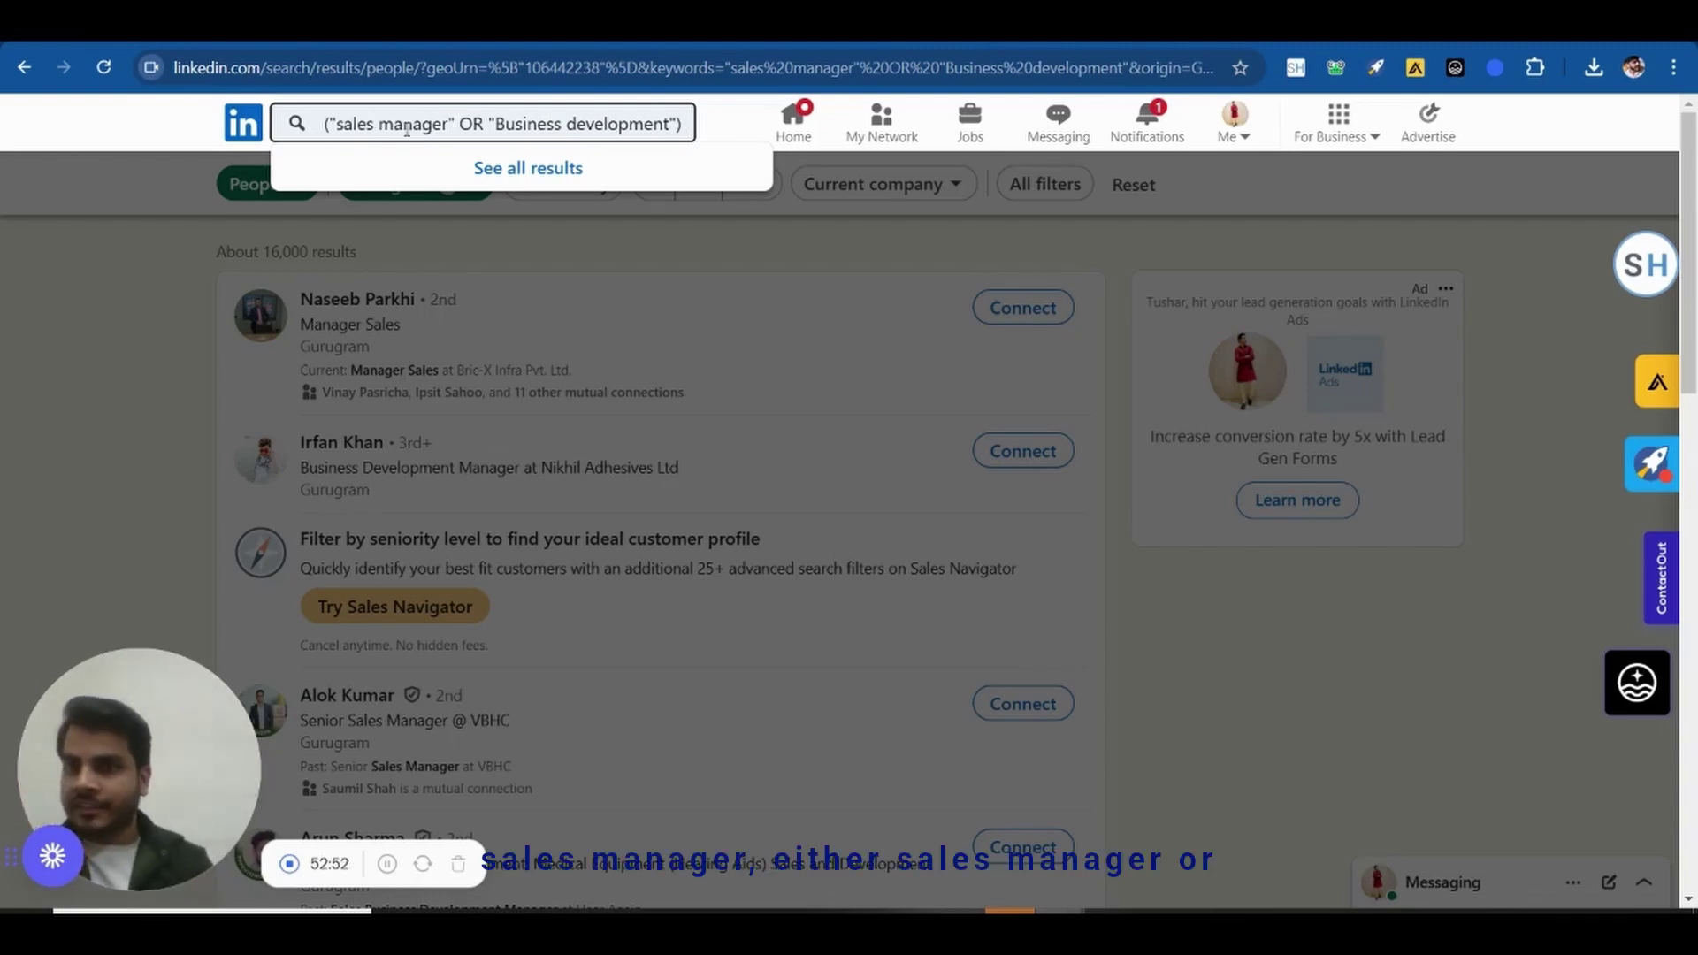
{"action": "key", "text": "End"}
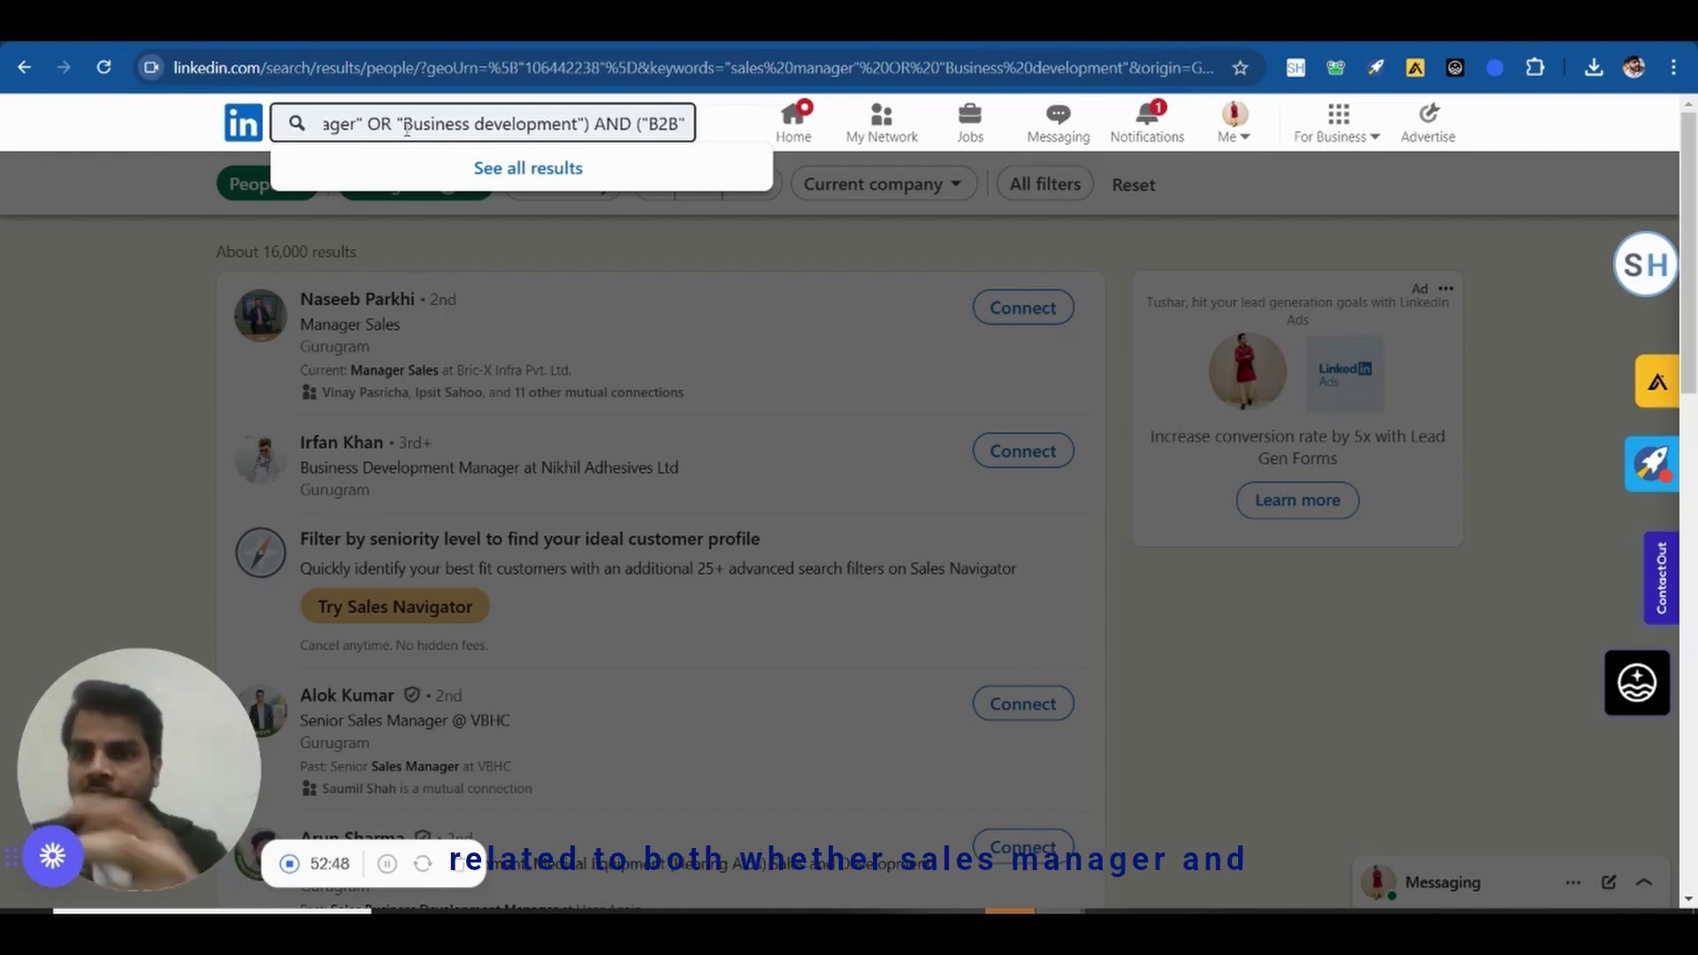
{"action": "type", "text": ")"}
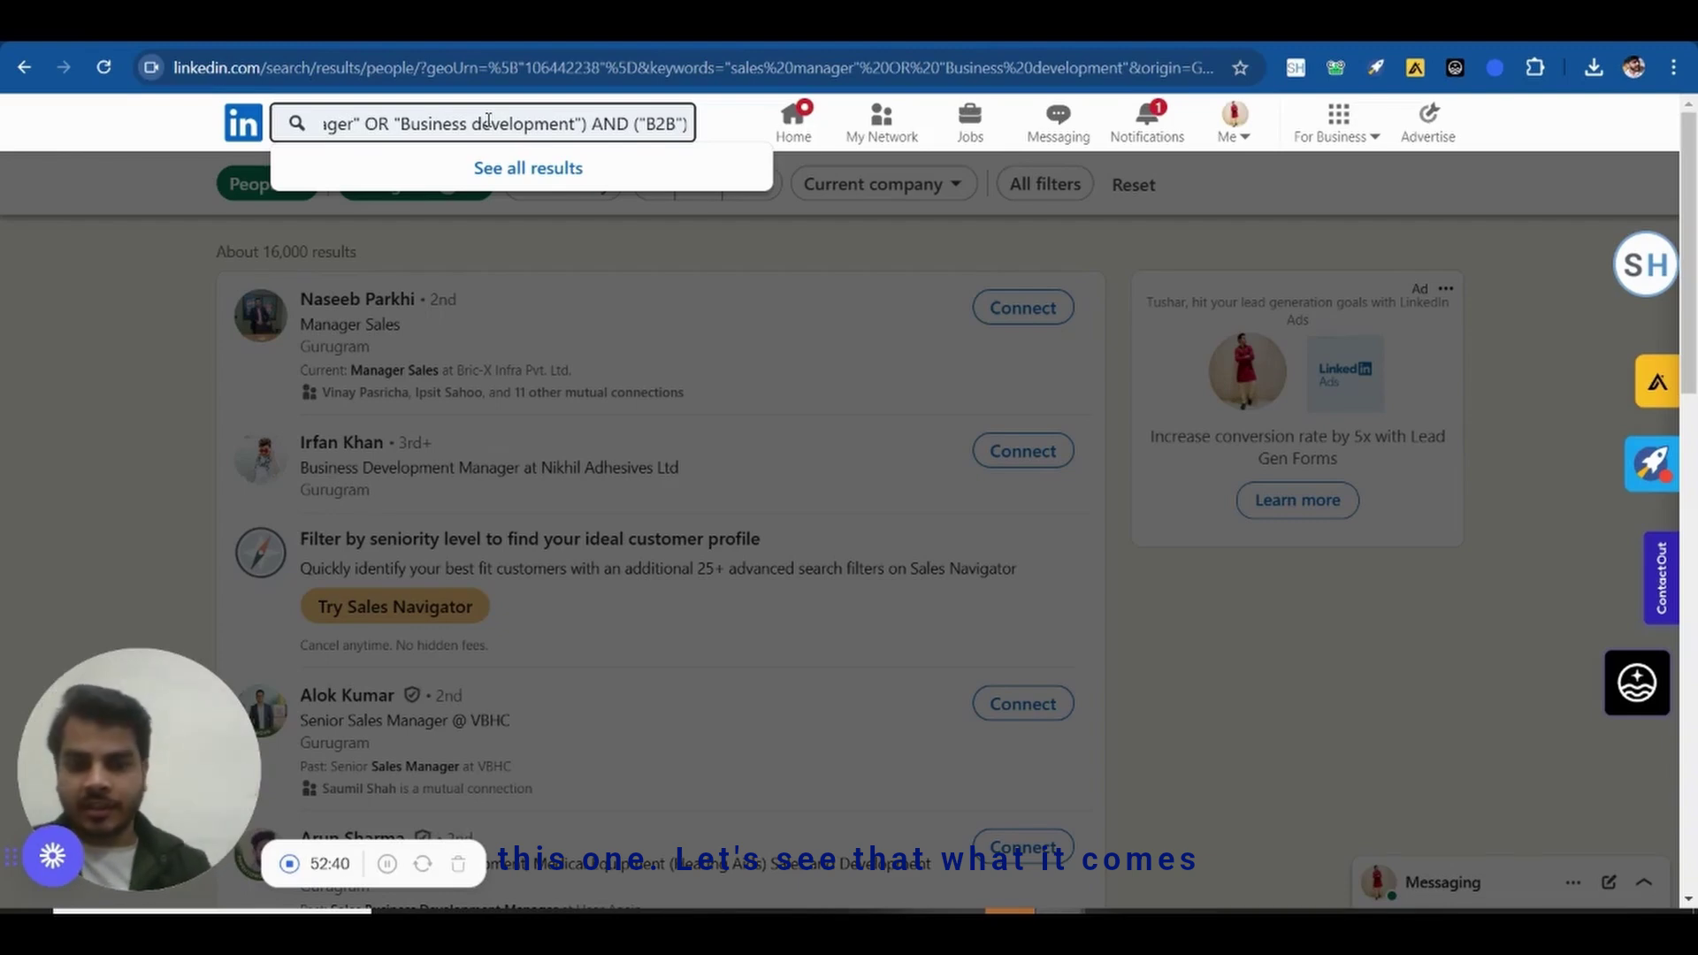
{"action": "key", "text": "Return"}
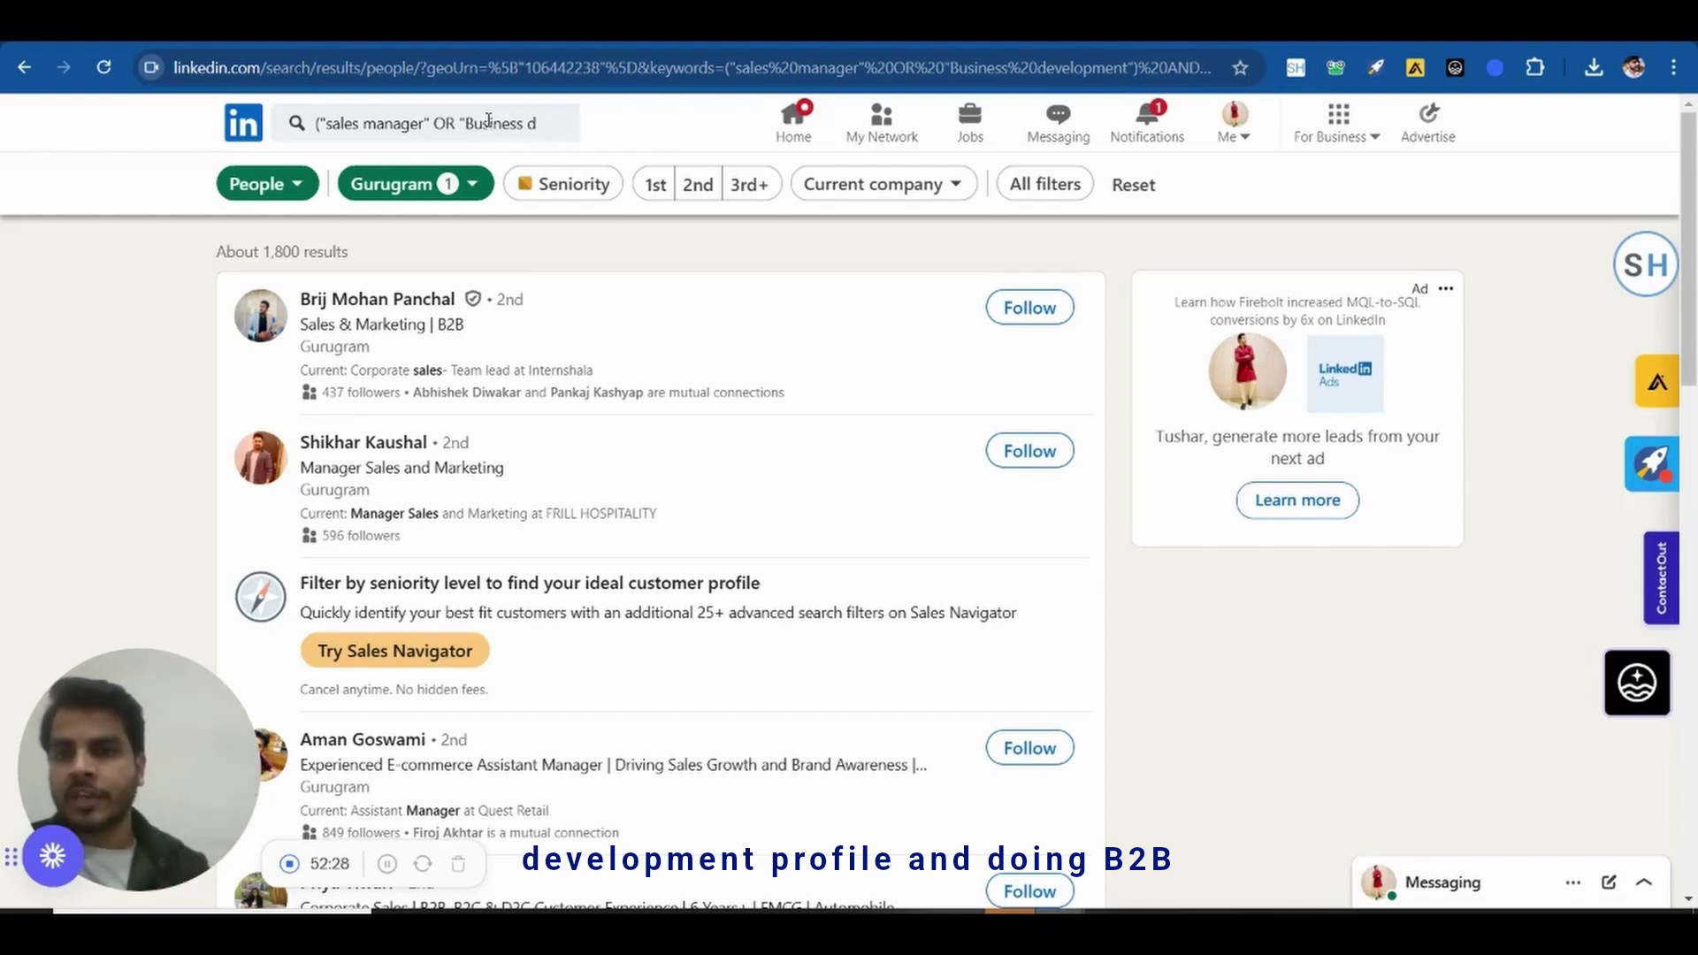
Replace the search query with "Brand Marketing" in quotes, correcting the misspelling
{"action": "scroll", "coordinate": [610, 429], "scroll_direction": "down", "scroll_amount": 5}
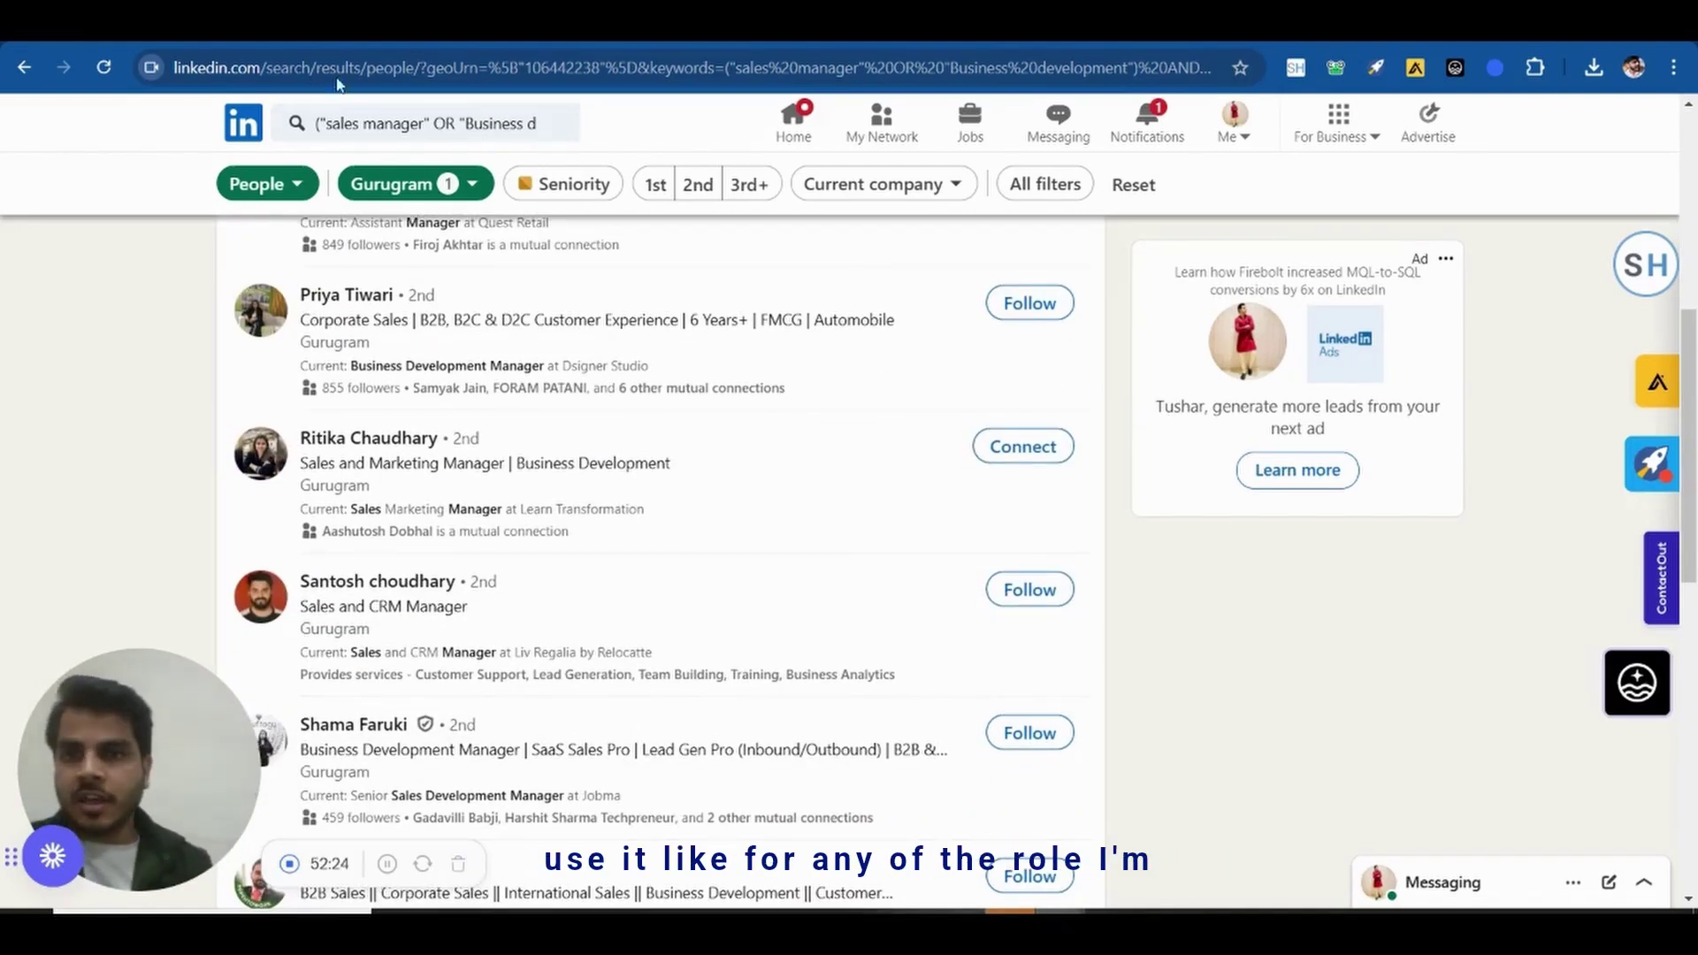
{"action": "left_click", "coordinate": [431, 123]}
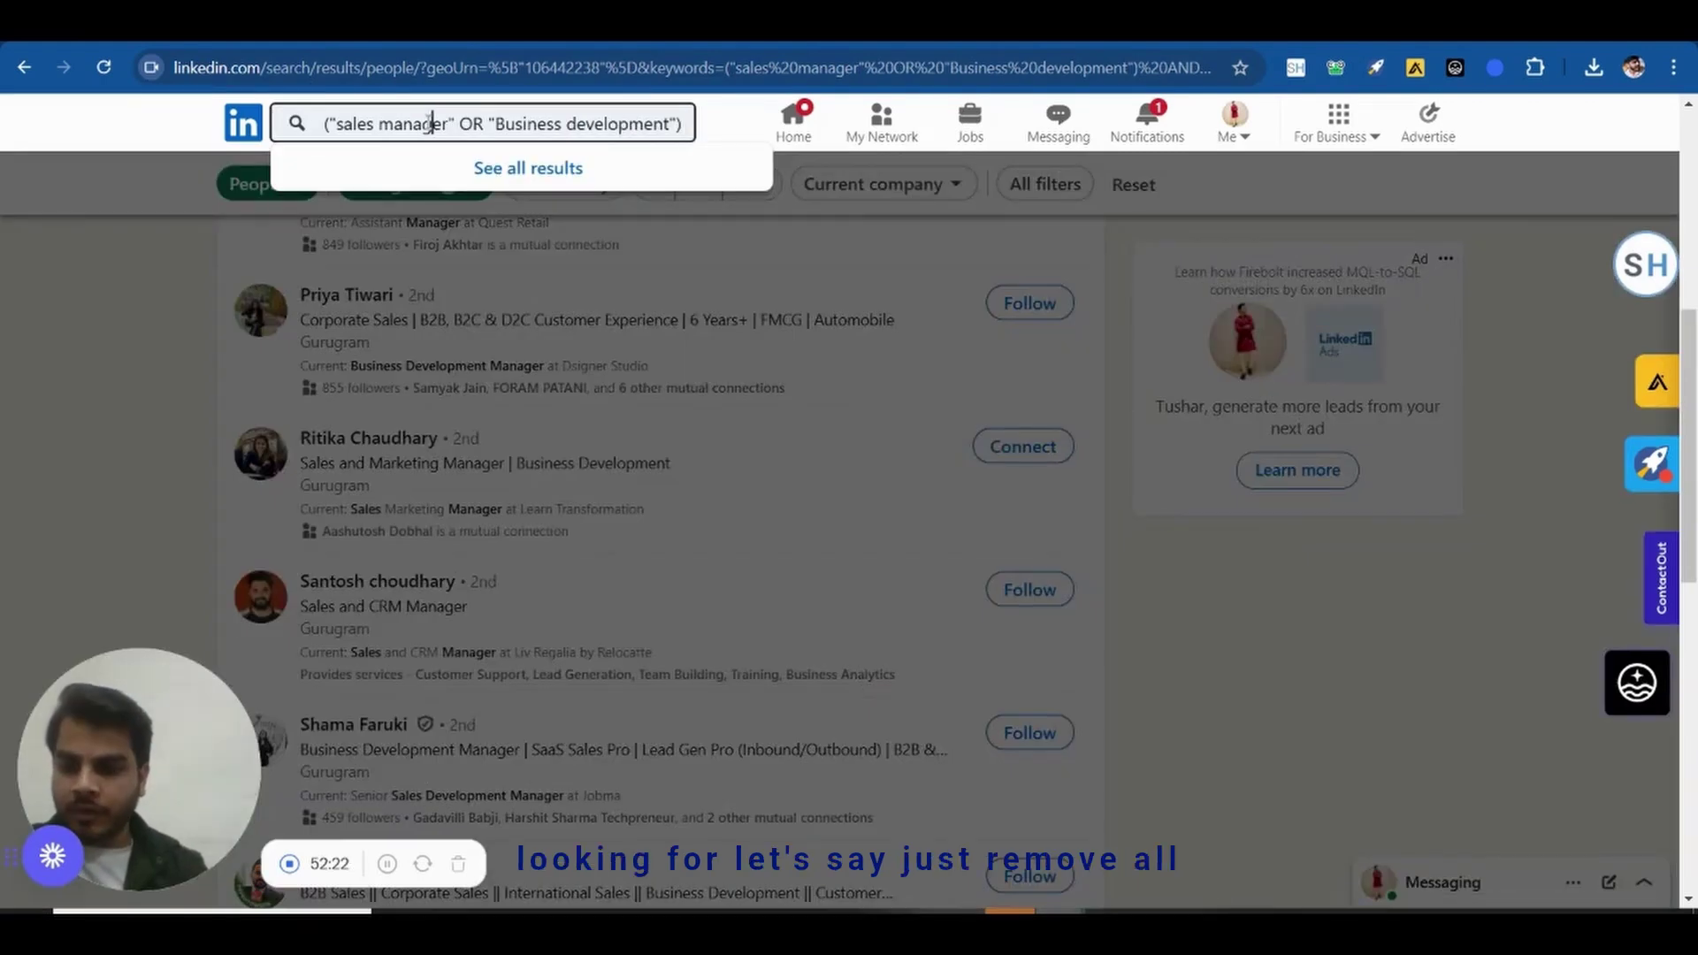
{"action": "key", "text": "ctrl+a"}
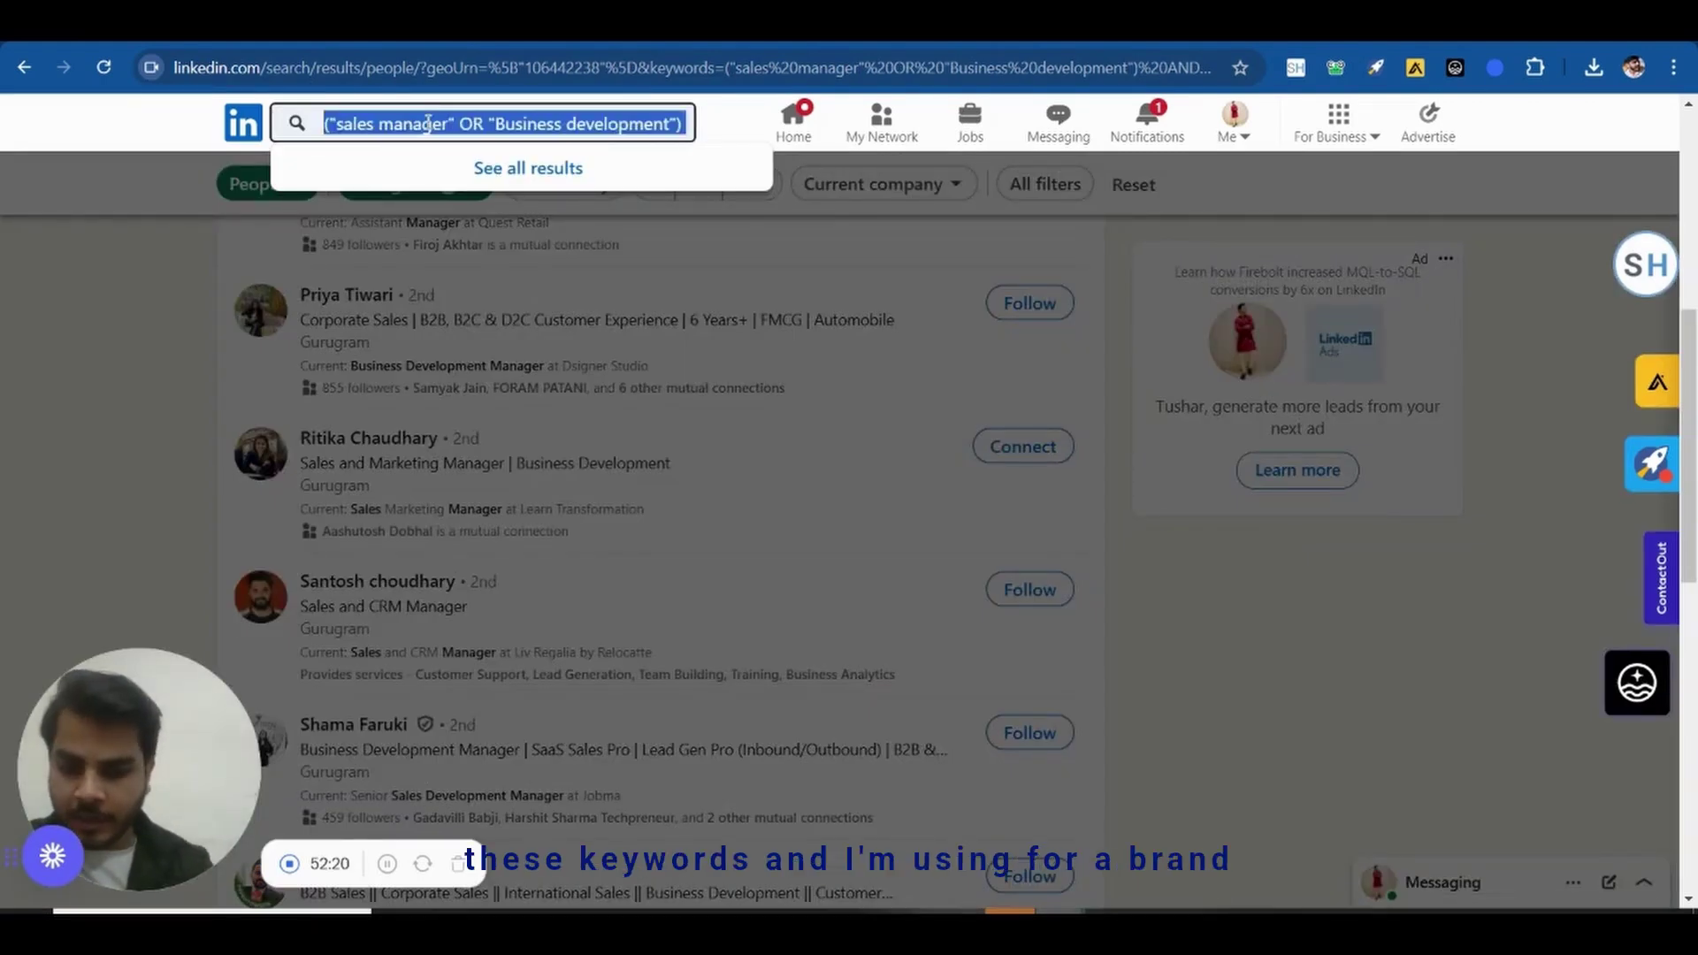
{"action": "type", "text": "Brand "}
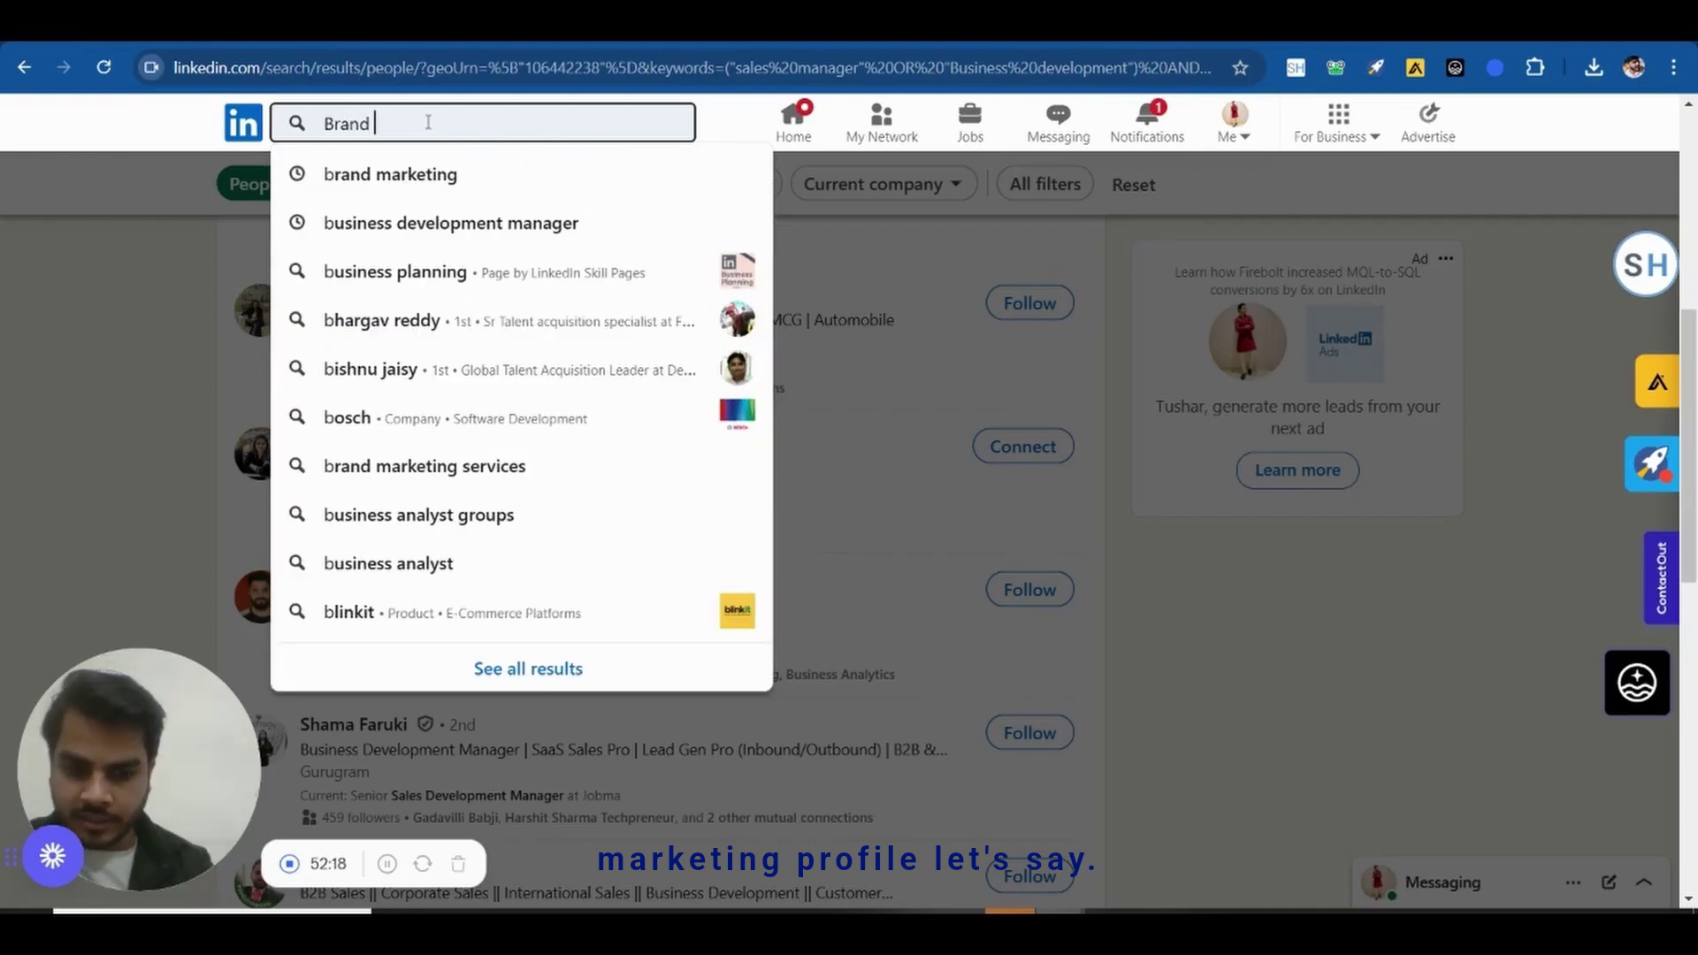
{"action": "type", "text": "Marketign"}
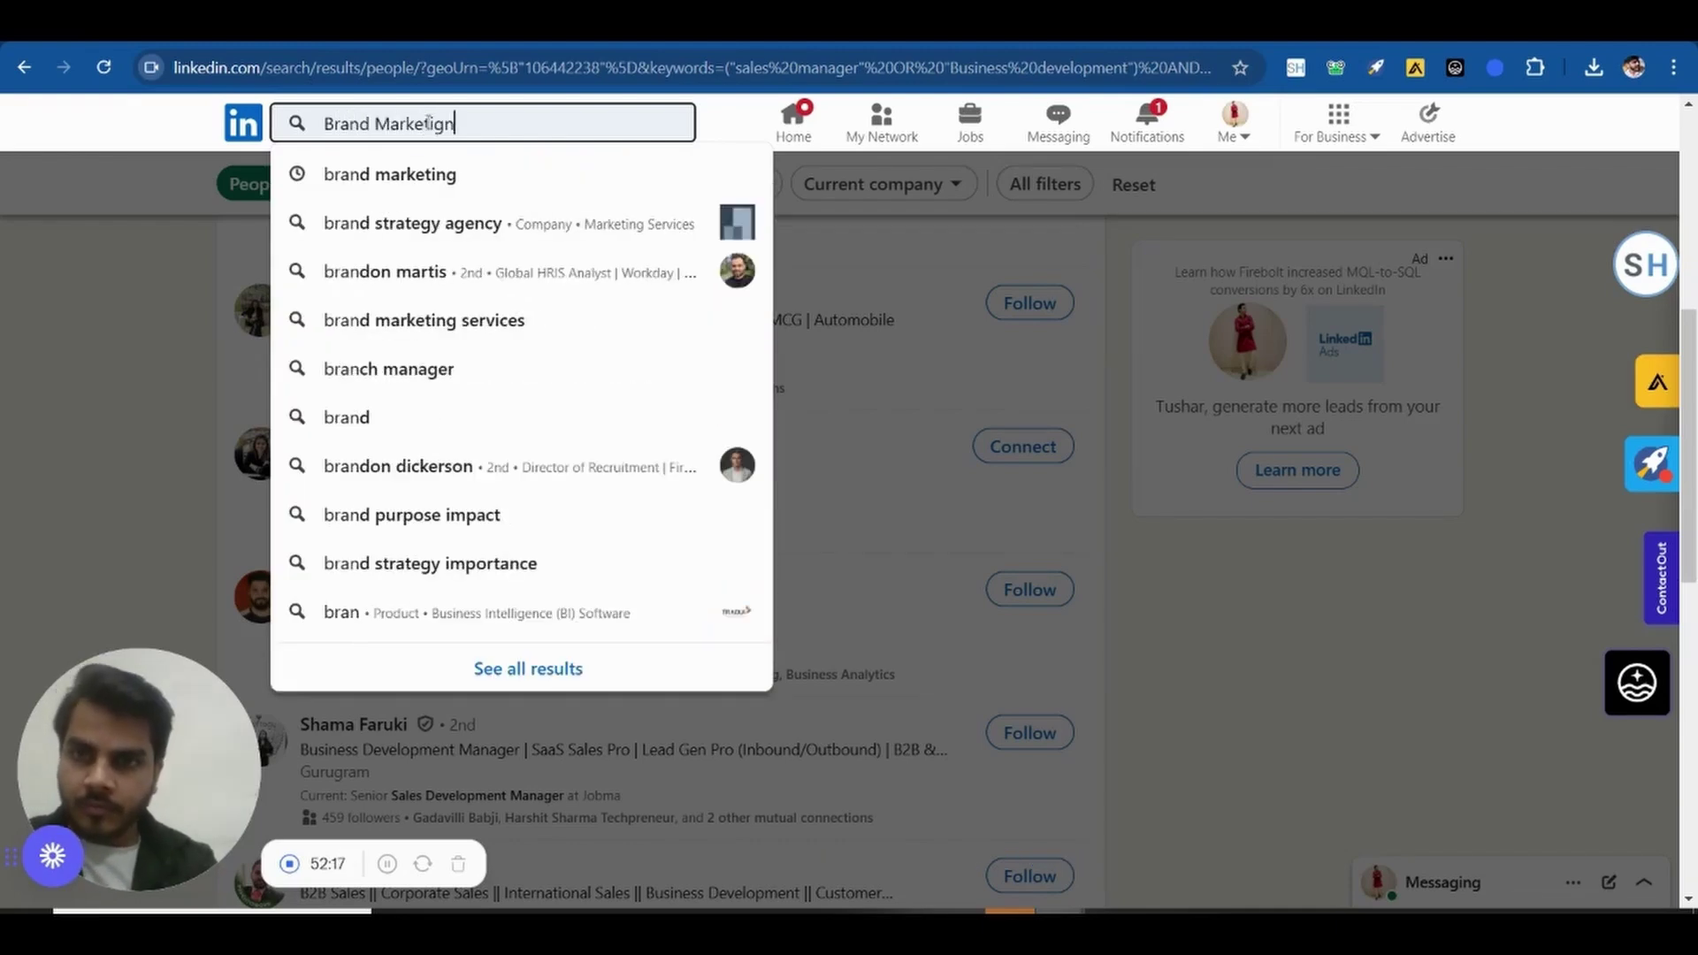
{"action": "key", "text": "BackSpace"}
{"action": "key", "text": "BackSpace"}
{"action": "key", "text": "BackSpace"}
{"action": "type", "text": "ing\""}
{"action": "key", "text": "Home"}
{"action": "type", "text": "\""}
Append AND "IIT" to the query and run the search, returning 18 Gurugram results
{"action": "key", "text": "End"}
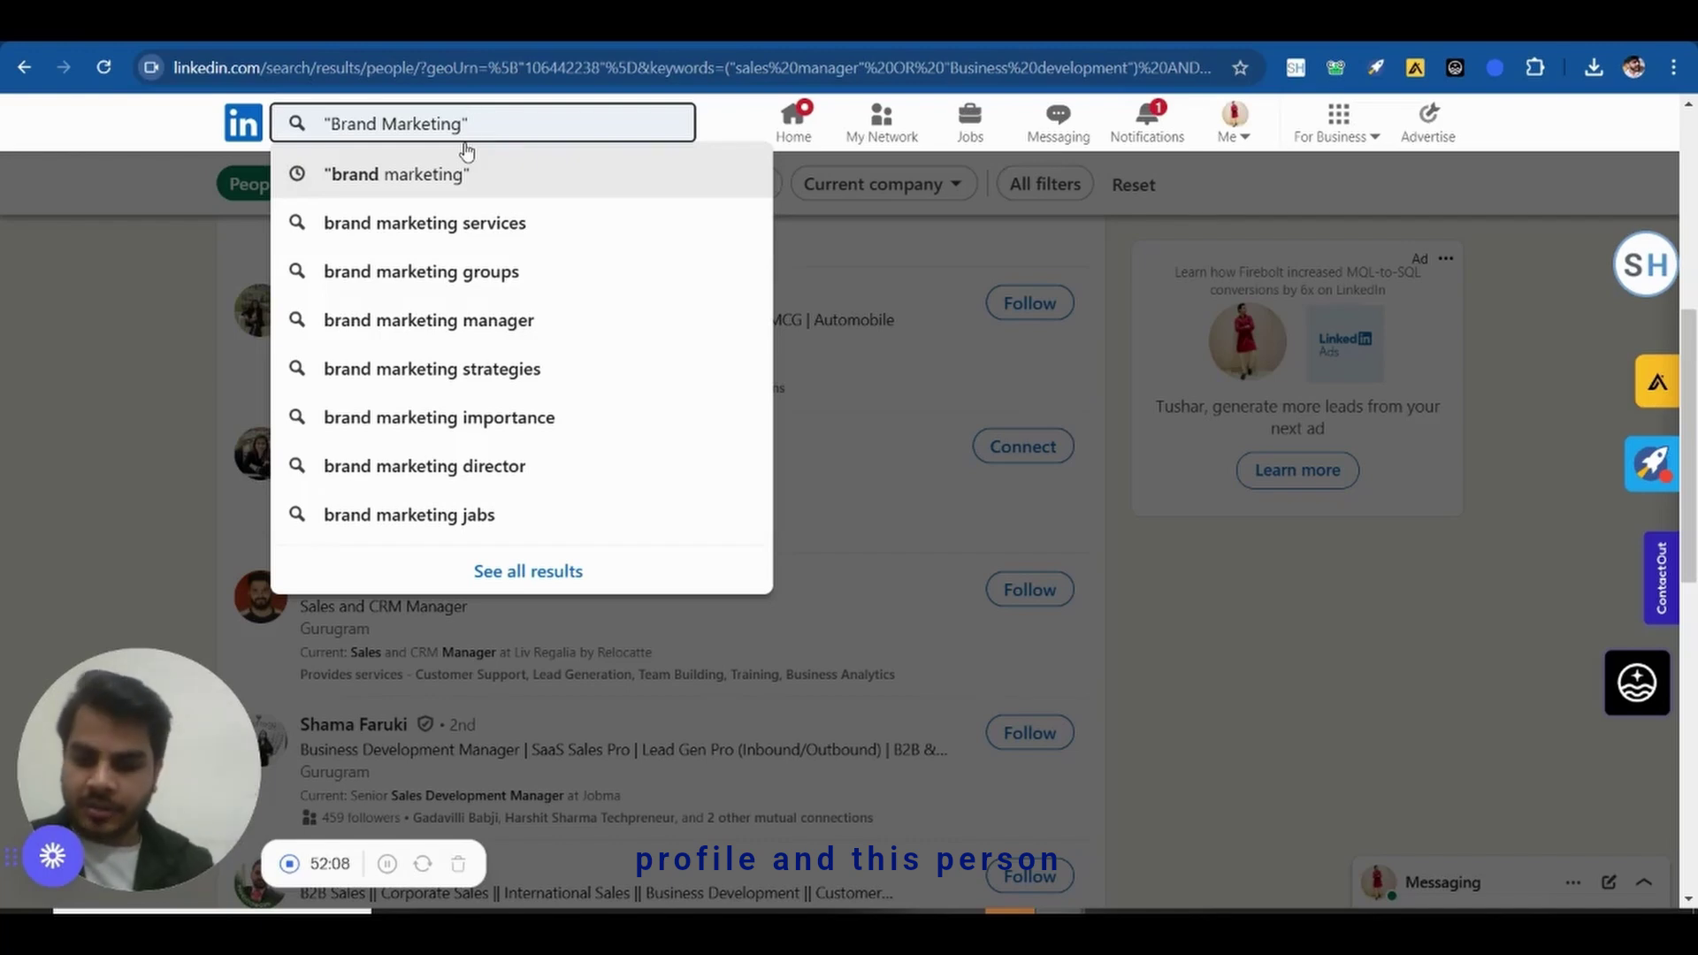
{"action": "type", "text": "AND"}
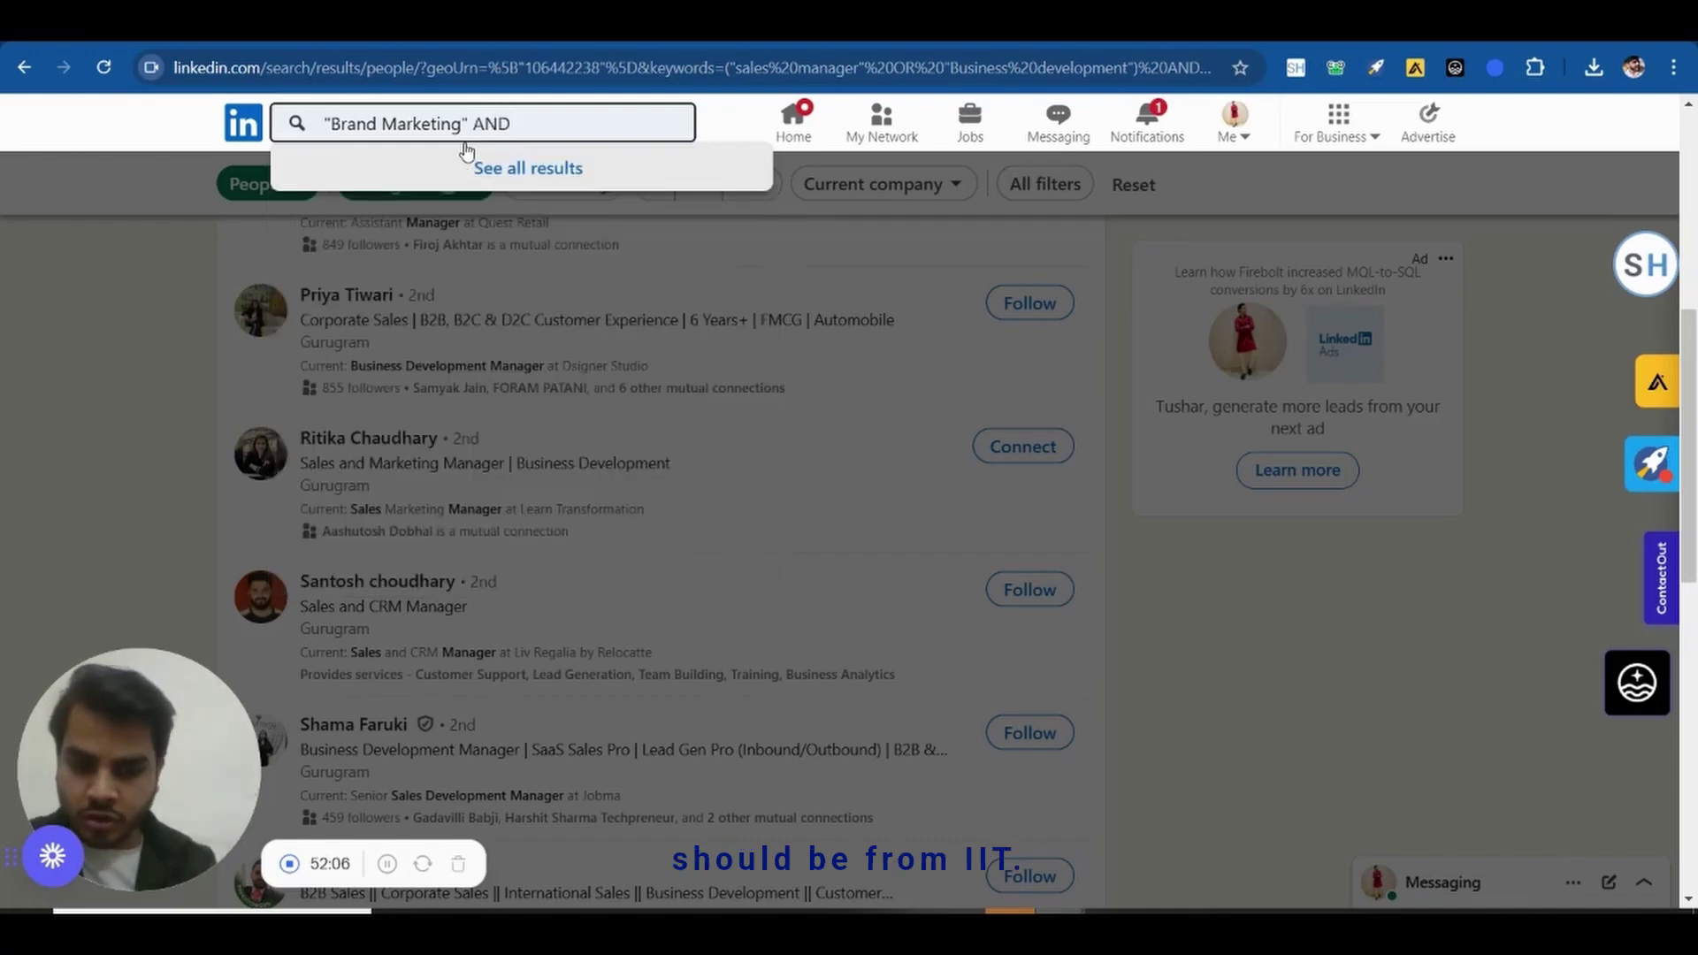
{"action": "type", "text": " \"IIT"}
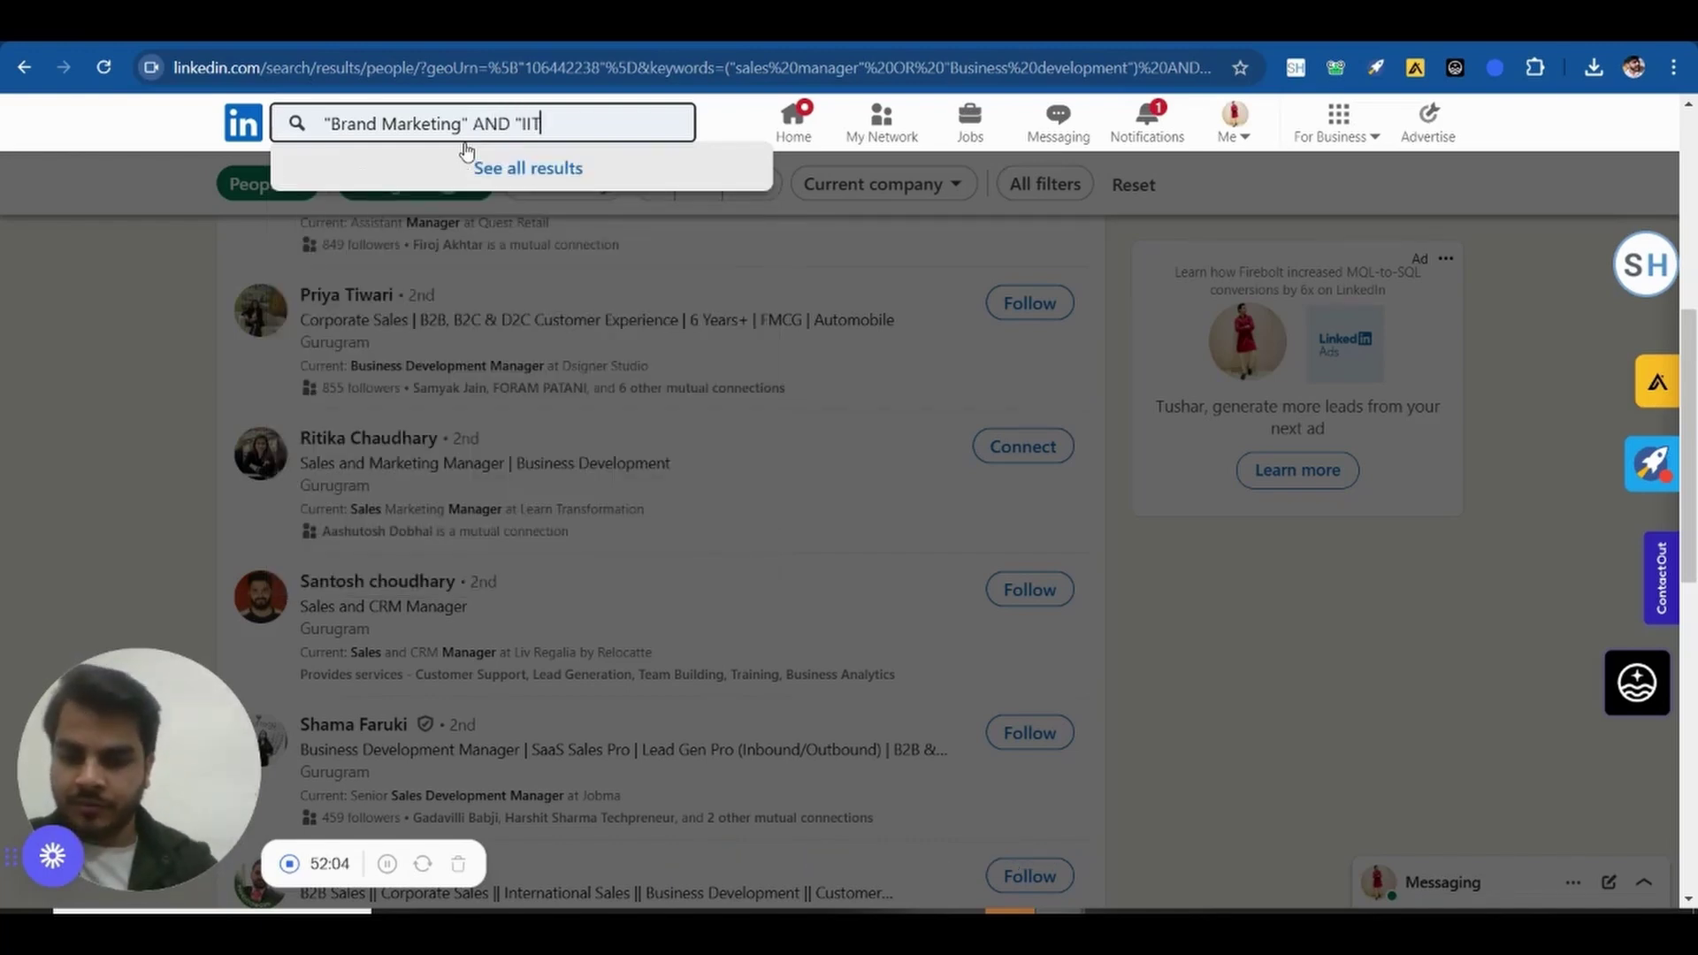
{"action": "type", "text": "\""}
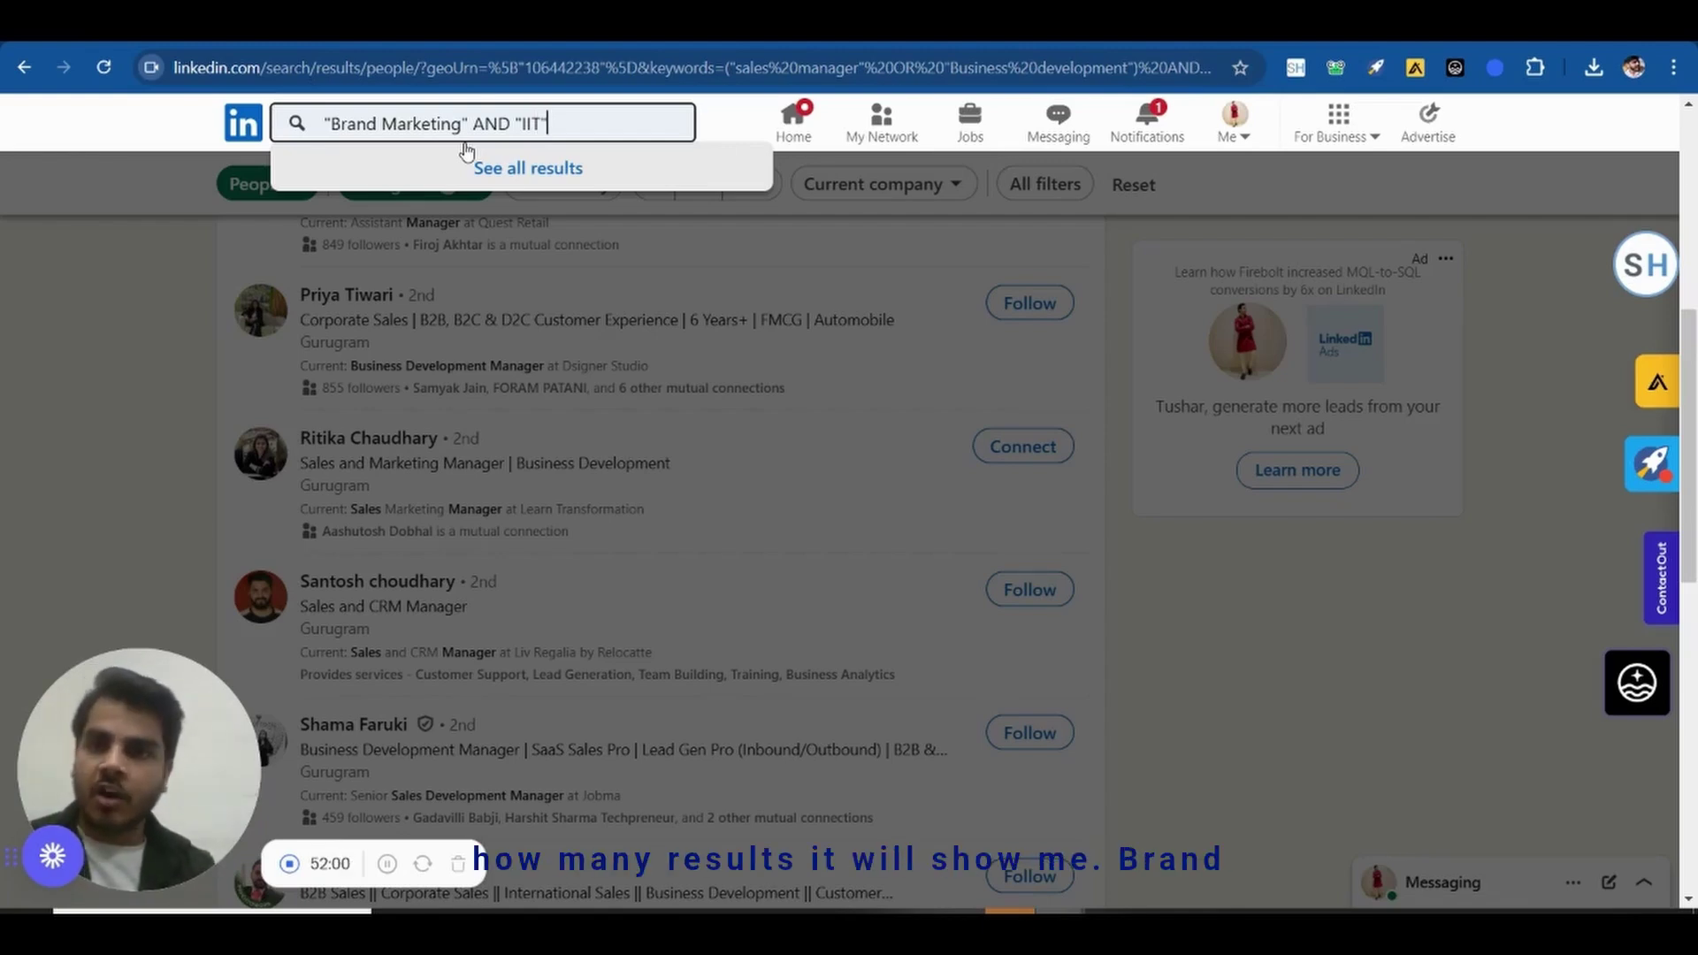
{"action": "key", "text": "Return"}
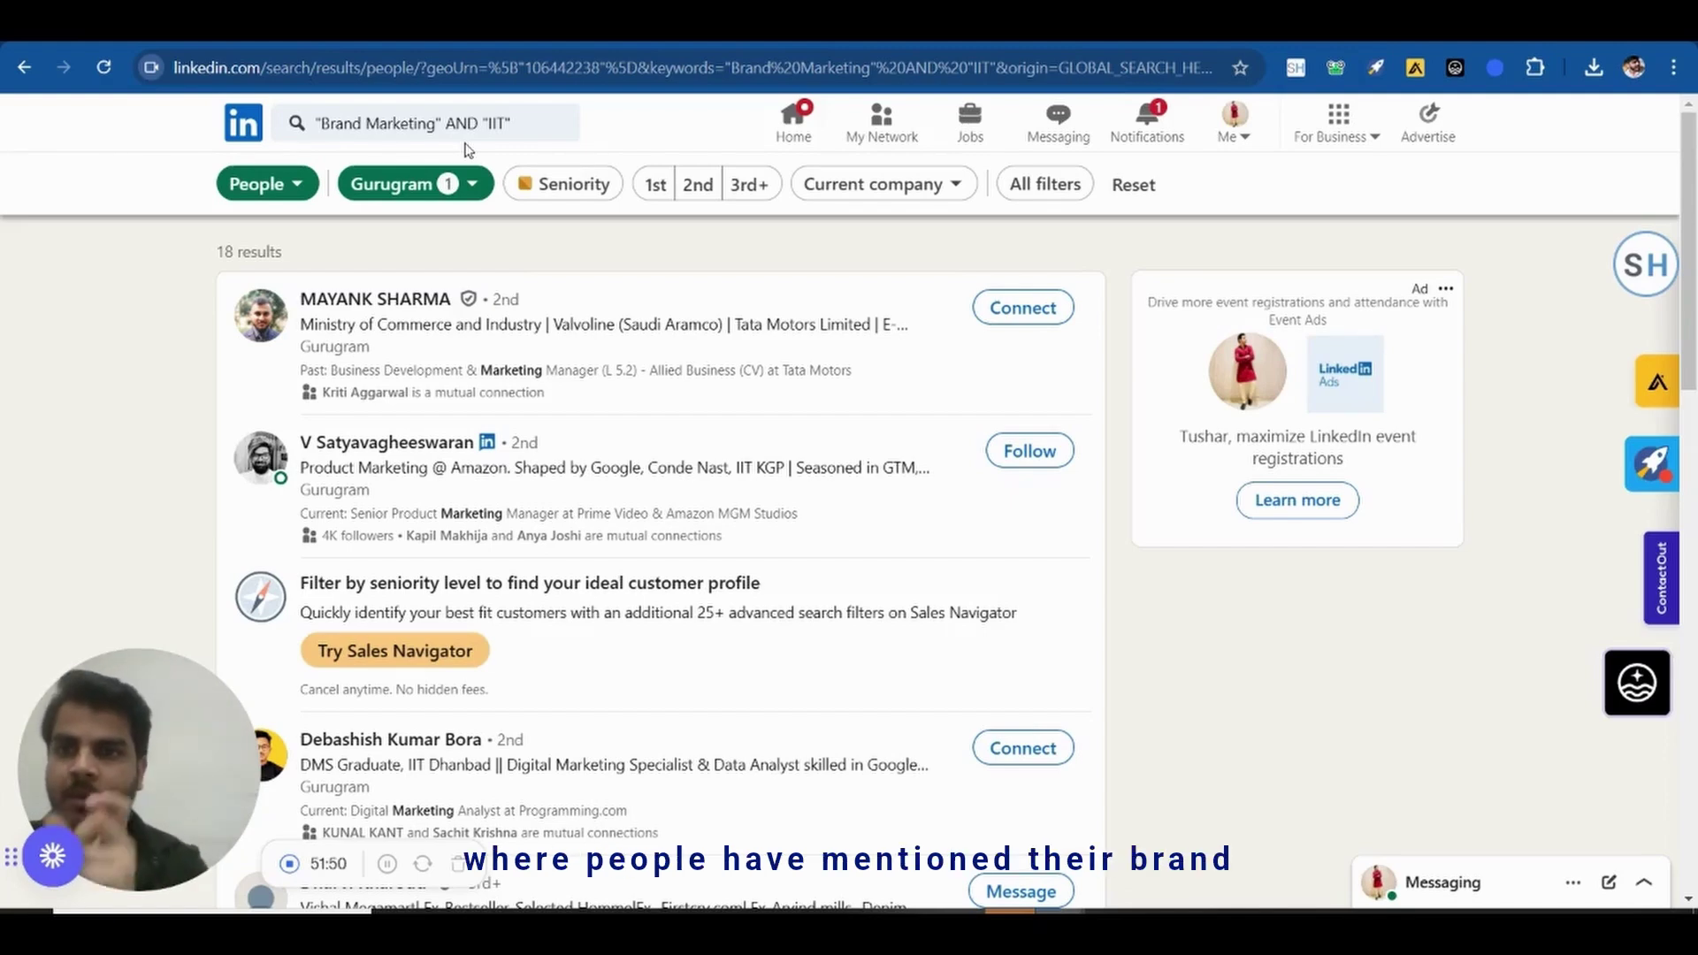
Edit the query to "Brand Marketing" AND ("IIT" OR "IIM" OR "NMIMS") without running it yet
{"action": "scroll", "coordinate": [650, 557], "scroll_direction": "down", "scroll_amount": 6}
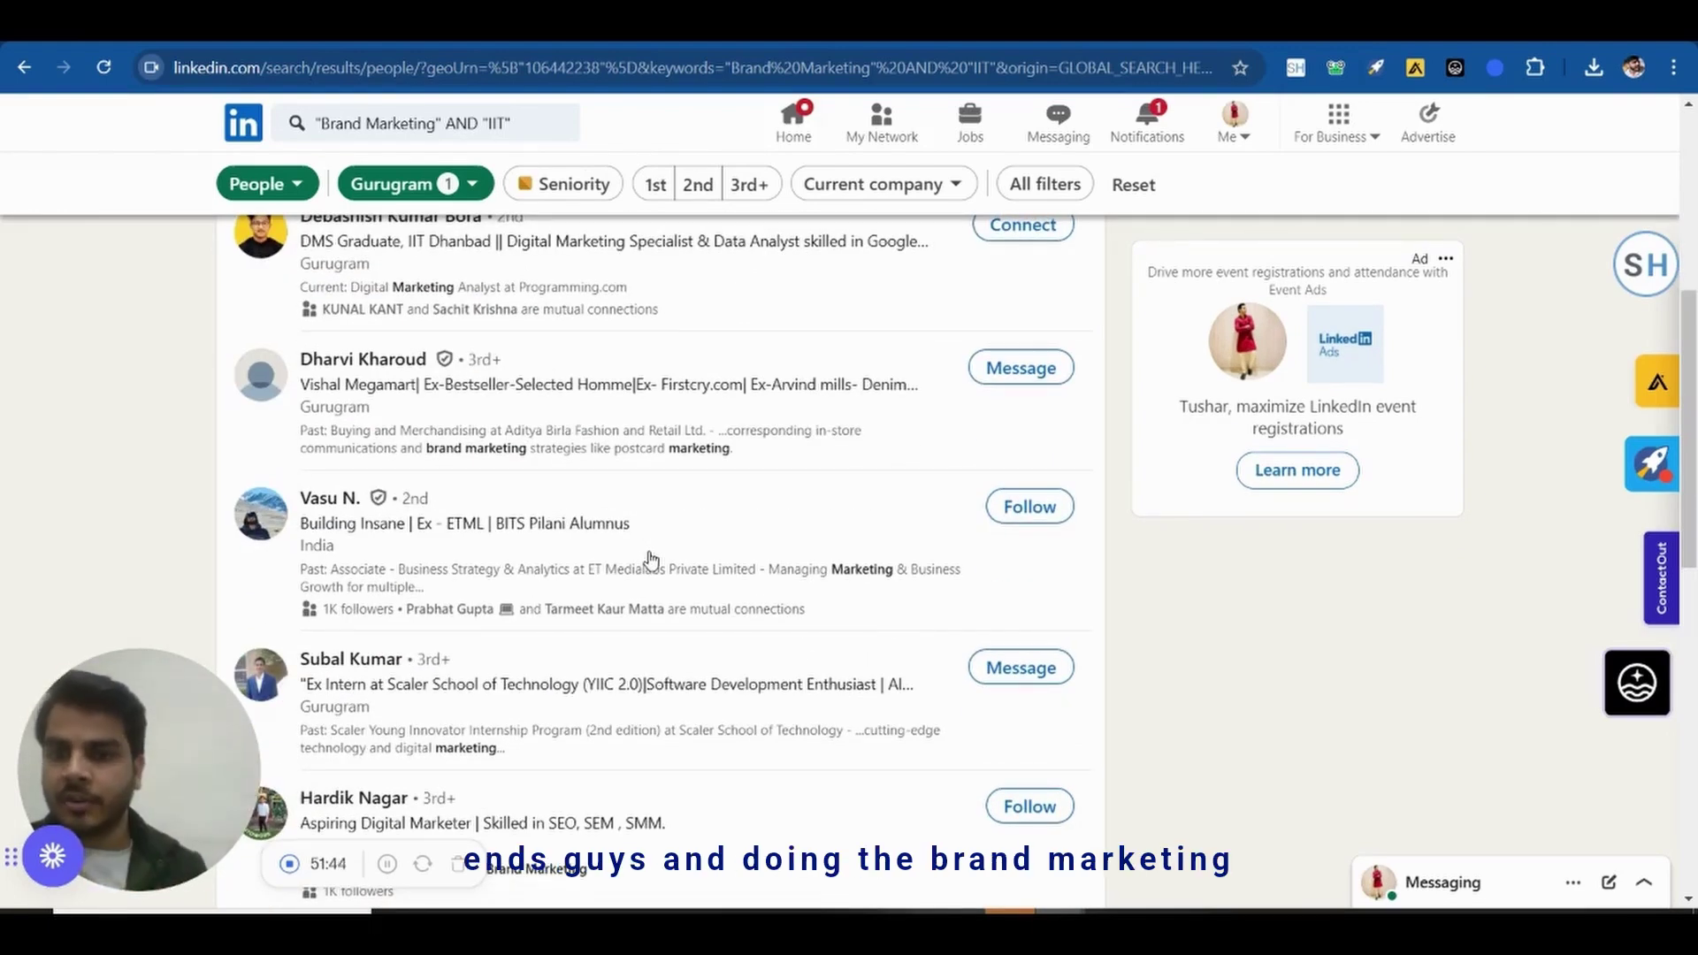
{"action": "scroll", "coordinate": [652, 559], "scroll_direction": "down", "scroll_amount": 5}
{"action": "scroll", "coordinate": [648, 560], "scroll_direction": "up", "scroll_amount": 11}
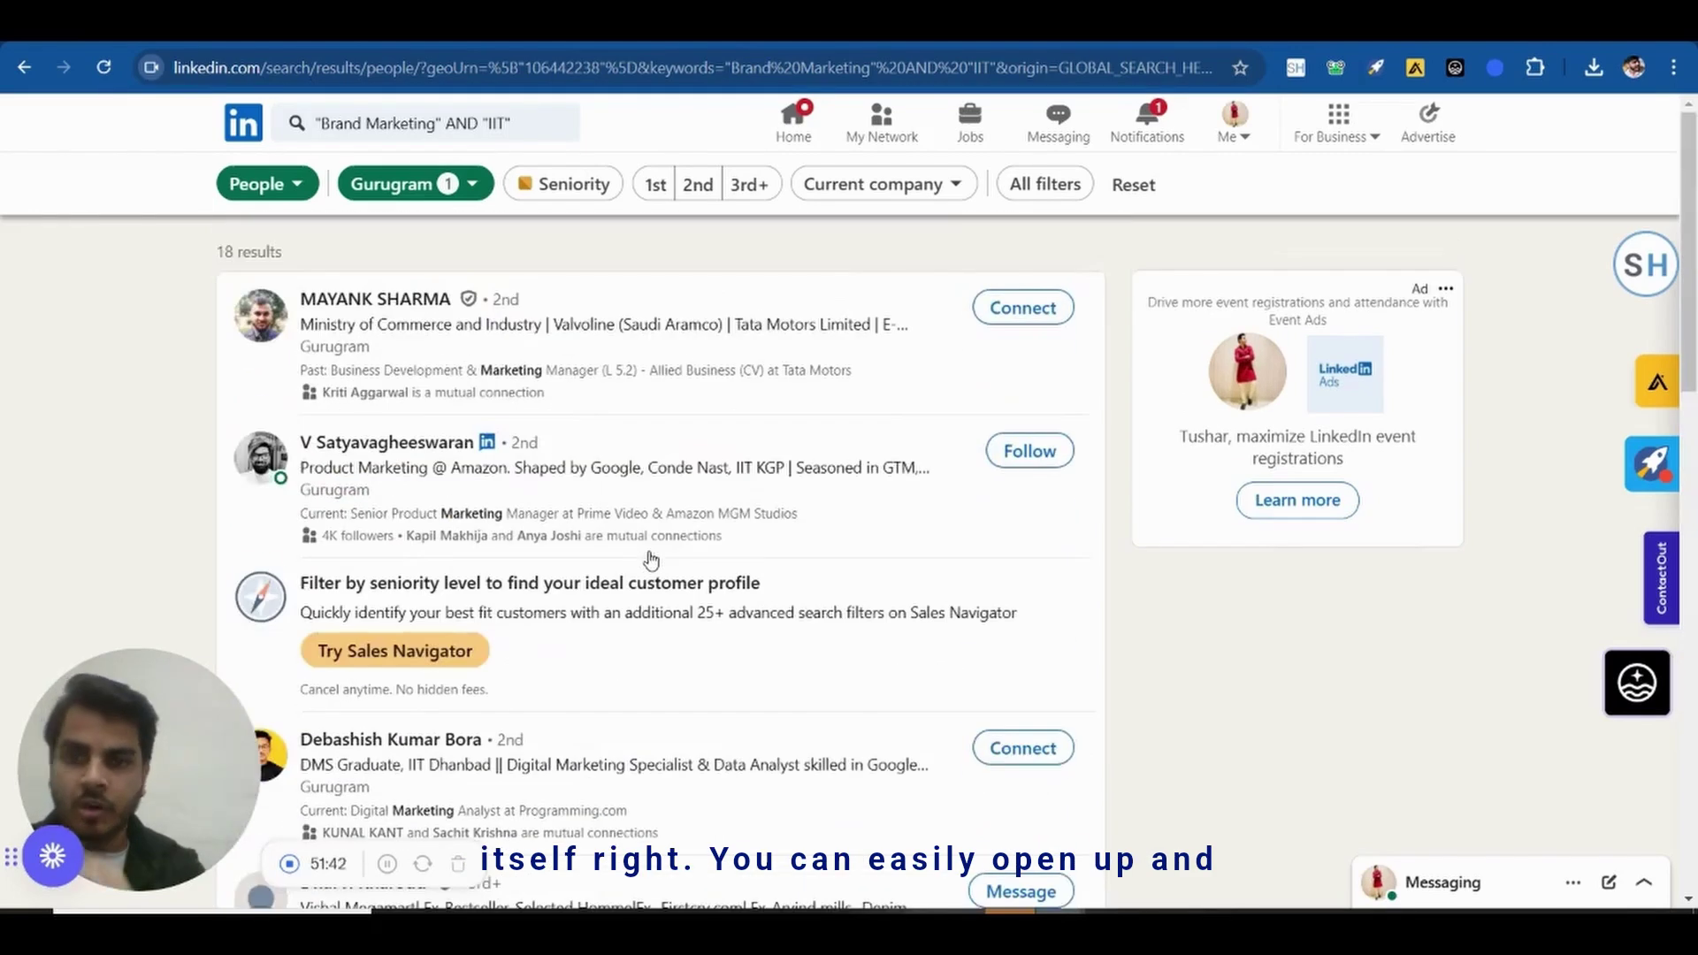
{"action": "left_click", "coordinate": [524, 123]}
{"action": "key", "text": "Left"}
{"action": "key", "text": "Left"}
{"action": "key", "text": "BackSpace"}
{"action": "key", "text": "BackSpace"}
{"action": "key", "text": "BackSpace"}
{"action": "key", "text": "BackSpace"}
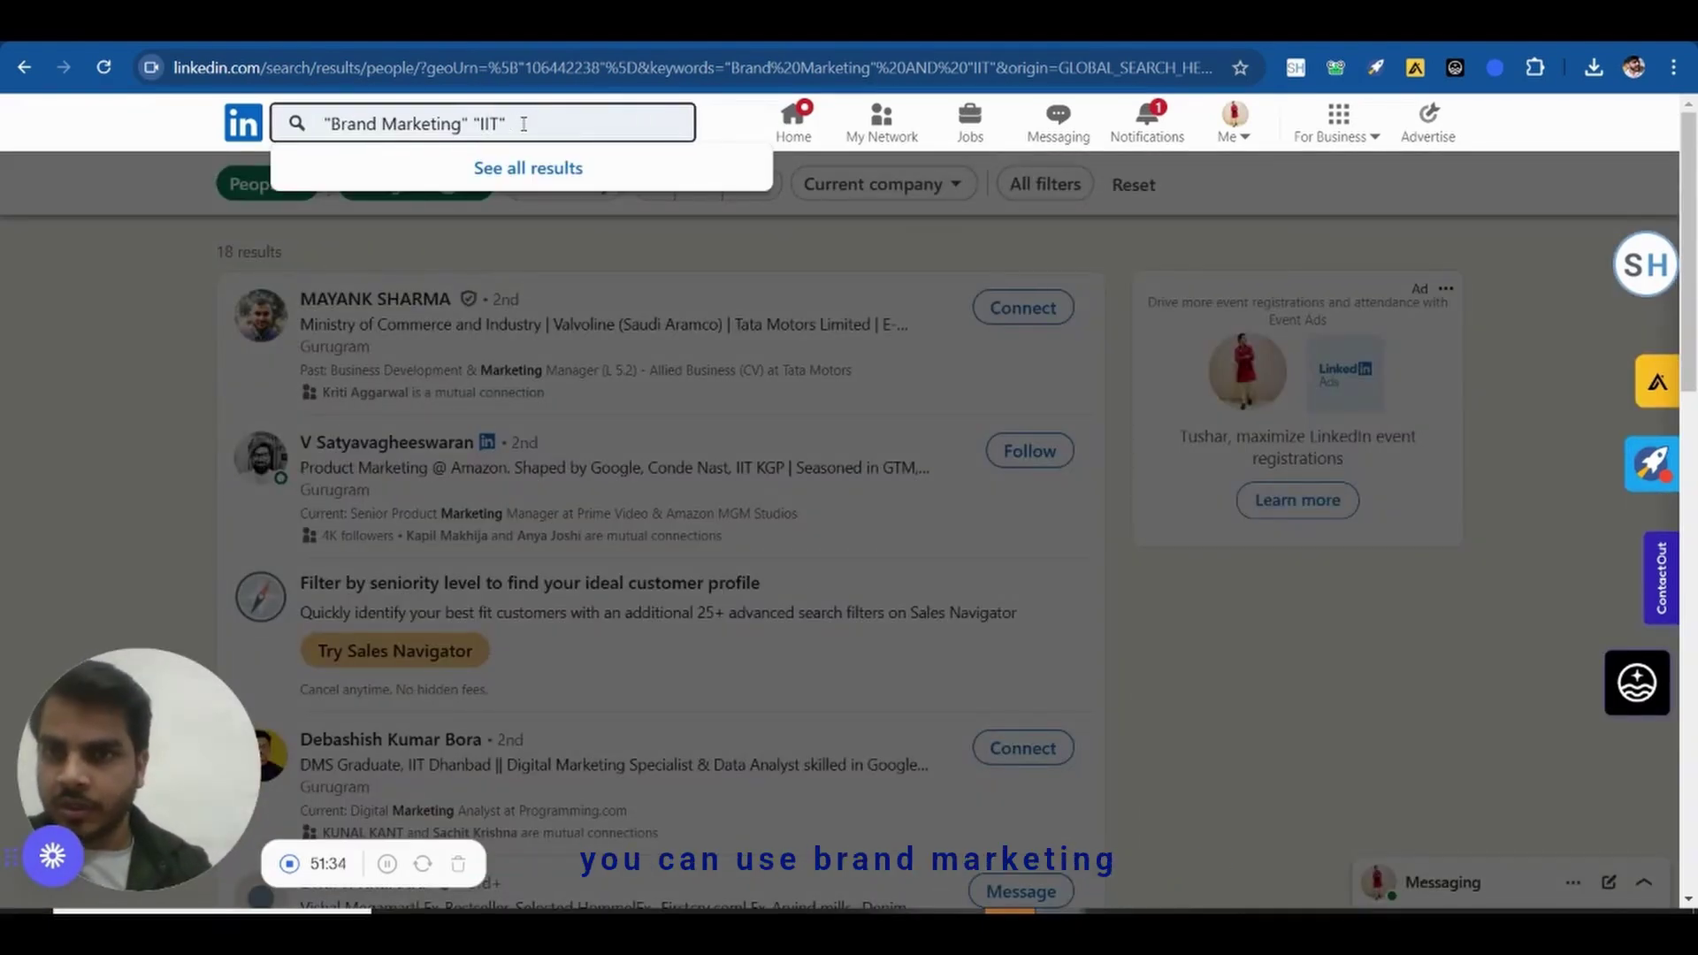
{"action": "type", "text": "AND "}
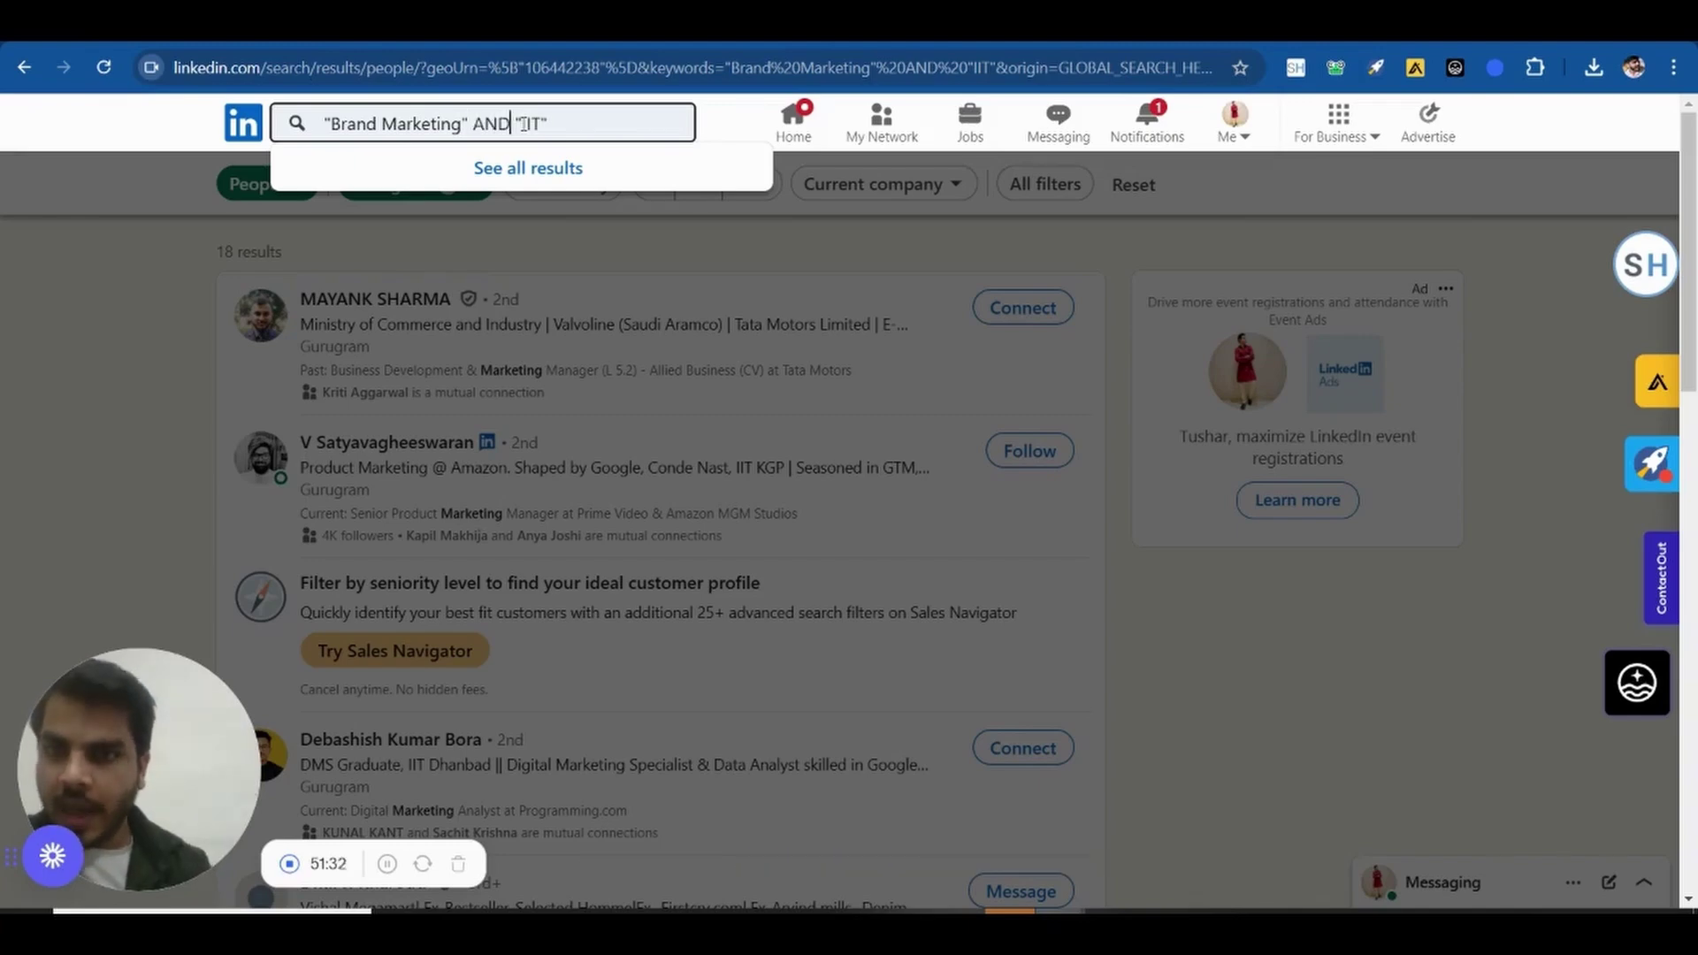
{"action": "type", "text": "("}
{"action": "key", "text": "End"}
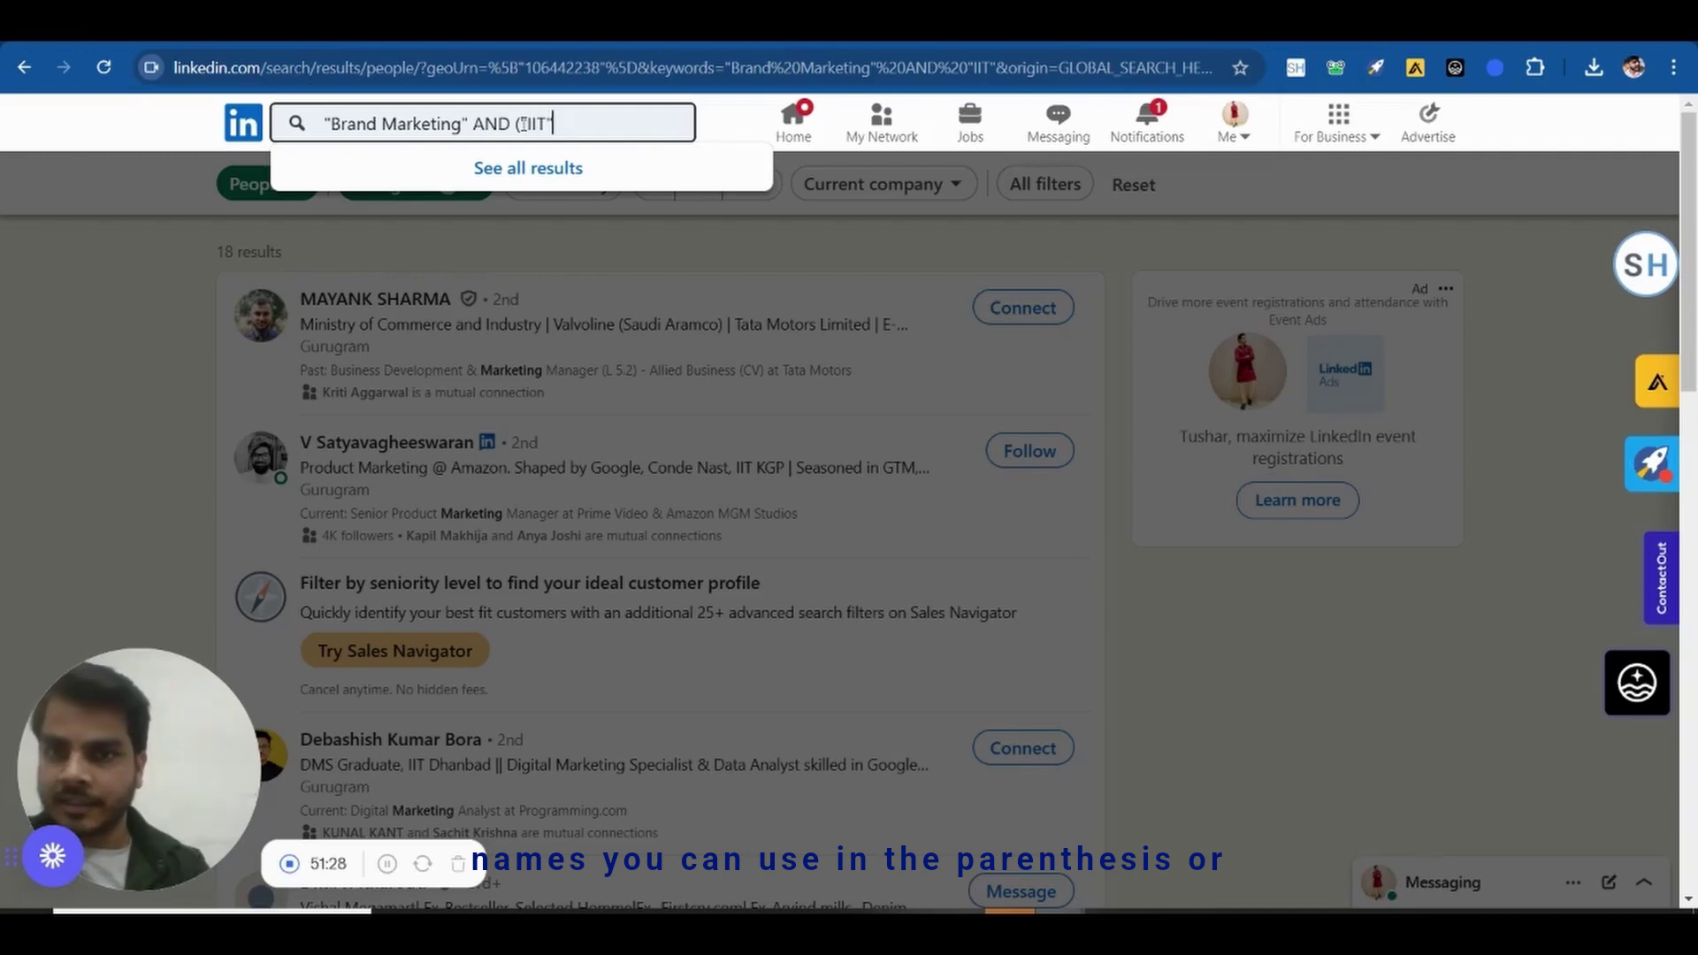
{"action": "type", "text": "OR"}
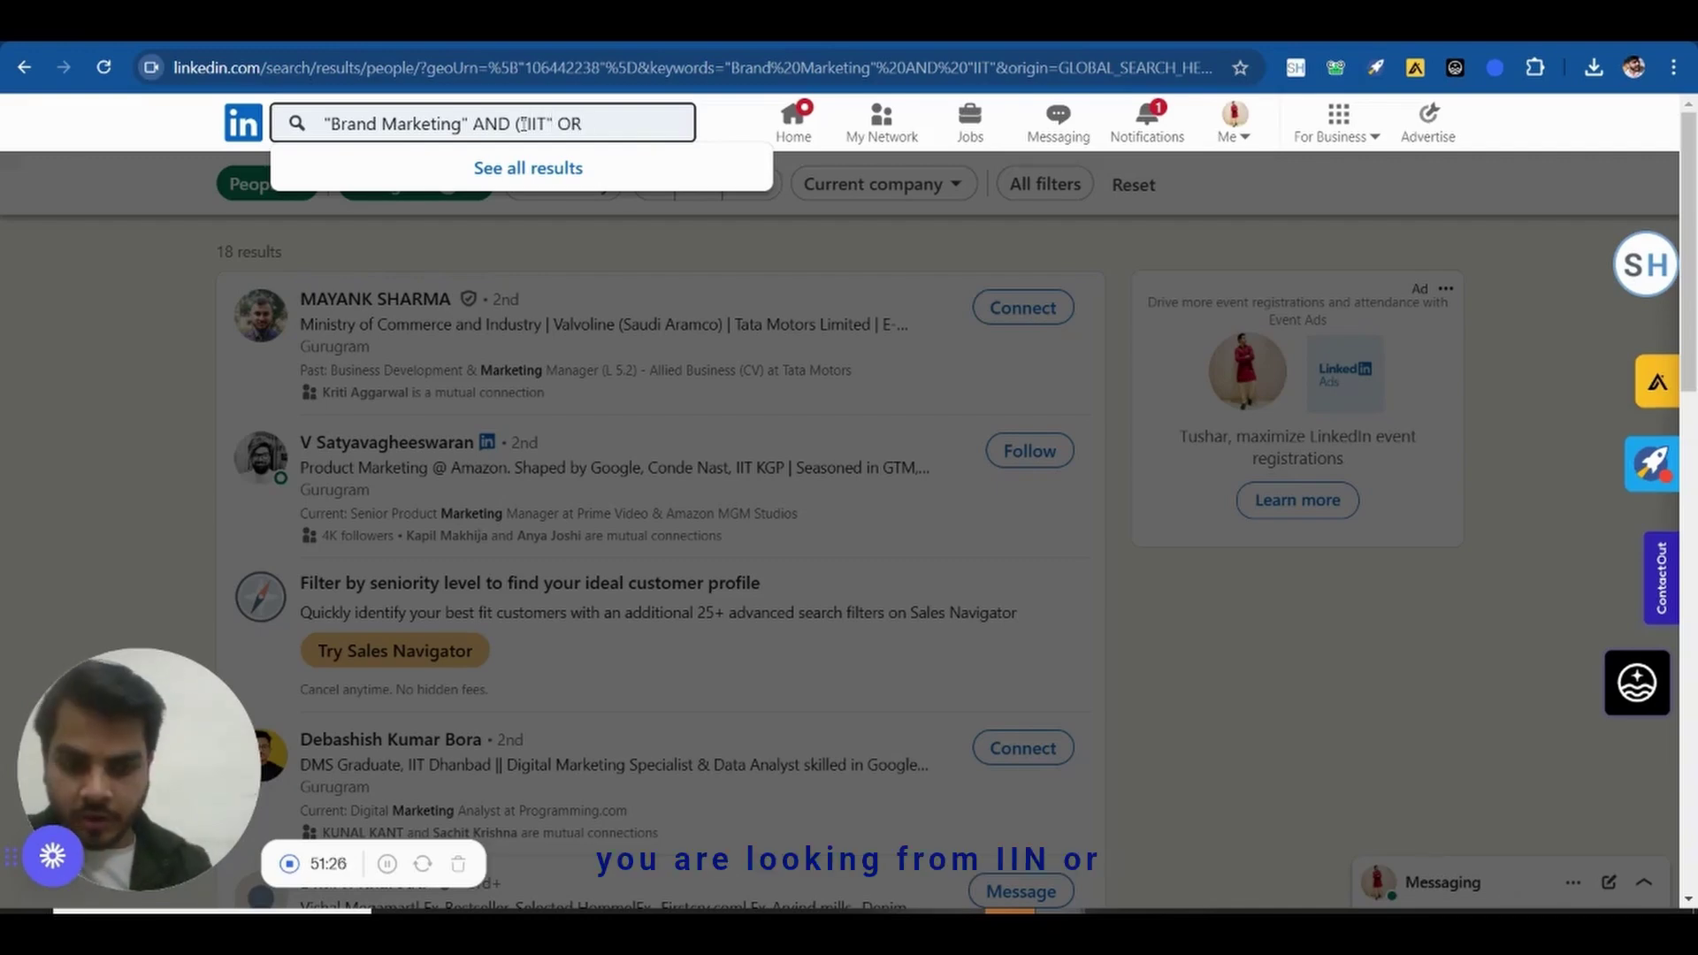
{"action": "type", "text": " \"IIM\" "}
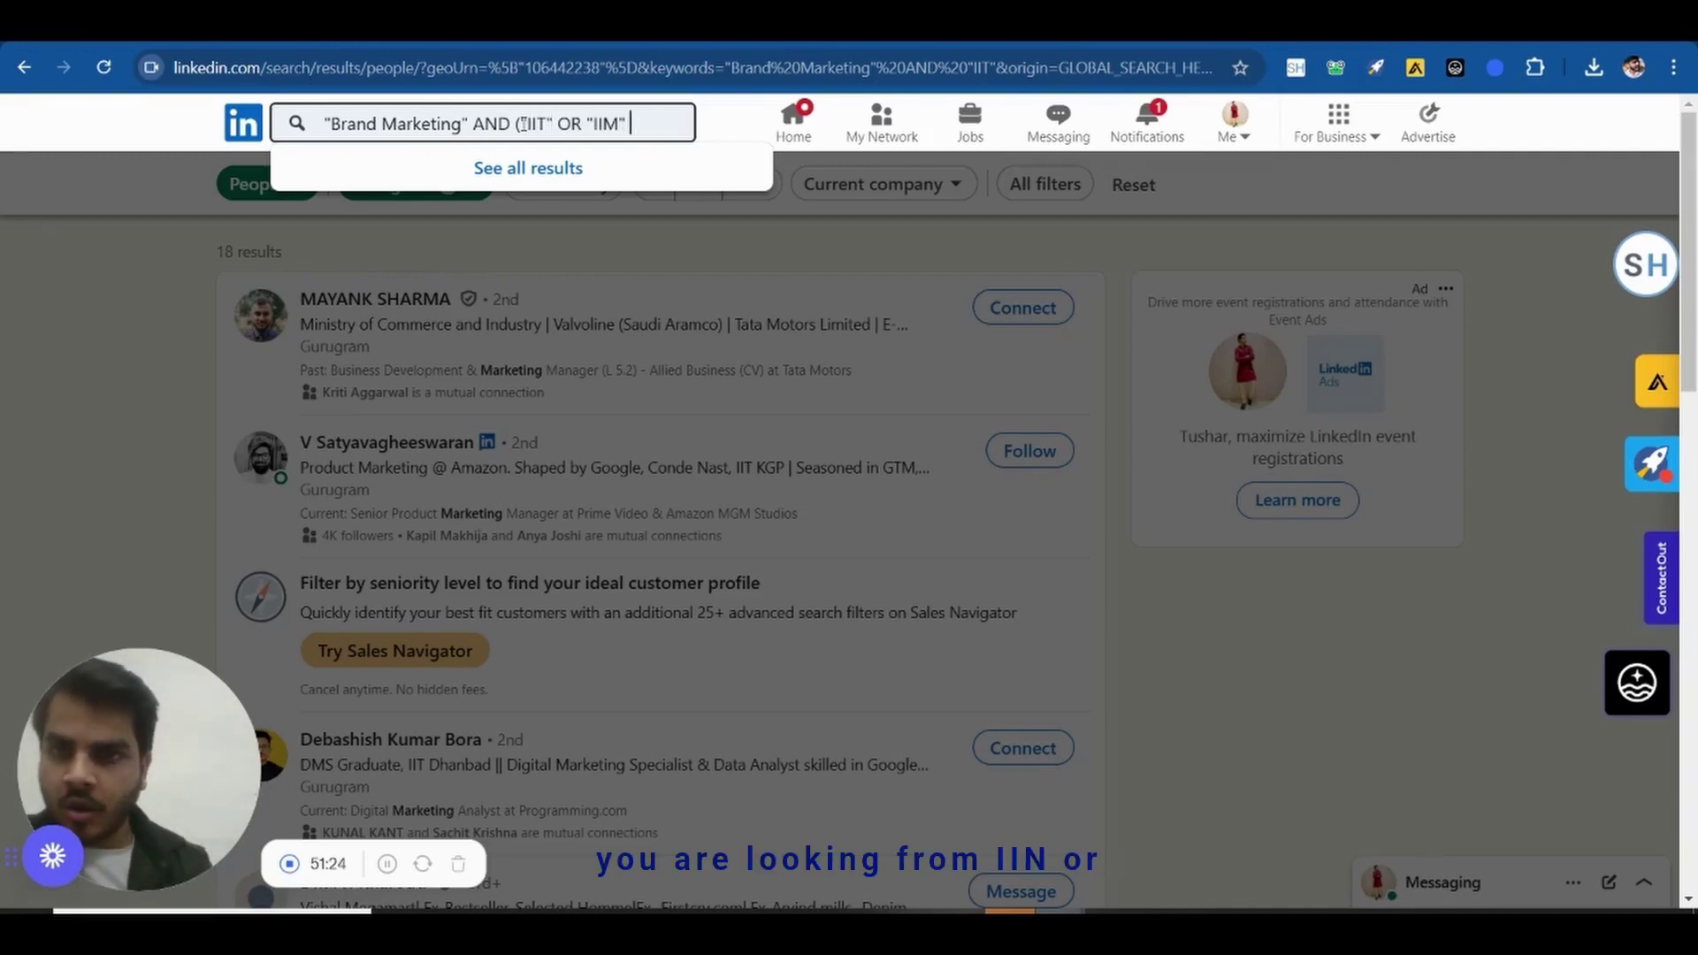
{"action": "type", "text": "OR \""}
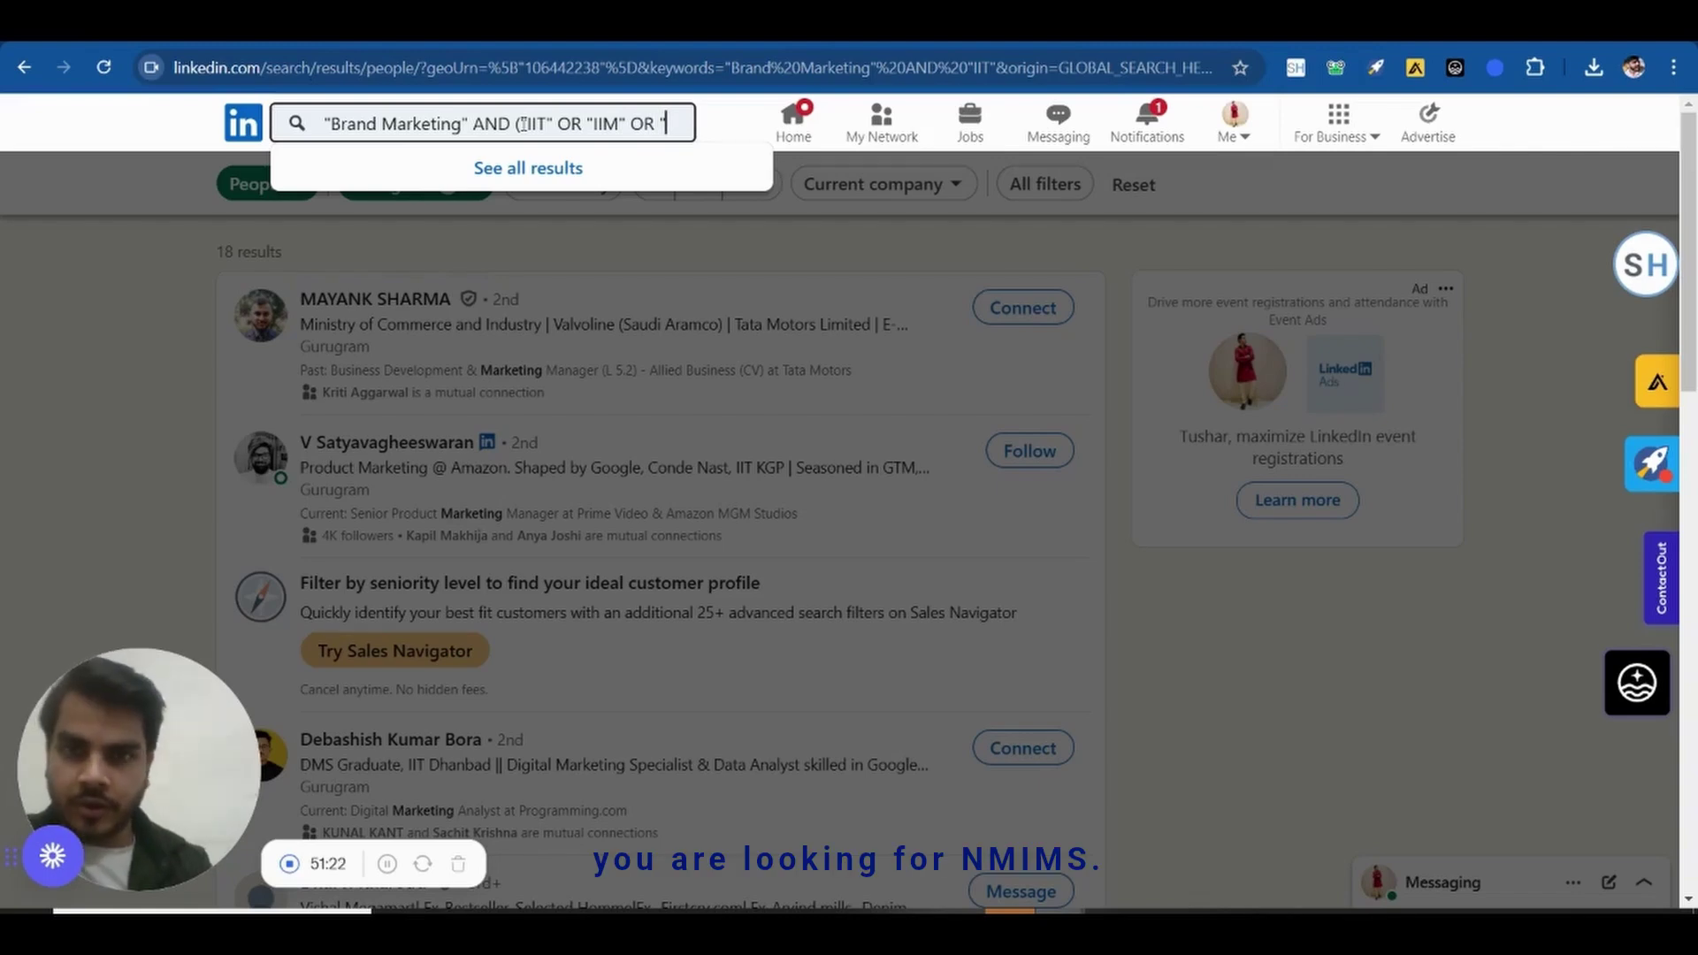
{"action": "type", "text": "NMIMS\""}
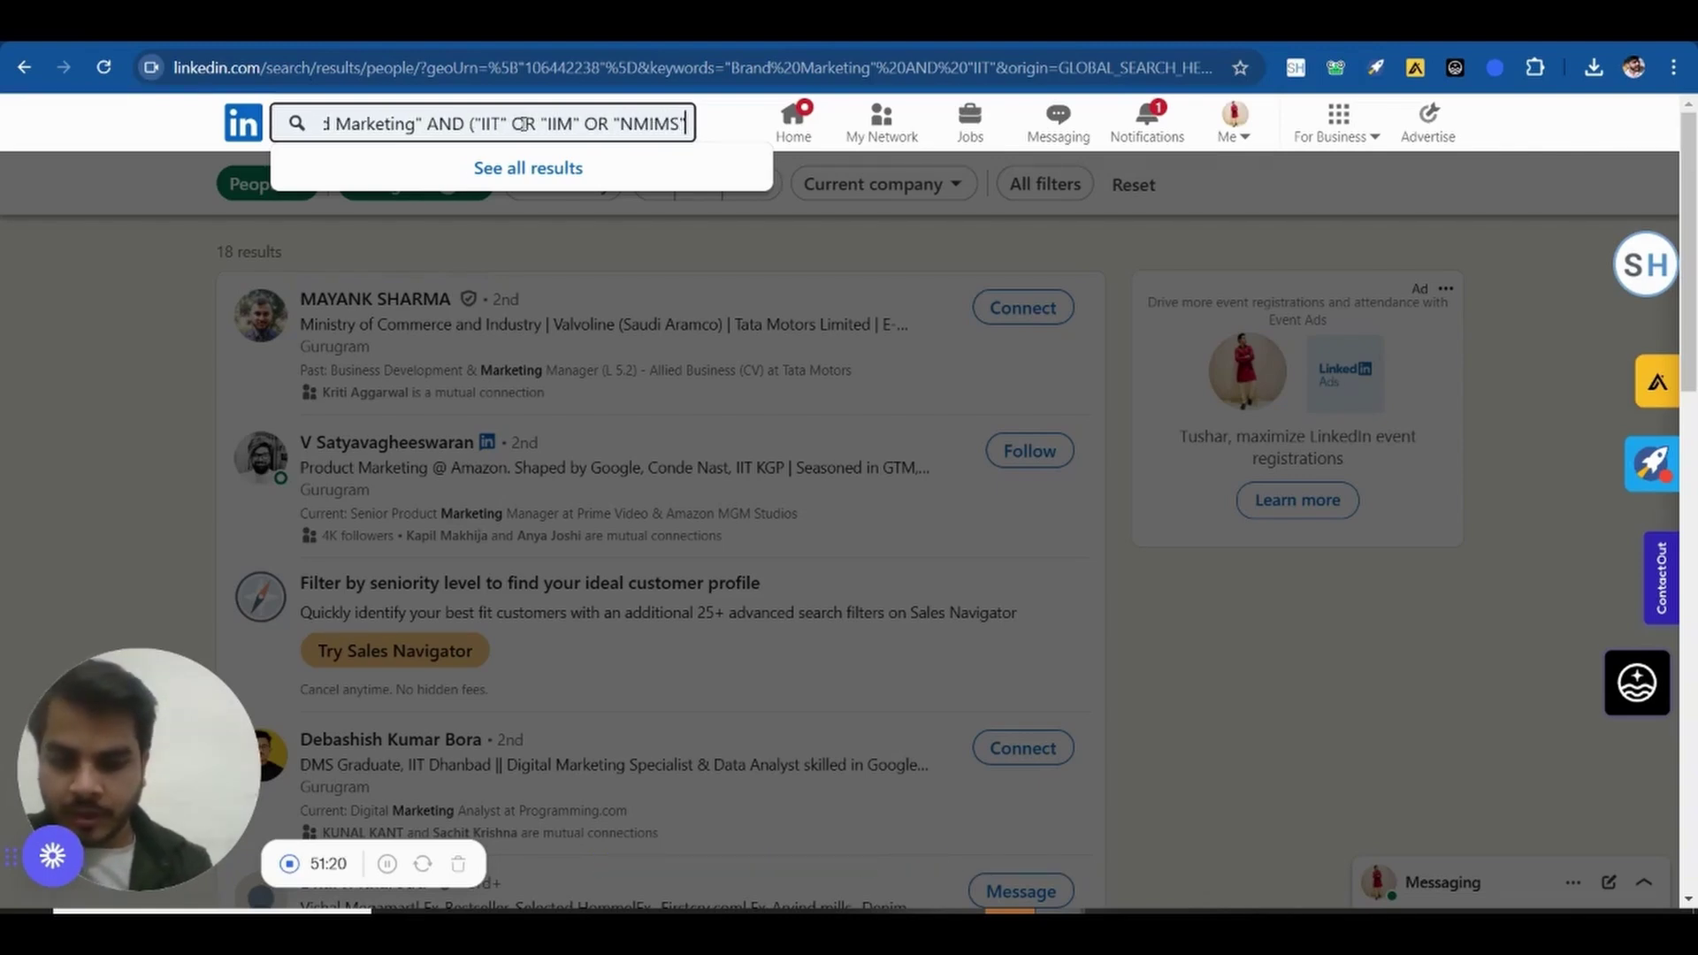
{"action": "type", "text": ")"}
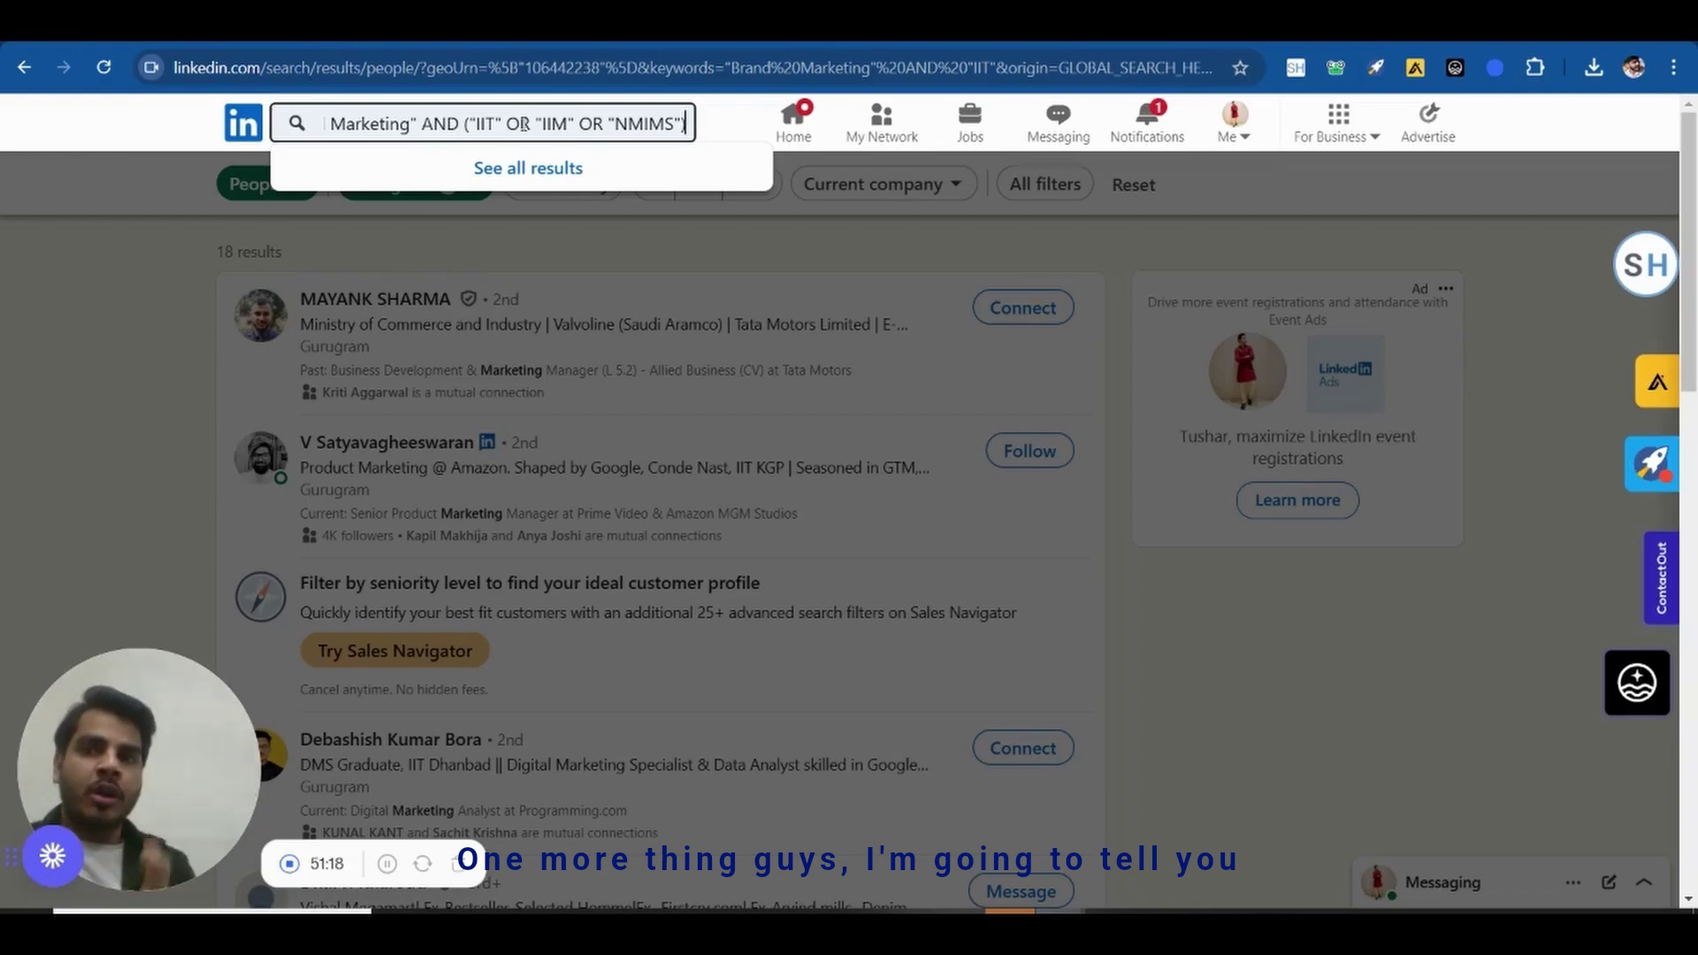
{"action": "key", "text": "Home"}
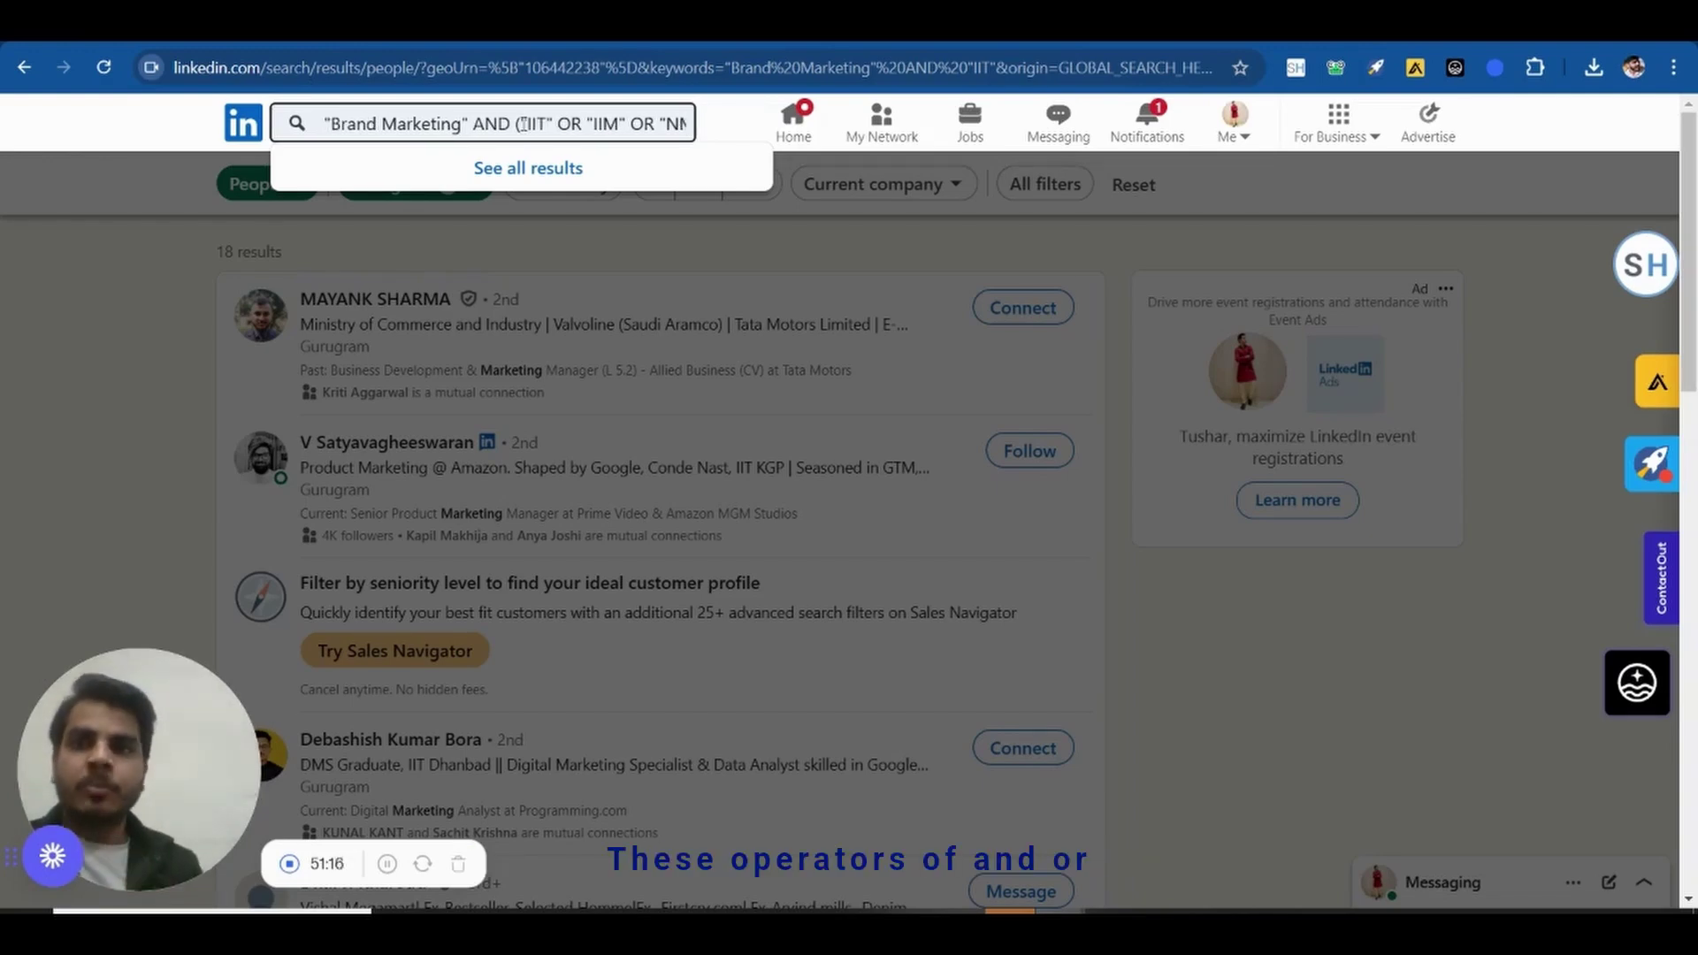
Review the AND and OR examples in the Boolean notes down to the five-operator limit
{"action": "key", "text": "ctrl+Tab"}
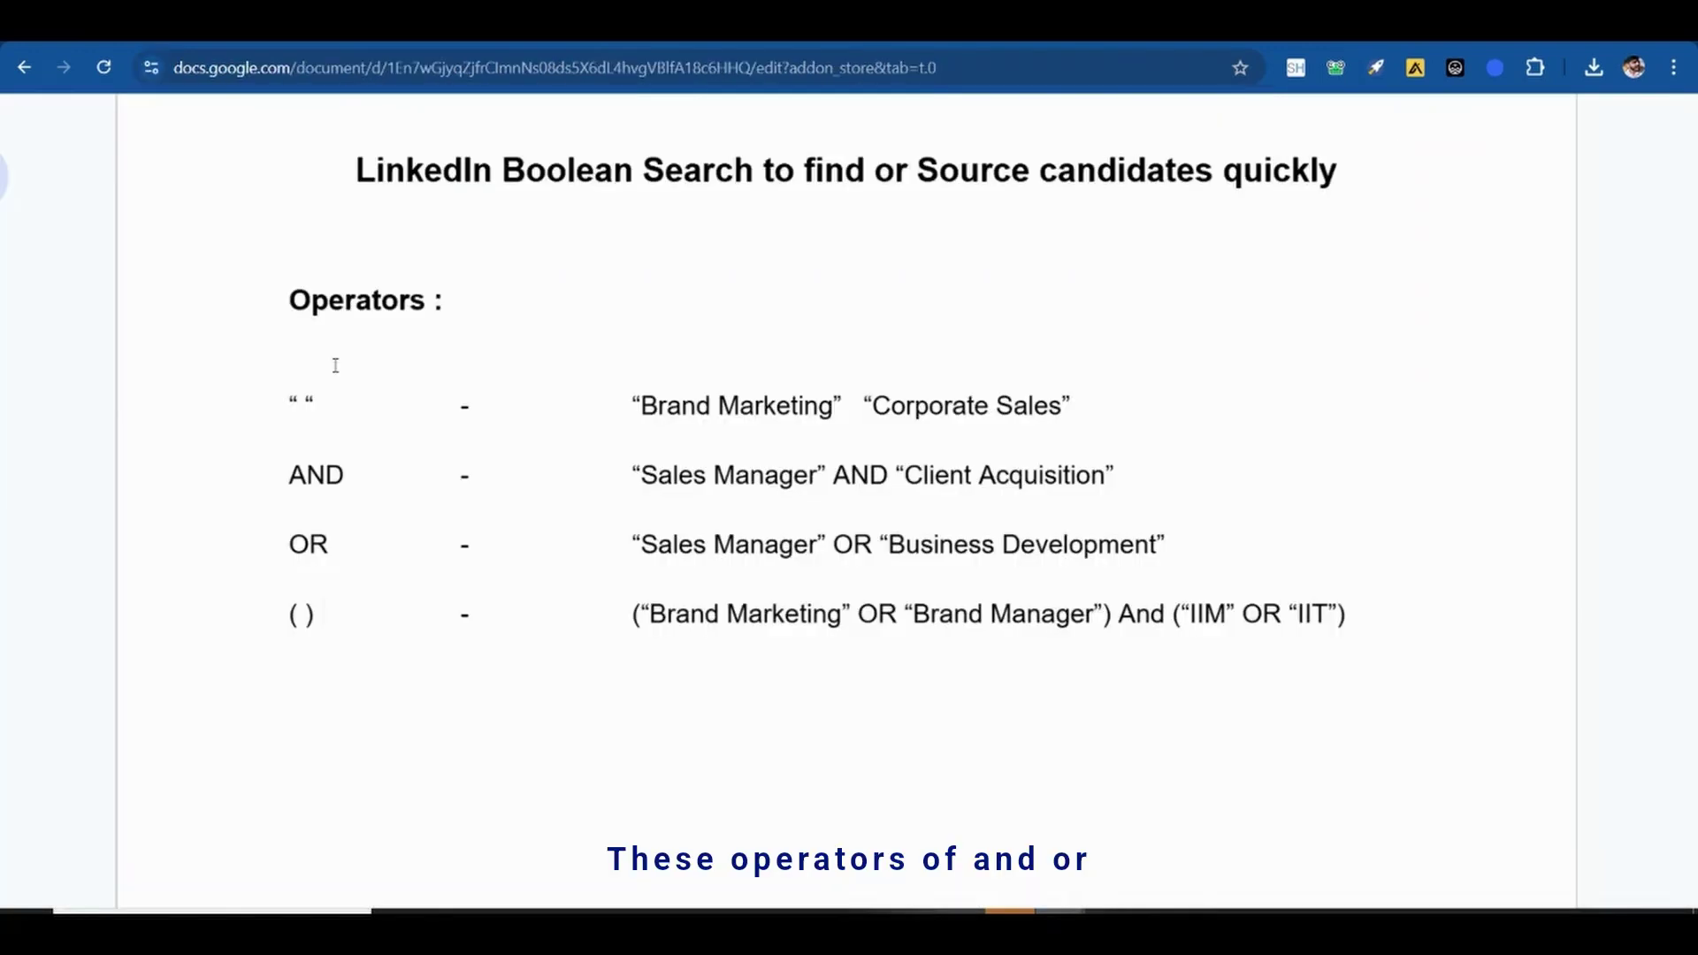
{"action": "left_click_drag", "start_coordinate": [292, 478], "coordinate": [342, 541]}
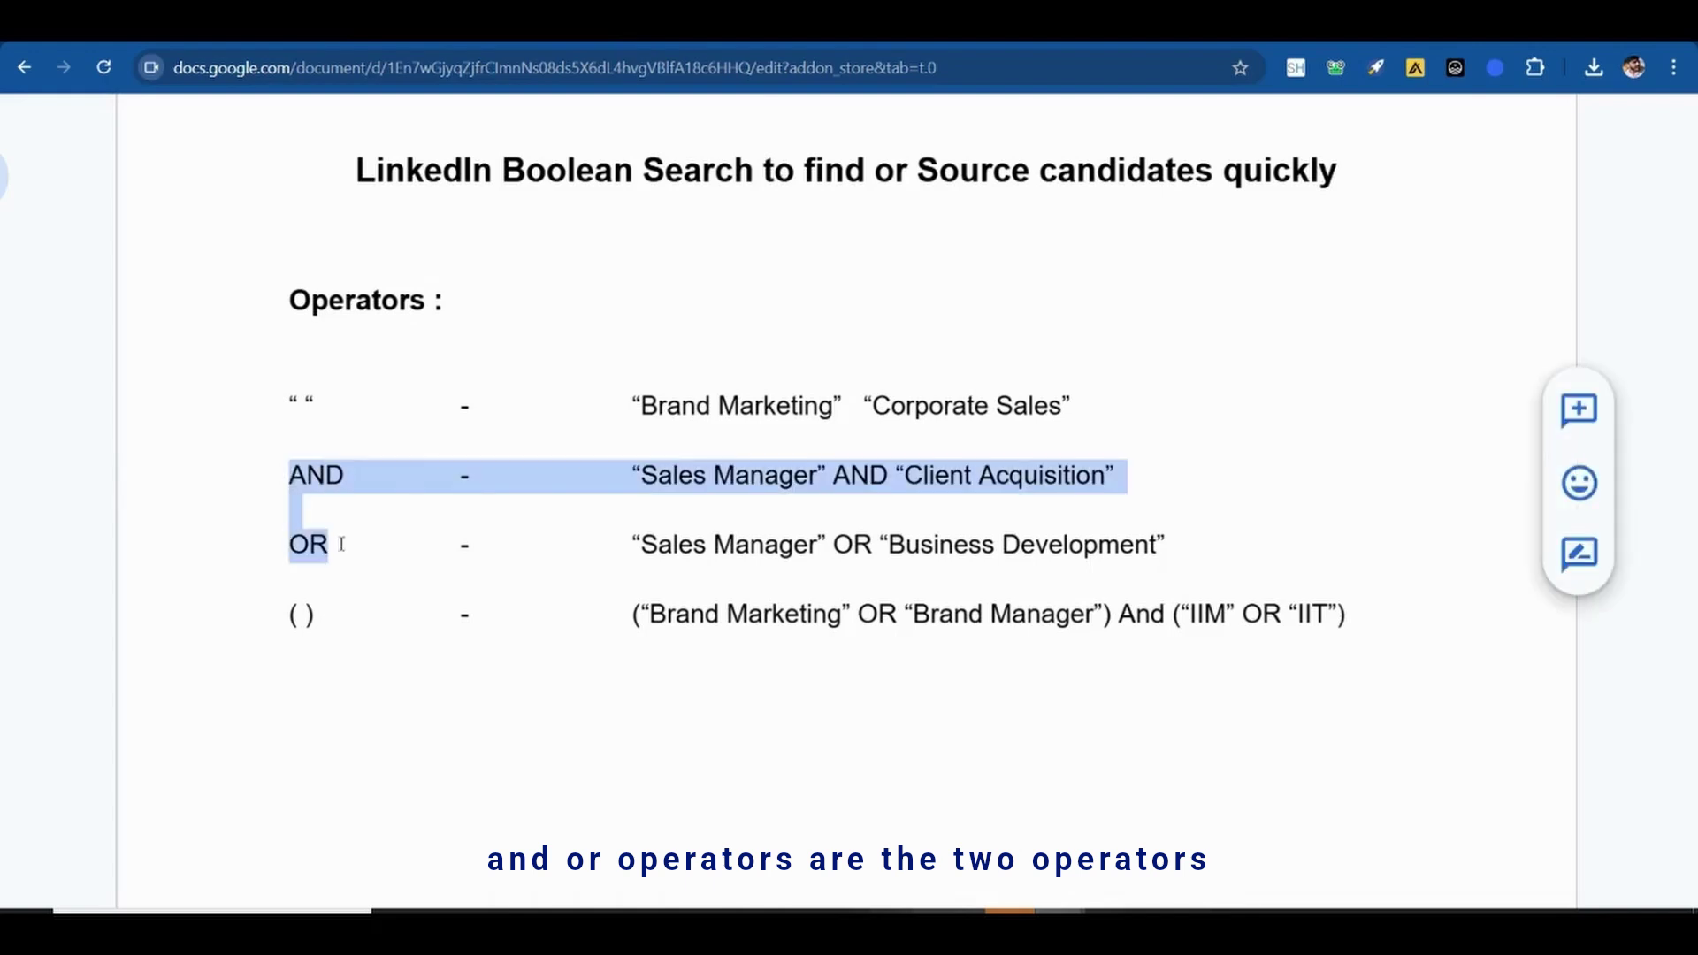
{"action": "left_click", "coordinate": [341, 544]}
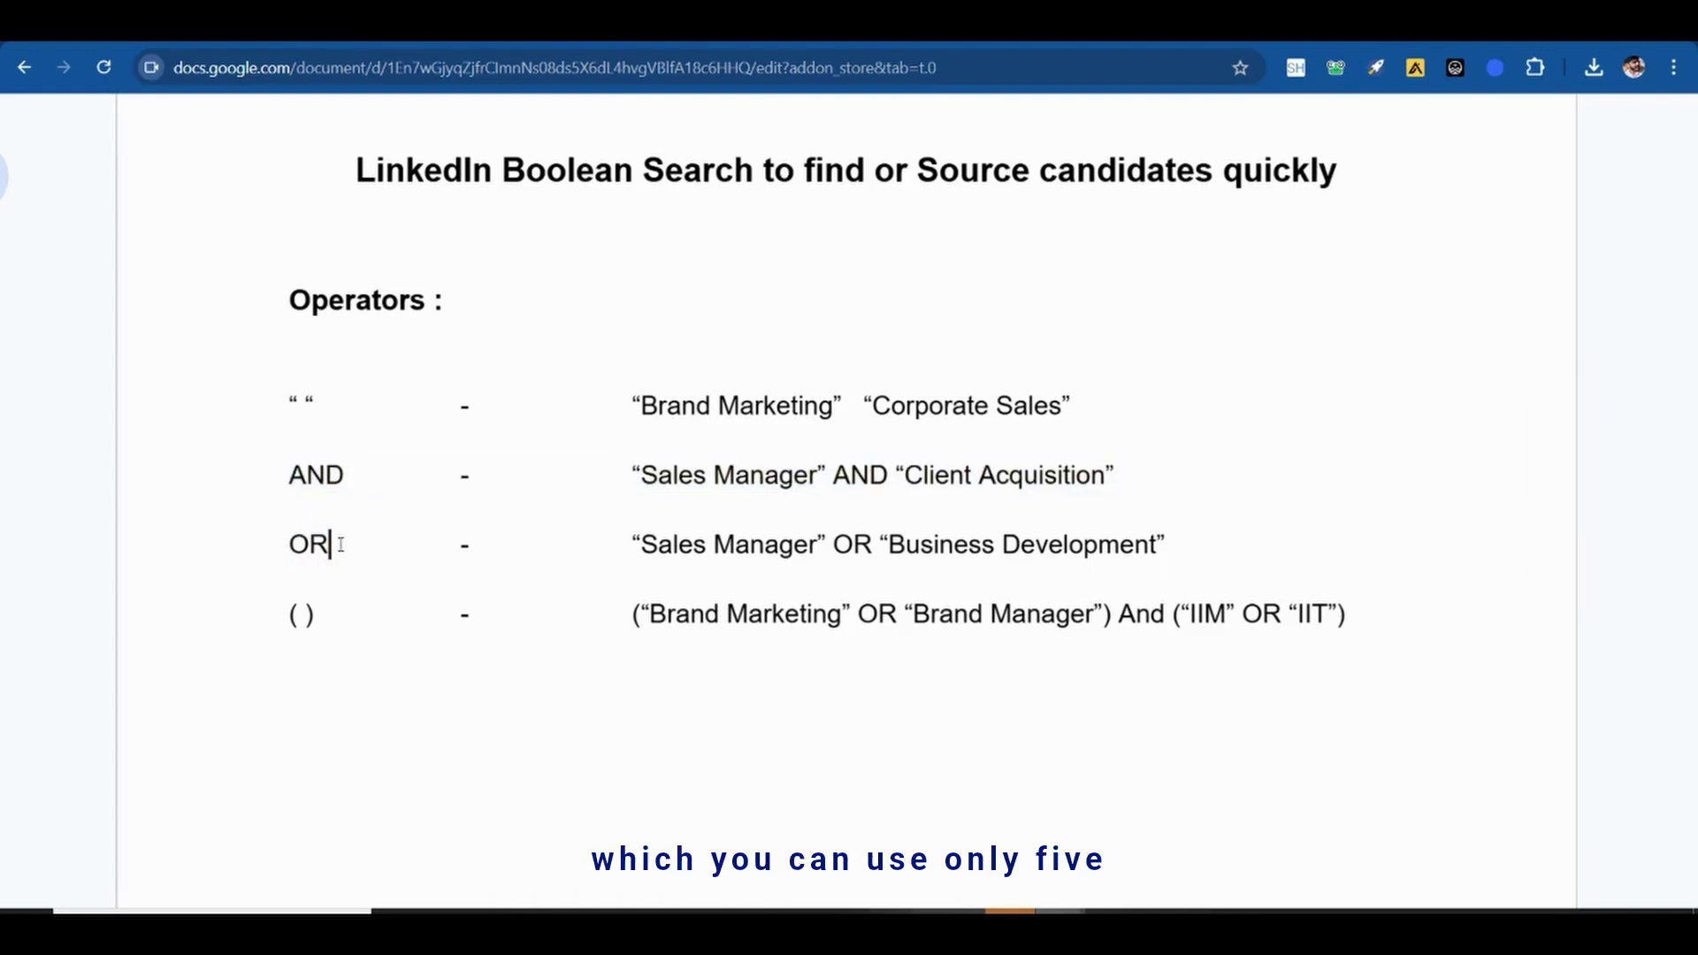
{"action": "scroll", "coordinate": [341, 543], "scroll_direction": "down", "scroll_amount": 1}
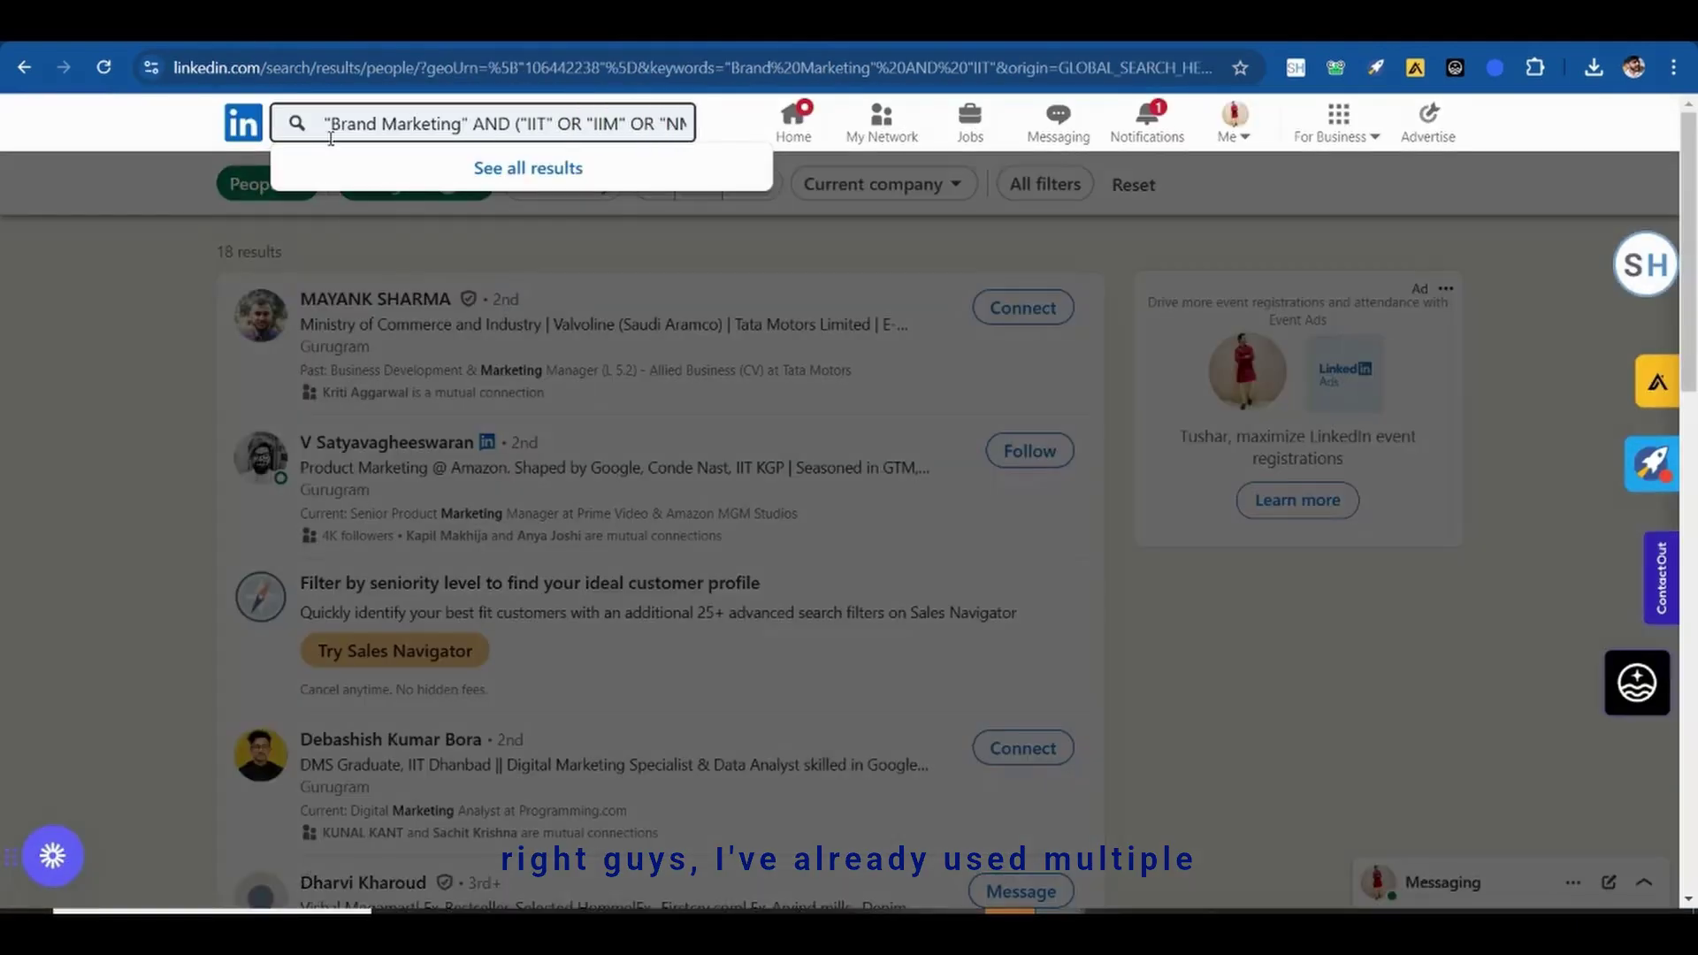
Complete the query with its closing quote and parenthesis and run it, getting 54 results
{"action": "type", "text": "\")"}
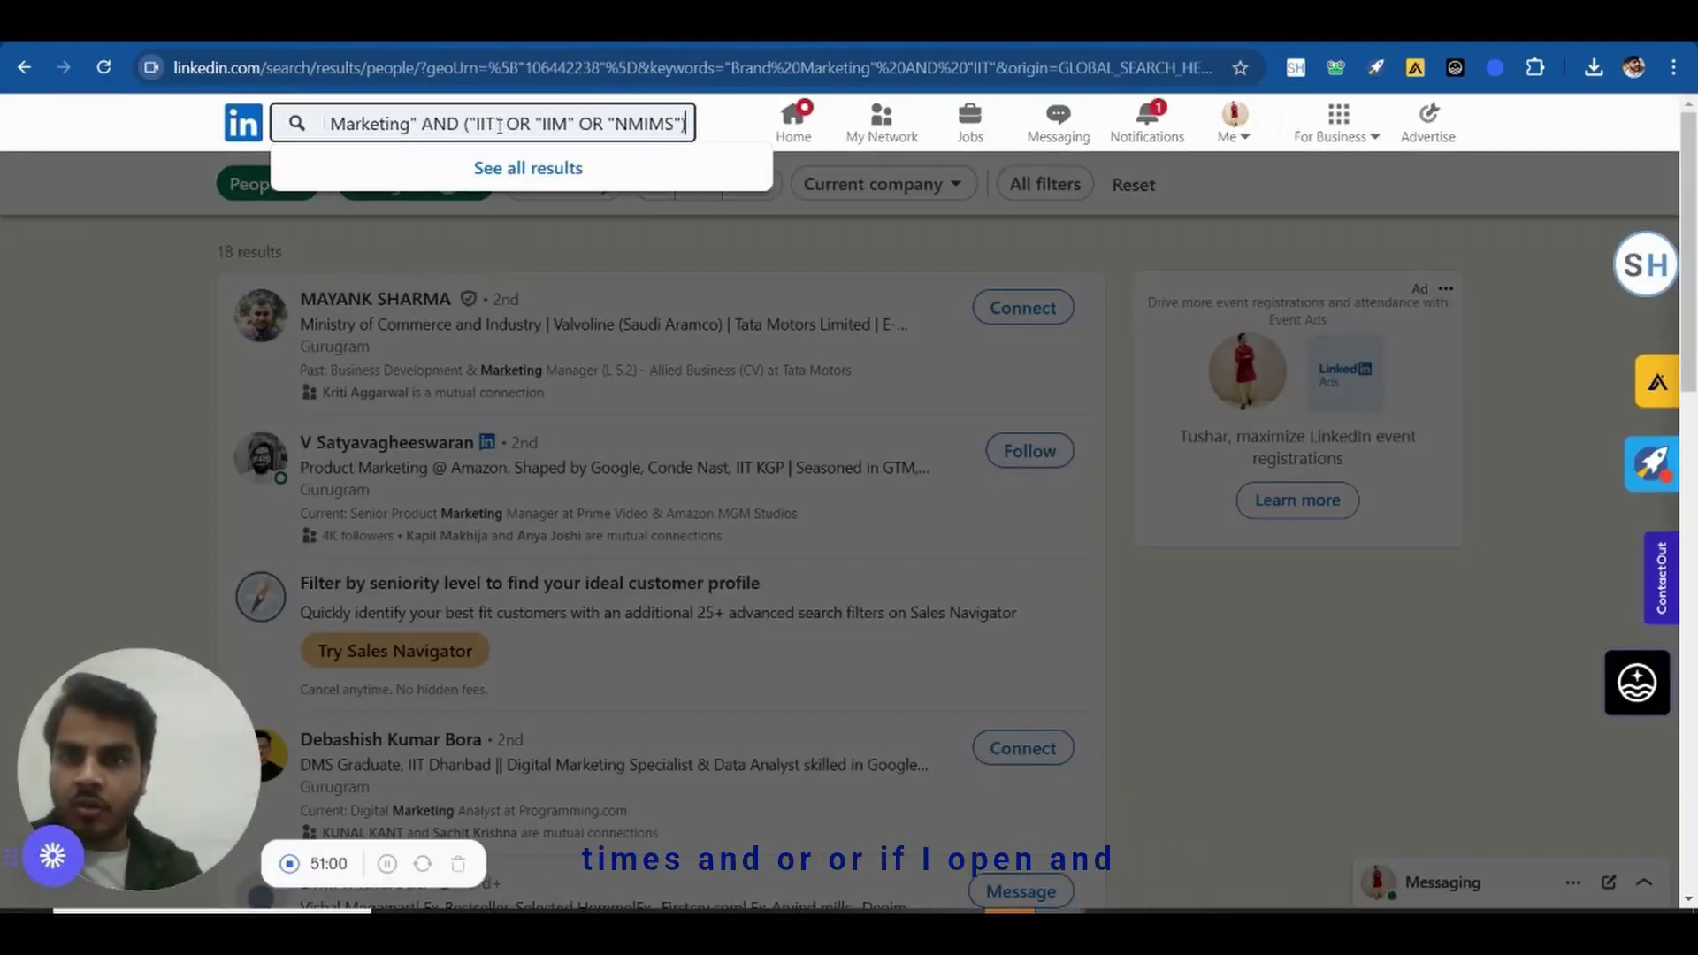
{"action": "key", "text": "Return"}
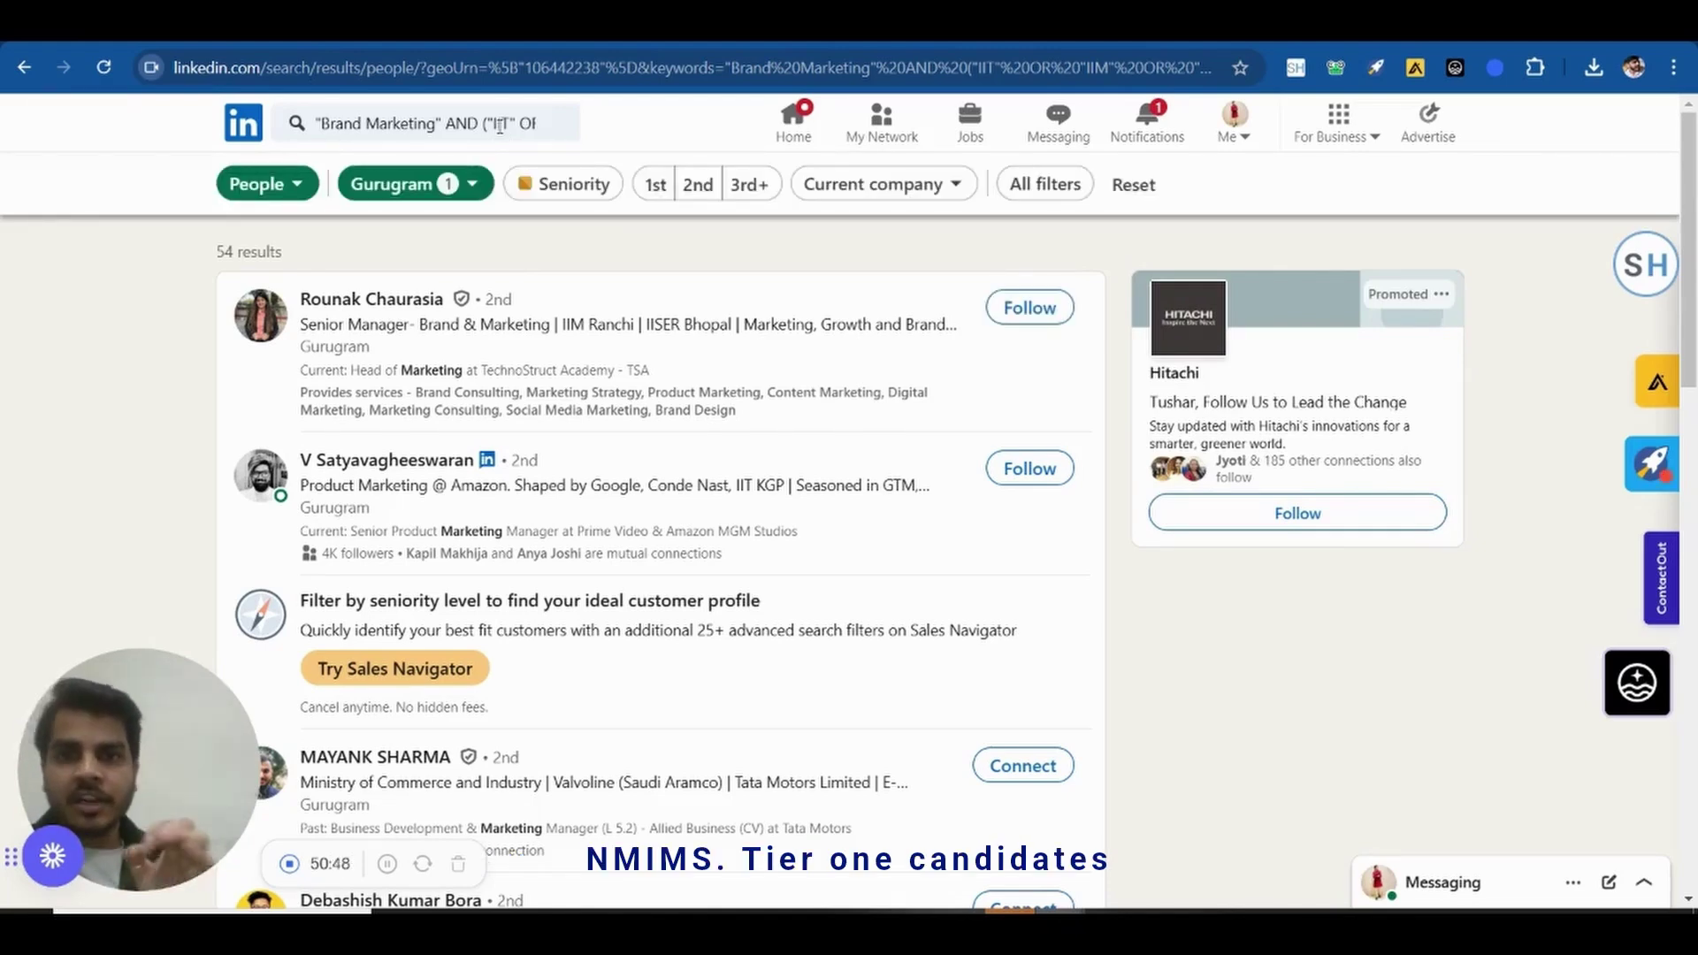
{"action": "scroll", "coordinate": [729, 374], "scroll_direction": "down", "scroll_amount": 3}
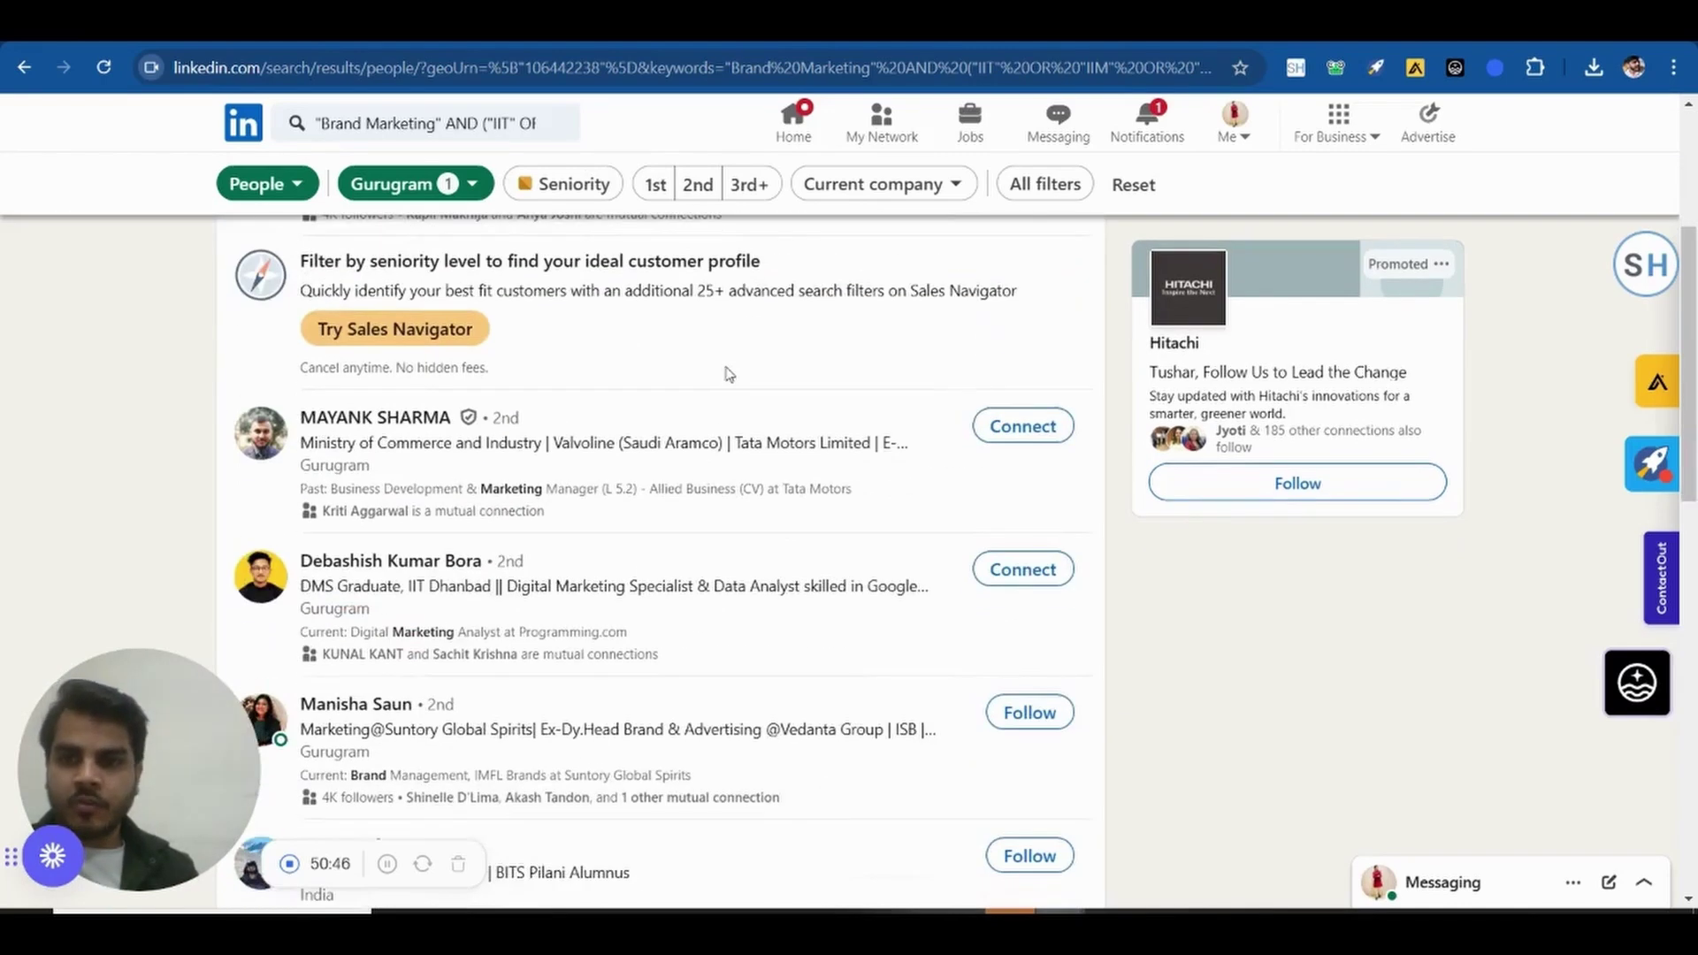
{"action": "scroll", "coordinate": [729, 374], "scroll_direction": "down", "scroll_amount": 3}
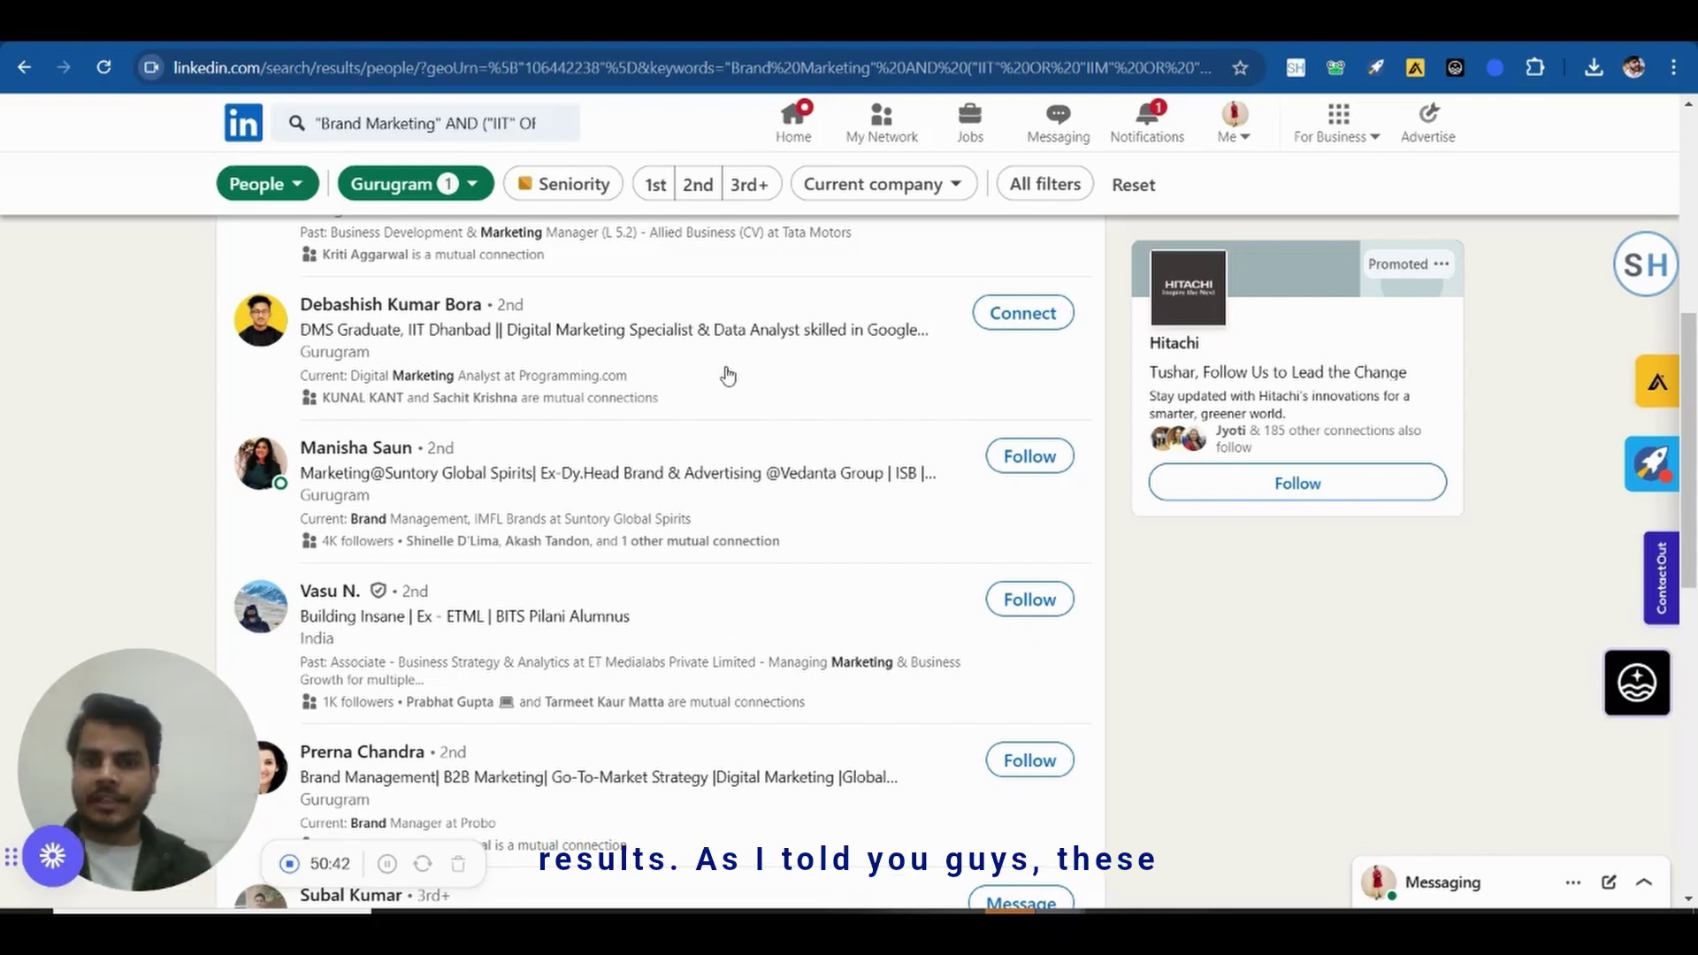
{"action": "scroll", "coordinate": [728, 376], "scroll_direction": "down", "scroll_amount": 3}
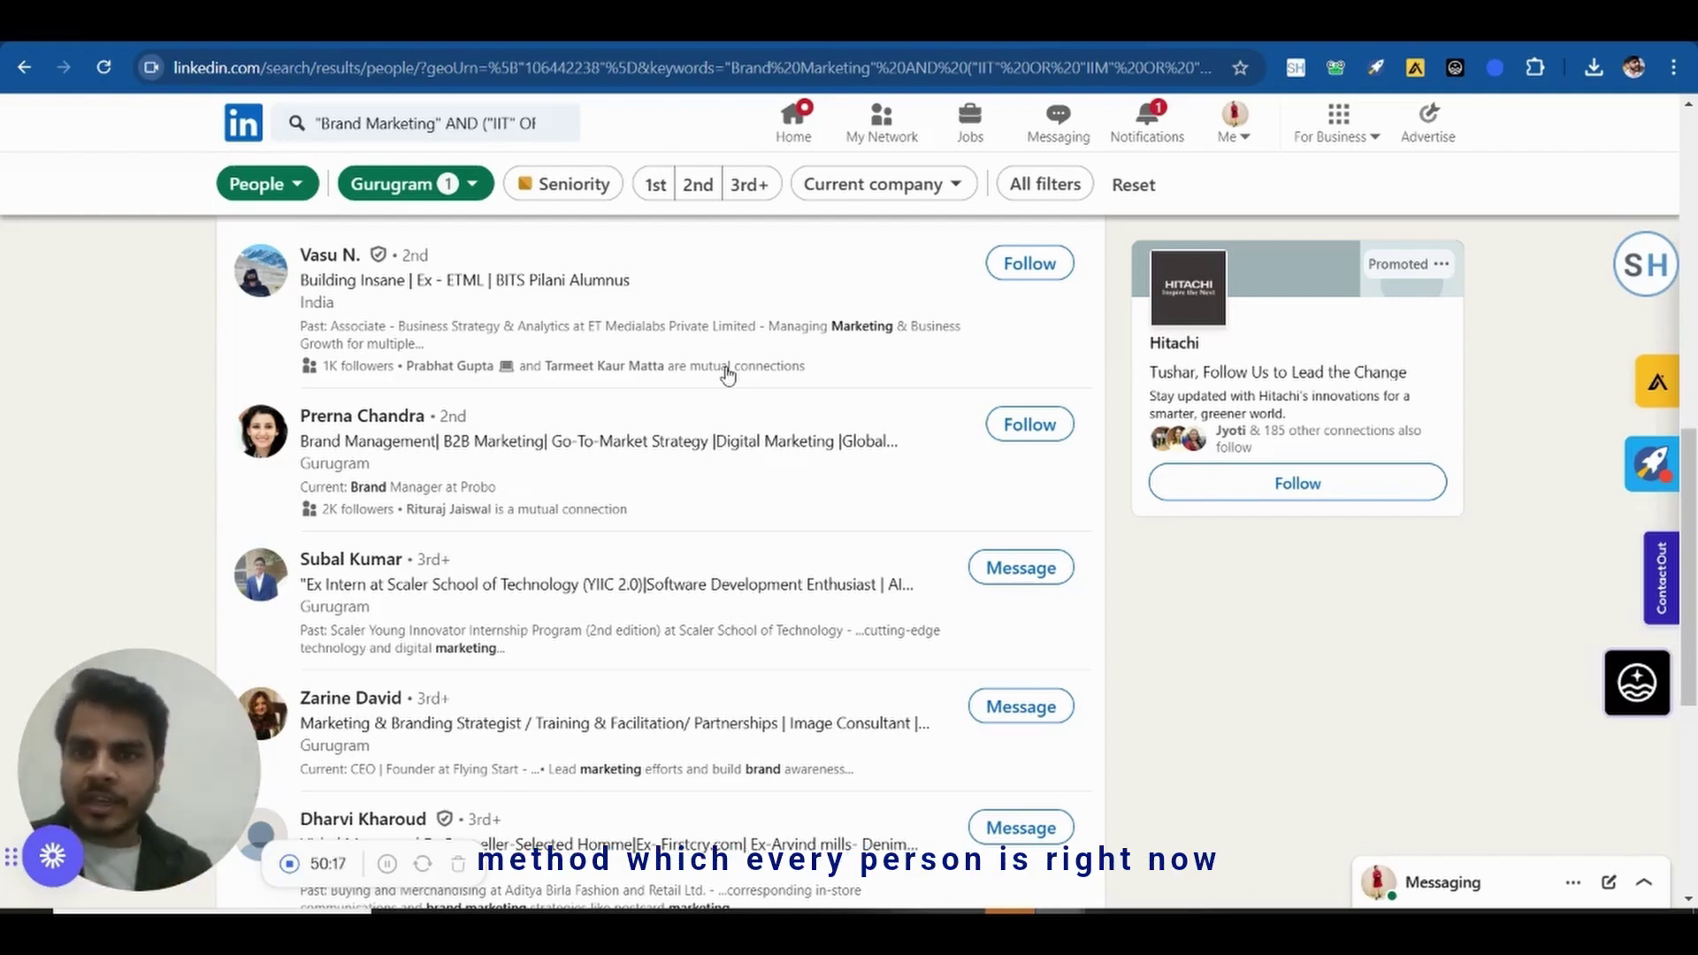
{"action": "scroll", "coordinate": [727, 375], "scroll_direction": "up", "scroll_amount": 5}
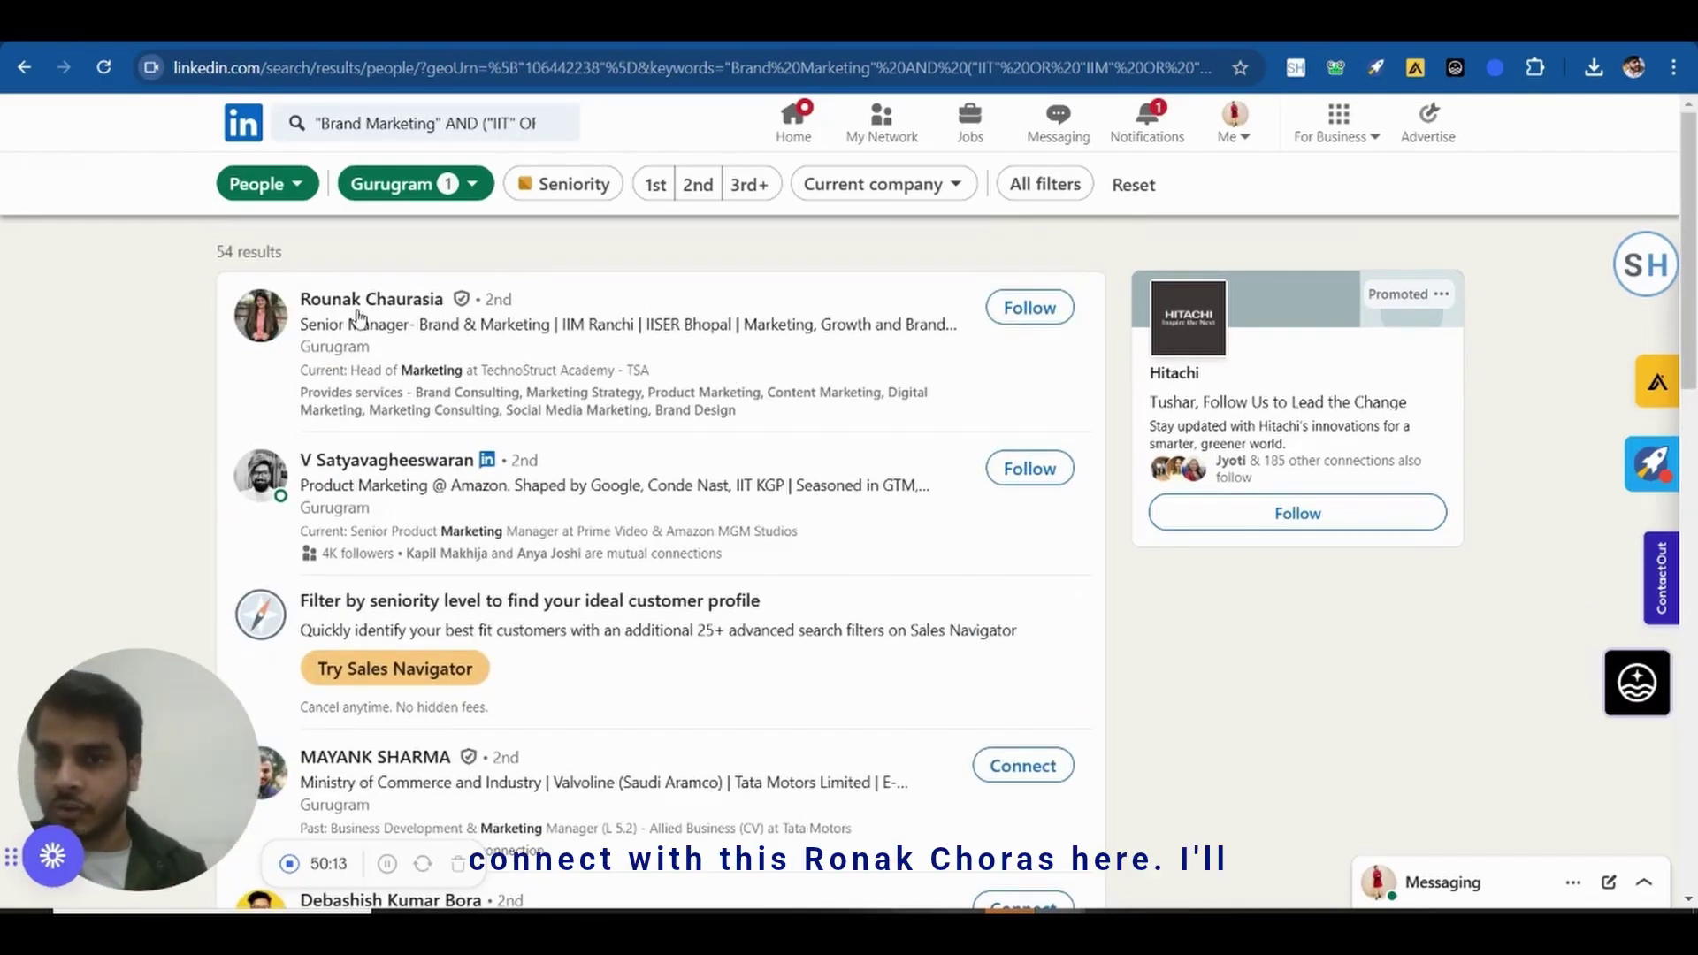
Open the first candidate's profile from the Brand Marketing results in a new tab
{"action": "key", "text": "ctrl+plus"}
{"action": "key", "text": "ctrl+plus"}
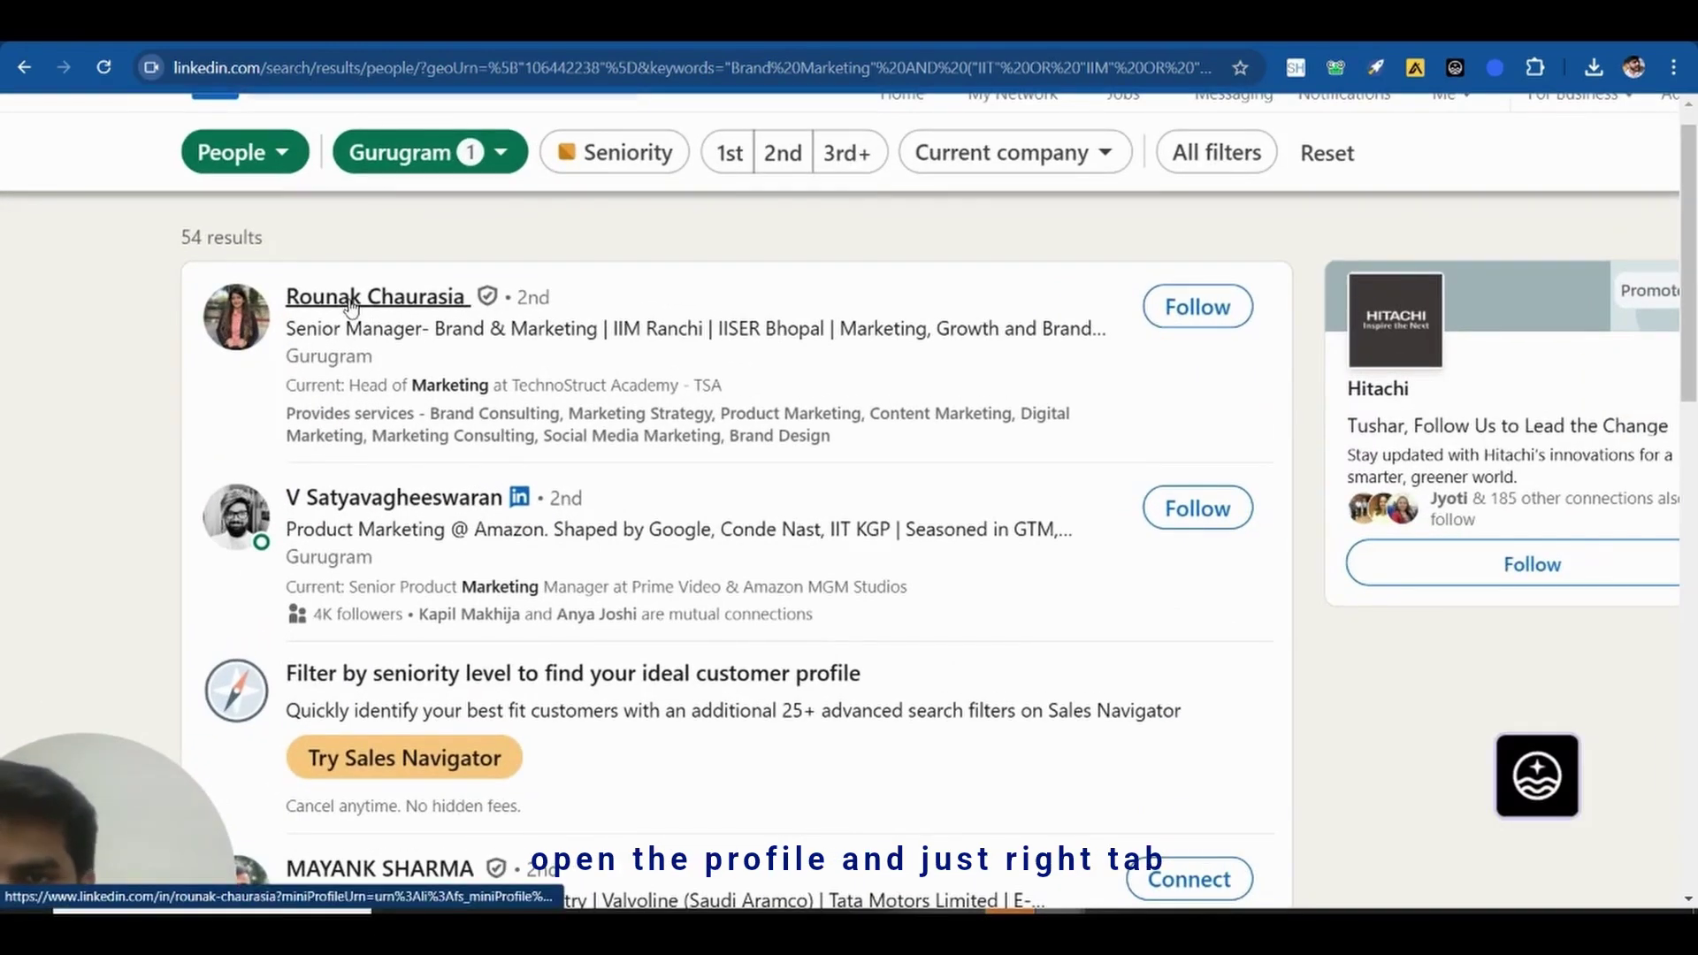
{"action": "right_click", "coordinate": [352, 305]}
{"action": "left_click", "coordinate": [428, 330]}
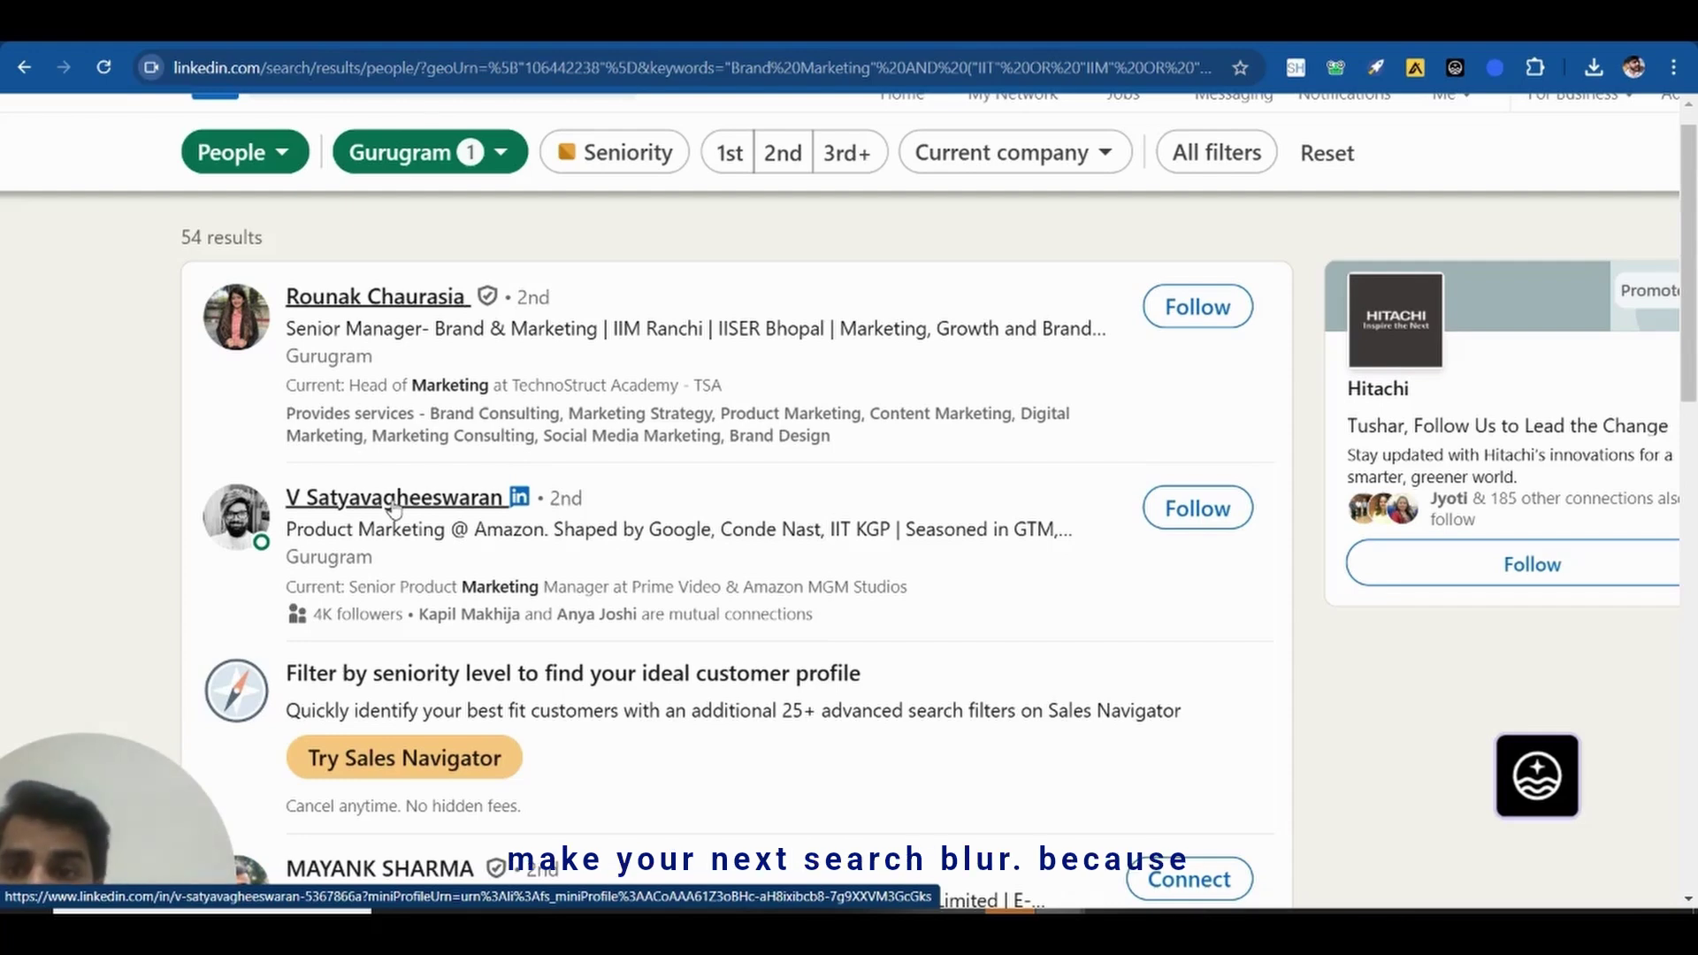
{"action": "key", "text": "ctrl+0"}
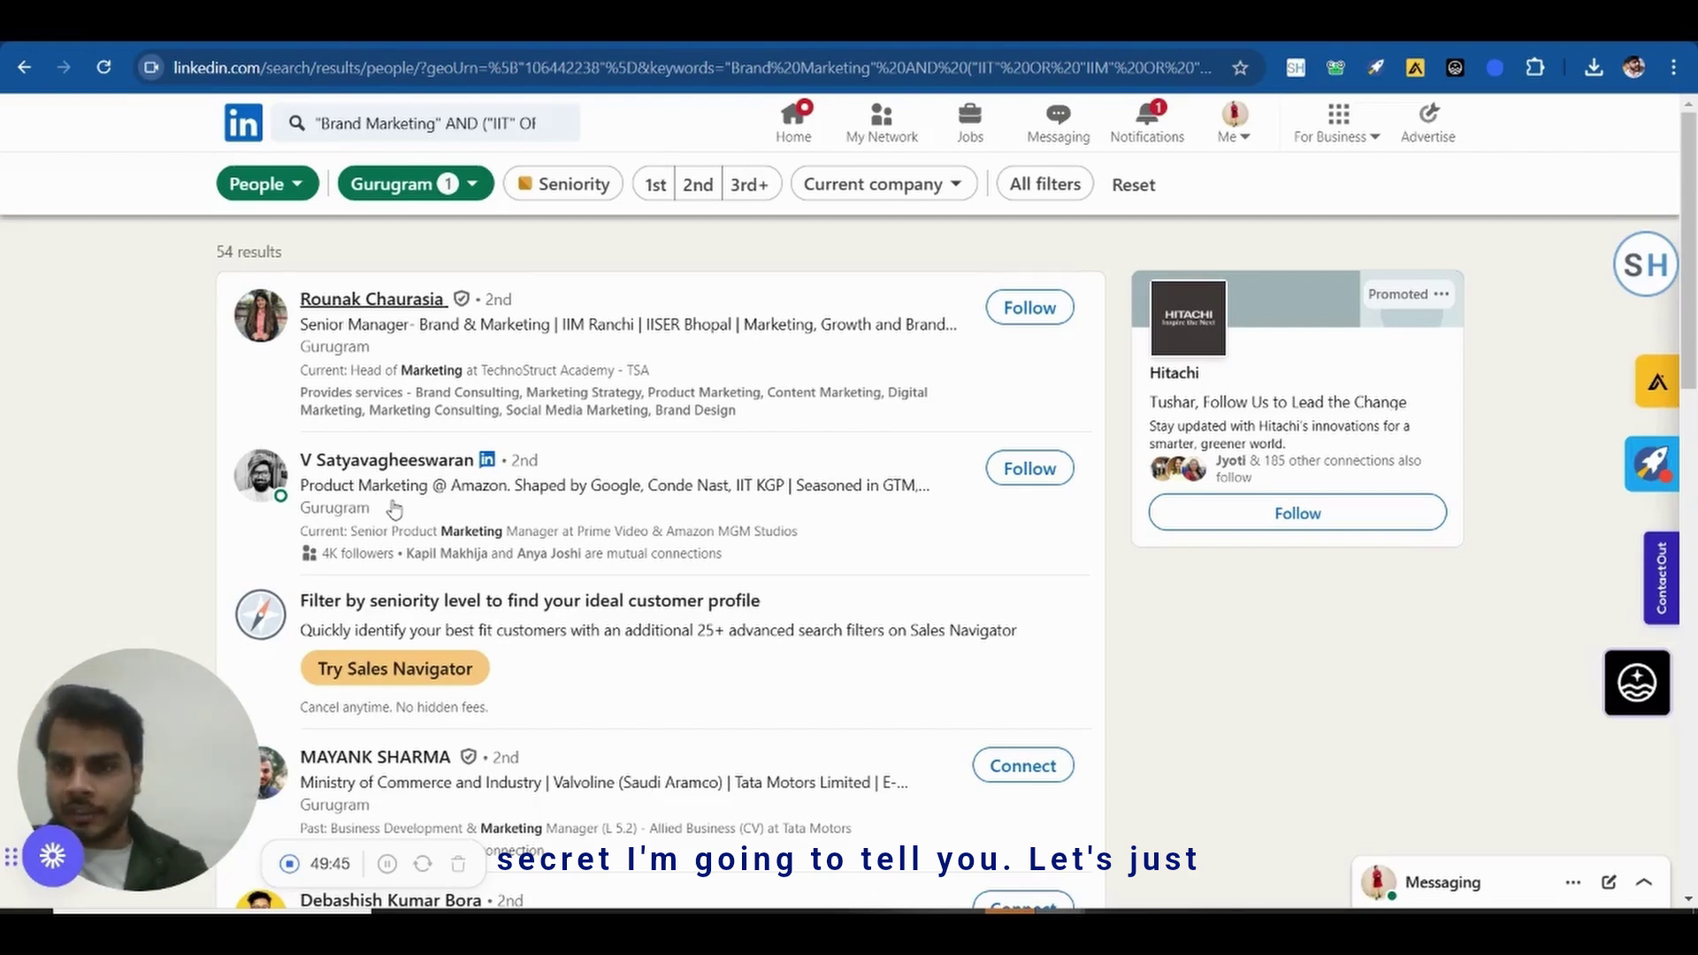
Open three more candidates' profiles in new tabs, then view the first candidate's profile
{"action": "scroll", "coordinate": [381, 504], "scroll_direction": "down", "scroll_amount": 3}
{"action": "right_click", "coordinate": [357, 433]}
{"action": "left_click", "coordinate": [438, 453]}
{"action": "scroll", "coordinate": [337, 411], "scroll_direction": "down", "scroll_amount": 2}
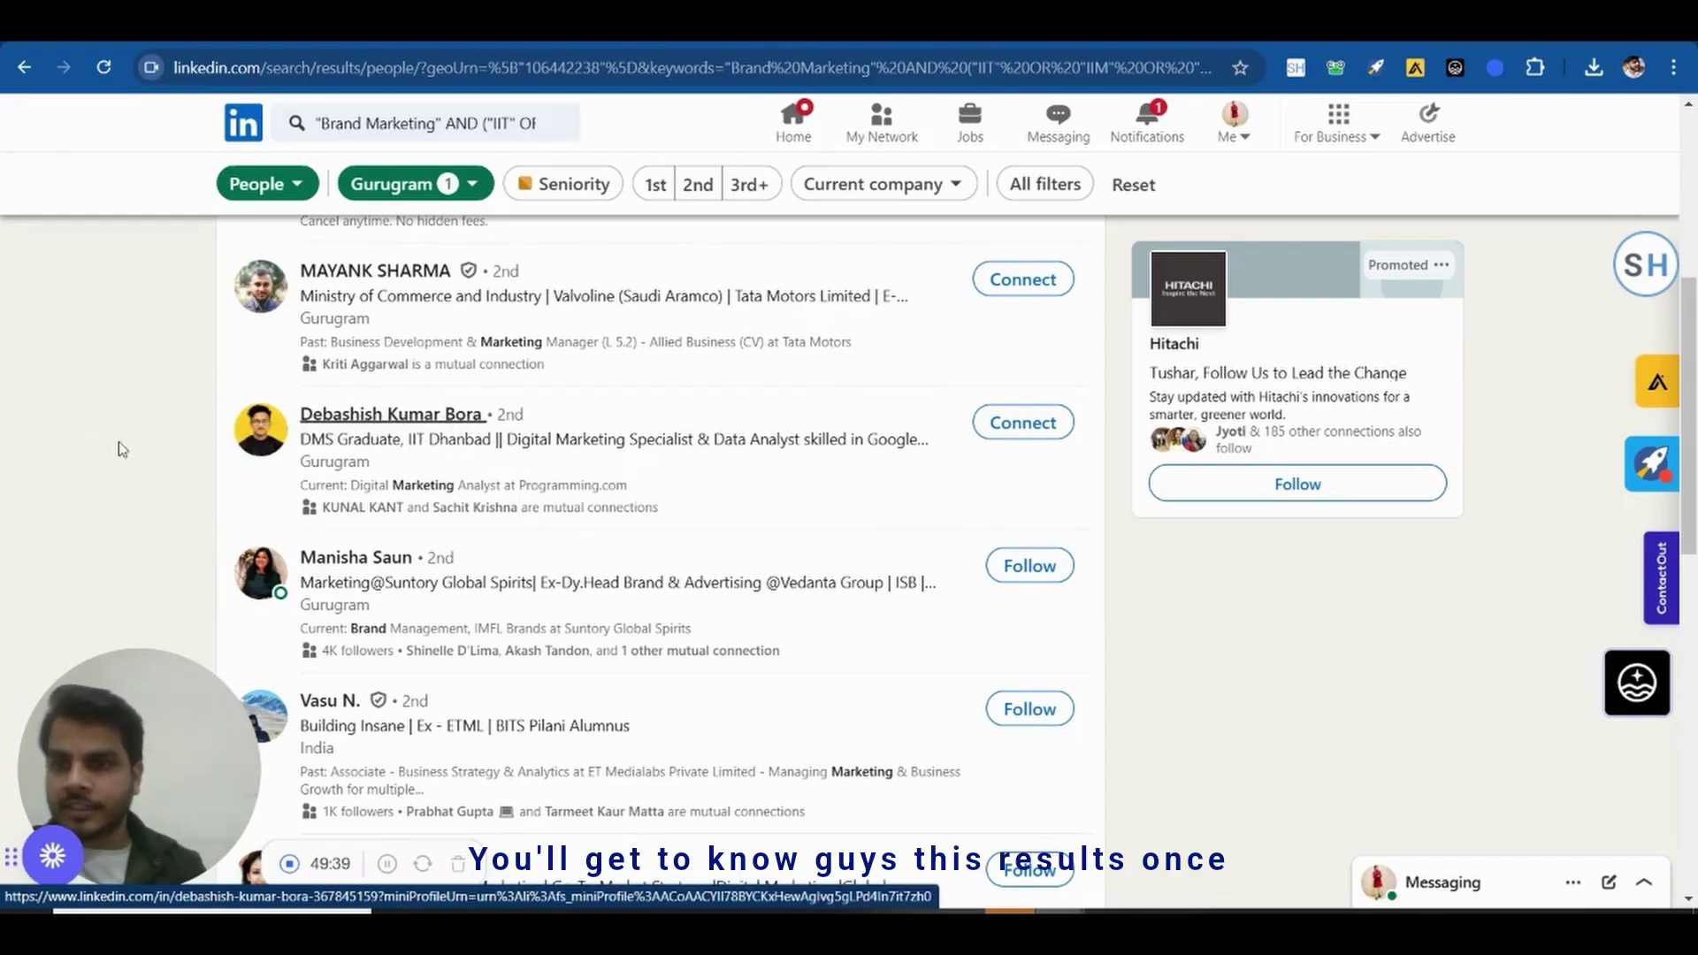
{"action": "right_click", "coordinate": [389, 423]}
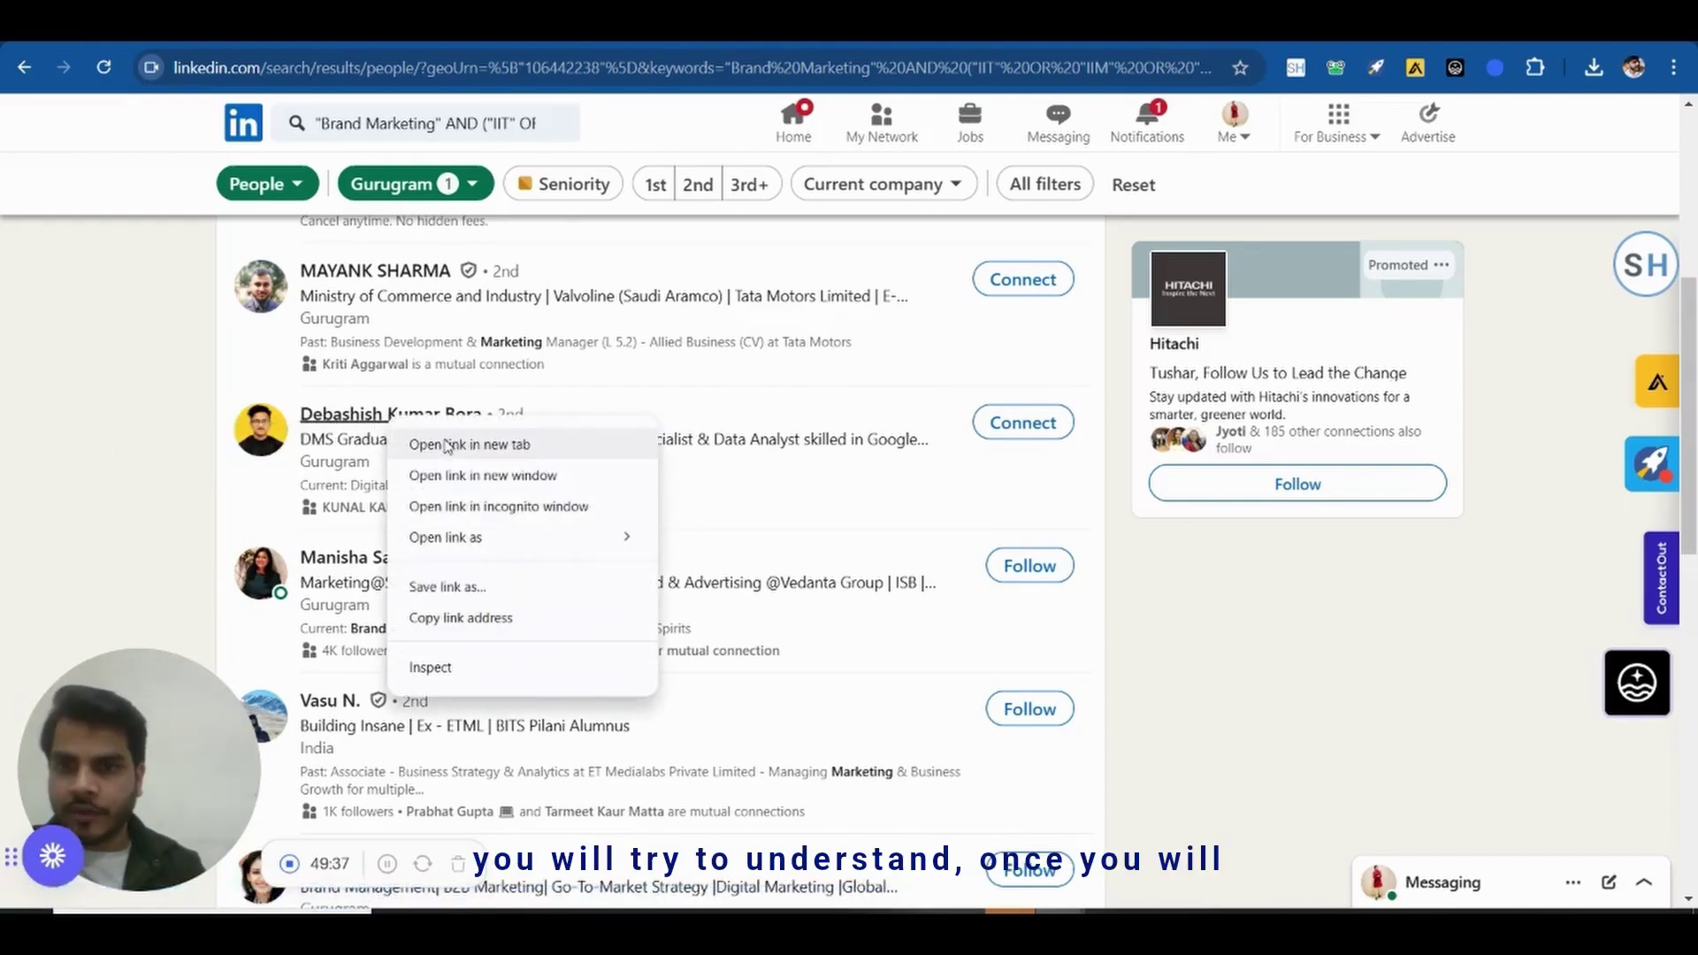
{"action": "left_click", "coordinate": [446, 445]}
{"action": "scroll", "coordinate": [446, 442], "scroll_direction": "down", "scroll_amount": 2}
{"action": "right_click", "coordinate": [326, 434]}
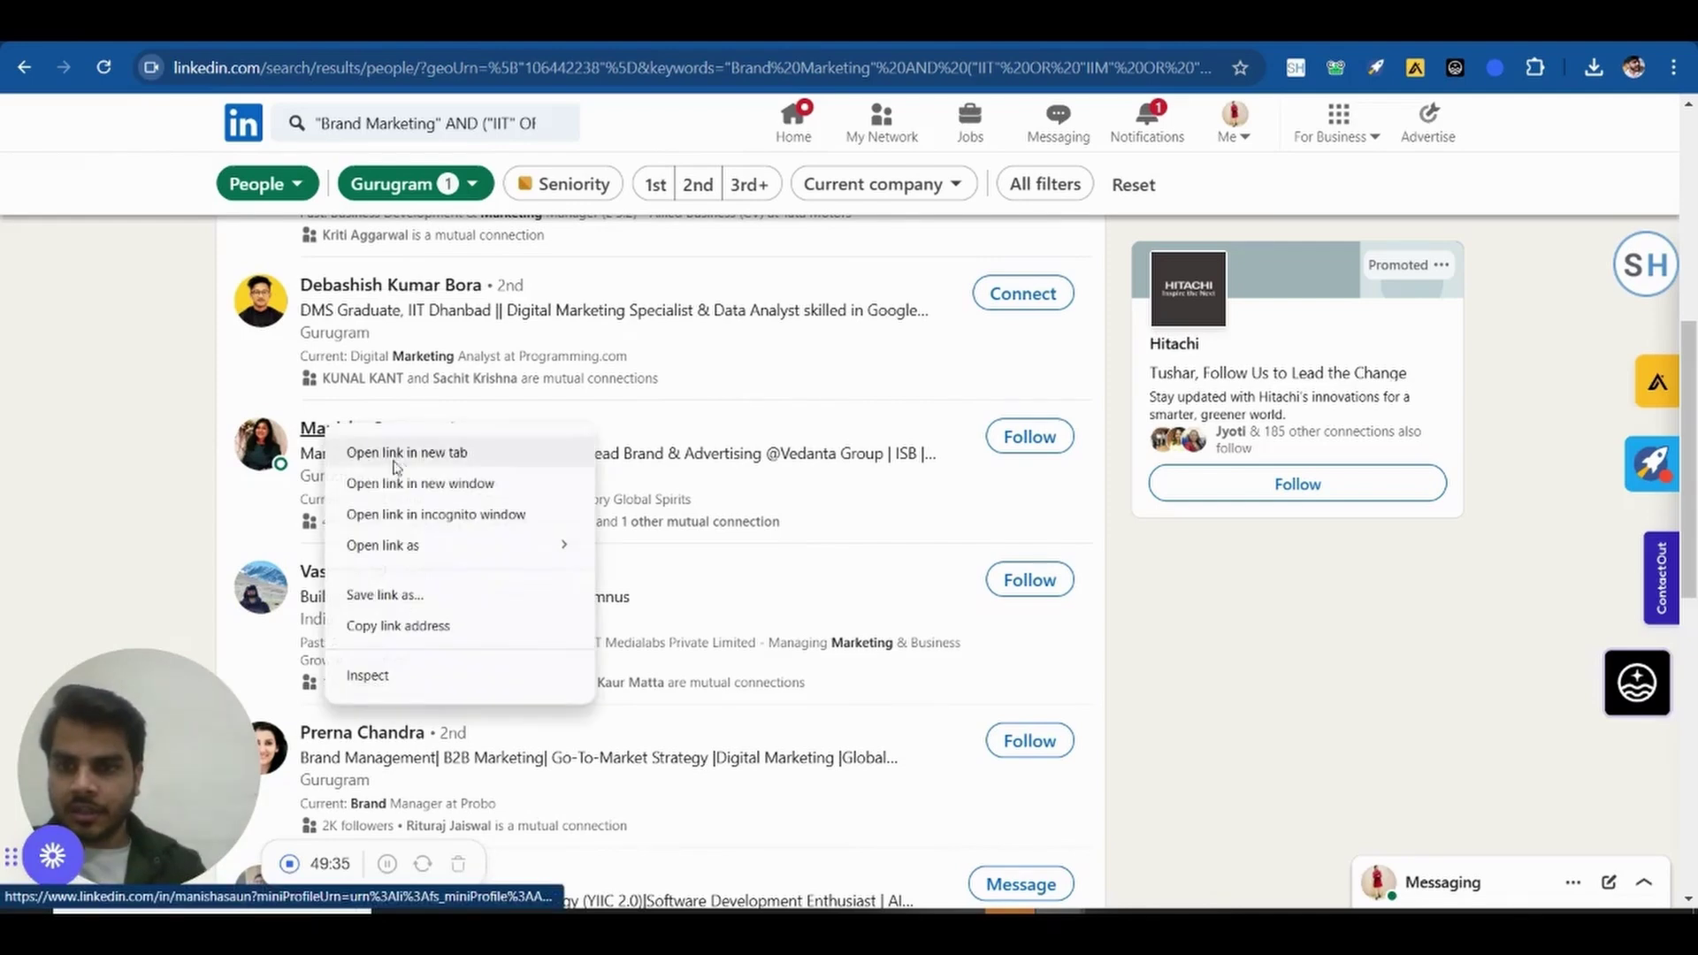
{"action": "left_click", "coordinate": [376, 453]}
{"action": "key", "text": "ctrl+Tab"}
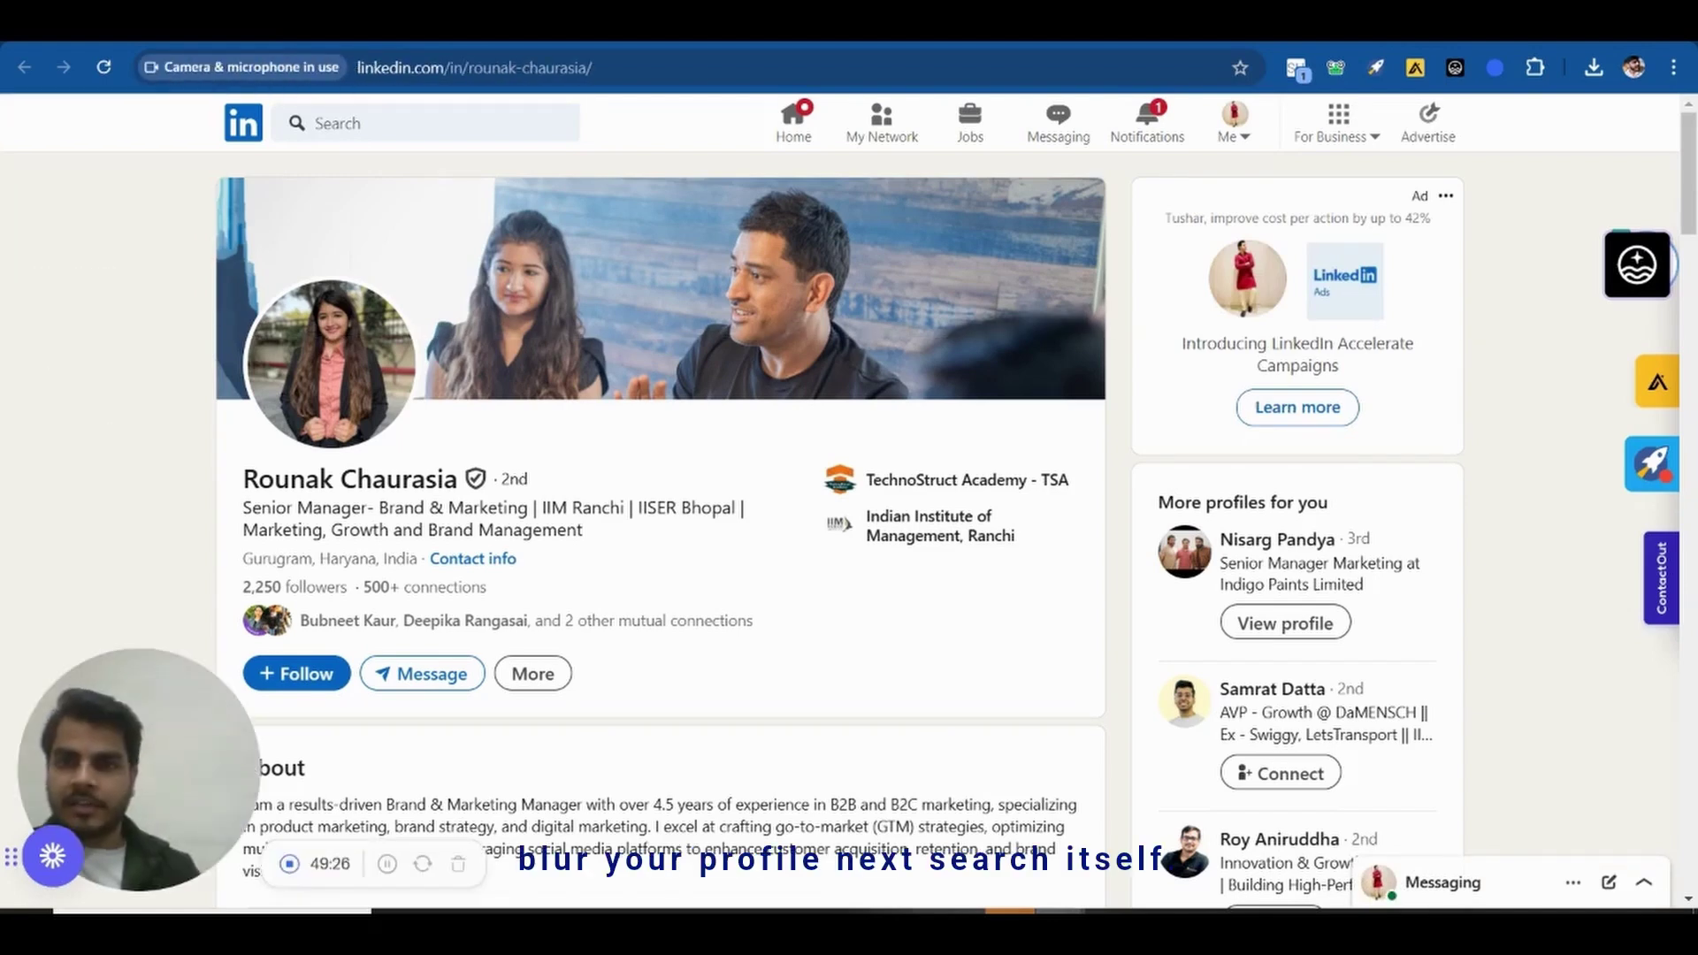
{"action": "scroll", "coordinate": [828, 576], "scroll_direction": "down", "scroll_amount": 3}
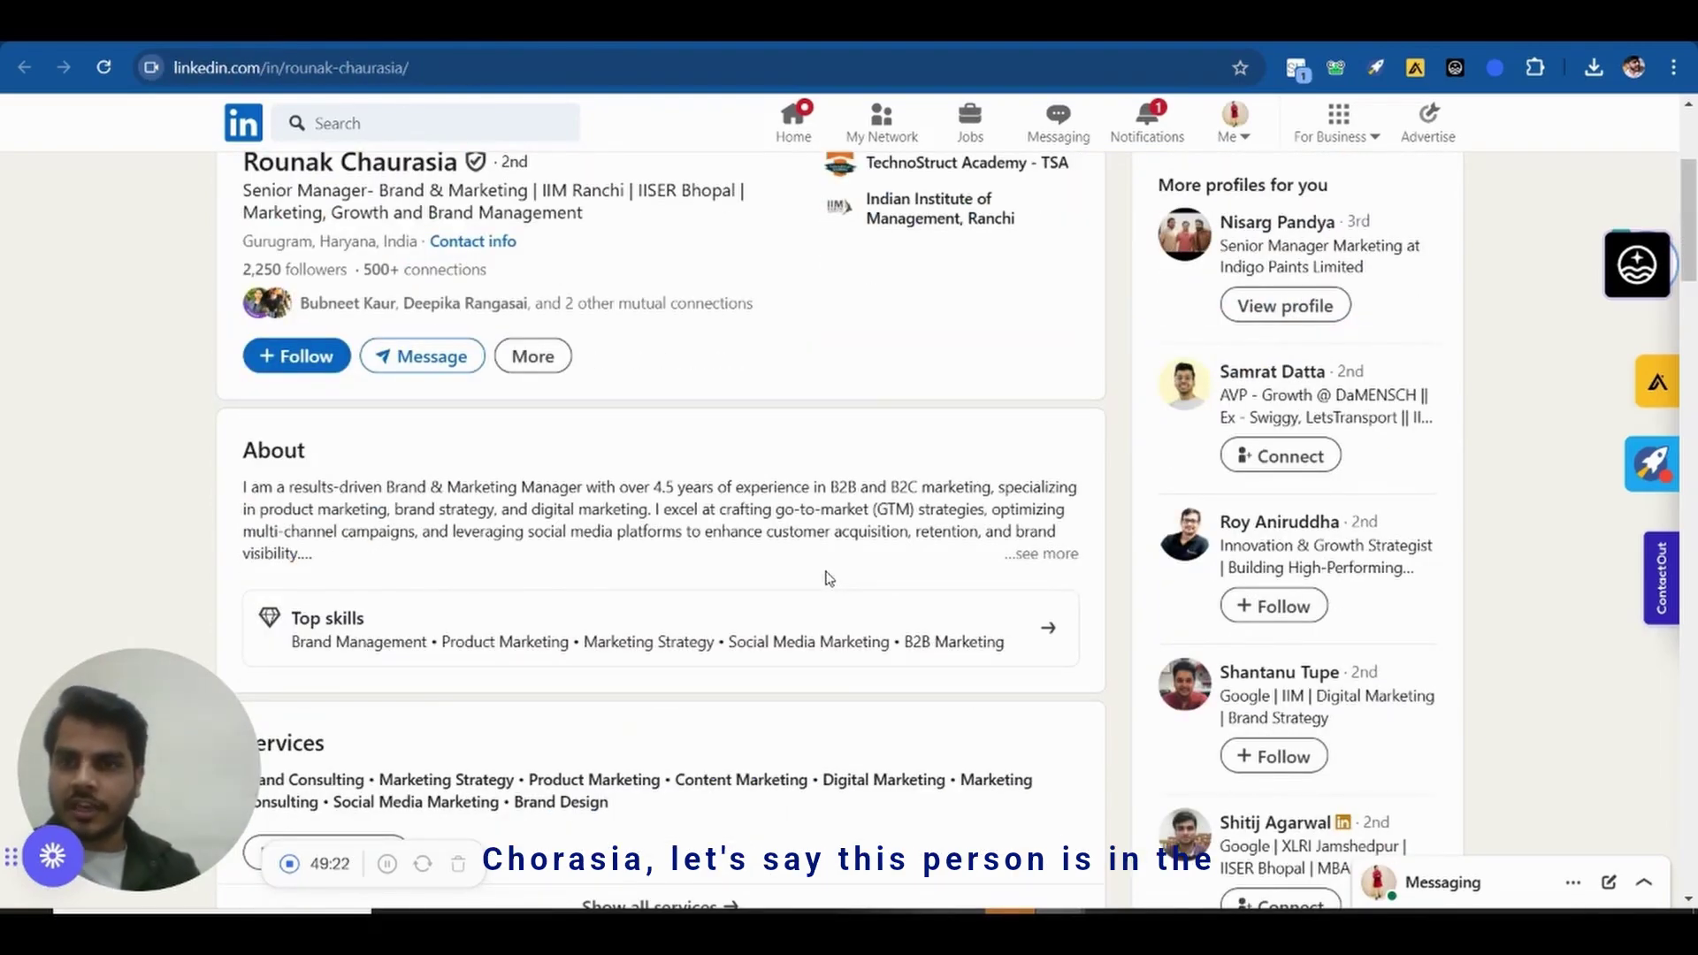
{"action": "scroll", "coordinate": [828, 577], "scroll_direction": "down", "scroll_amount": 10}
{"action": "scroll", "coordinate": [828, 576], "scroll_direction": "up", "scroll_amount": 4}
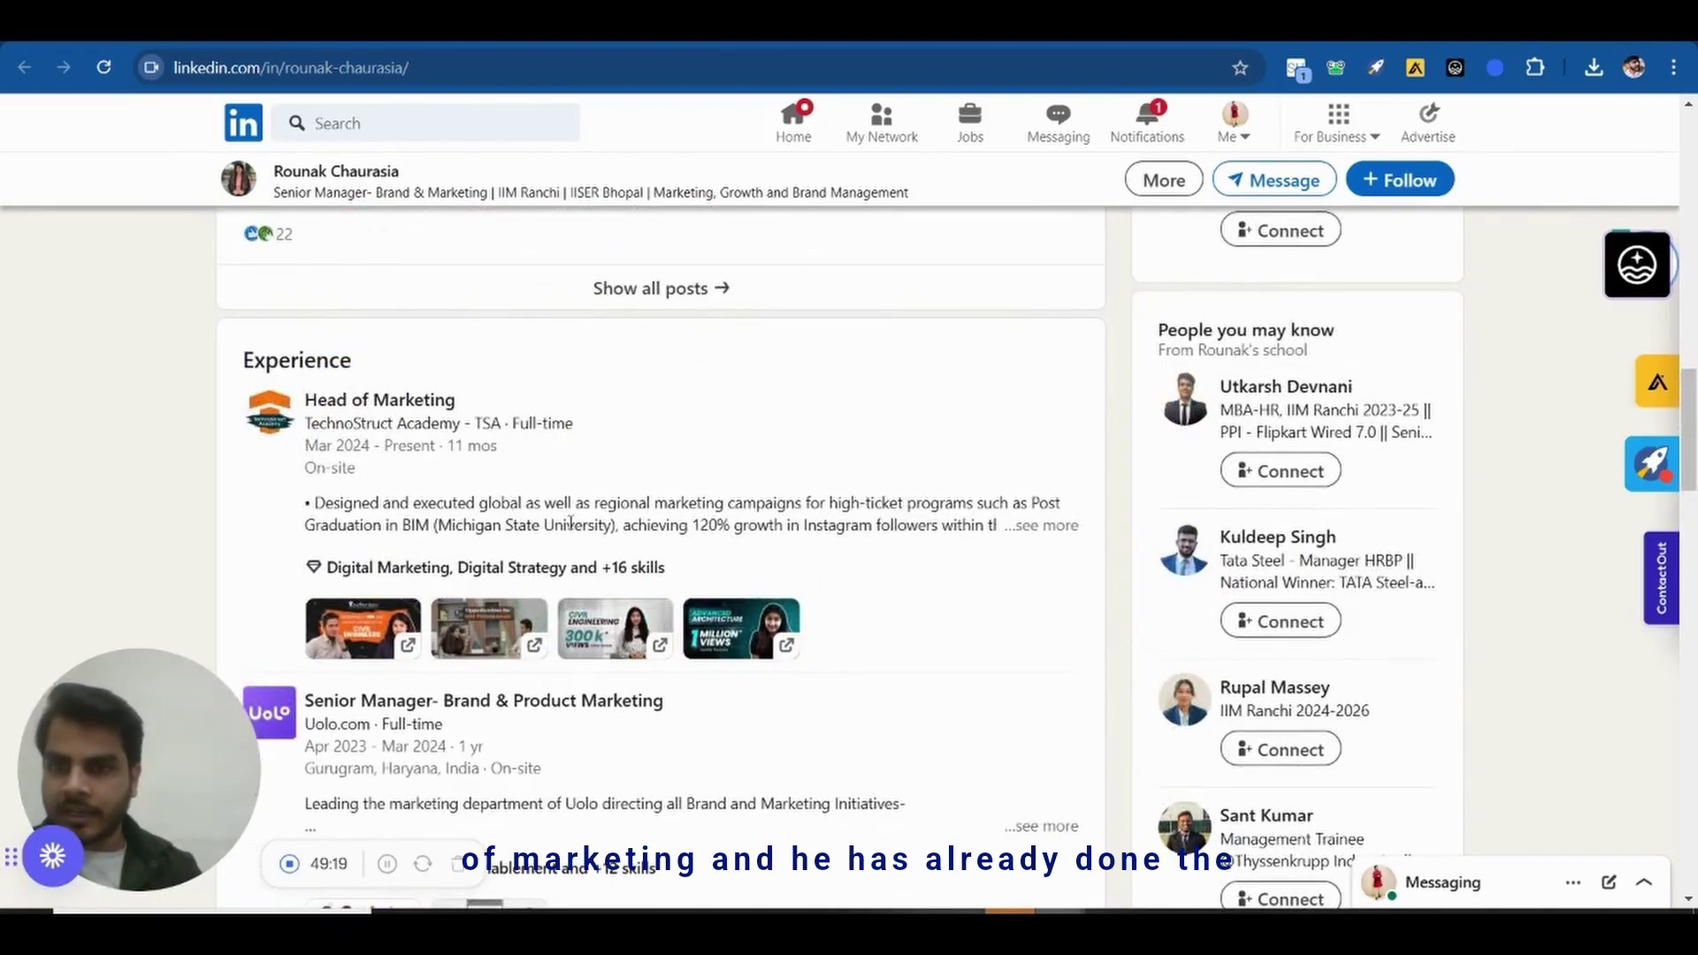
{"action": "scroll", "coordinate": [571, 522], "scroll_direction": "down", "scroll_amount": 4}
{"action": "scroll", "coordinate": [572, 531], "scroll_direction": "up", "scroll_amount": 12}
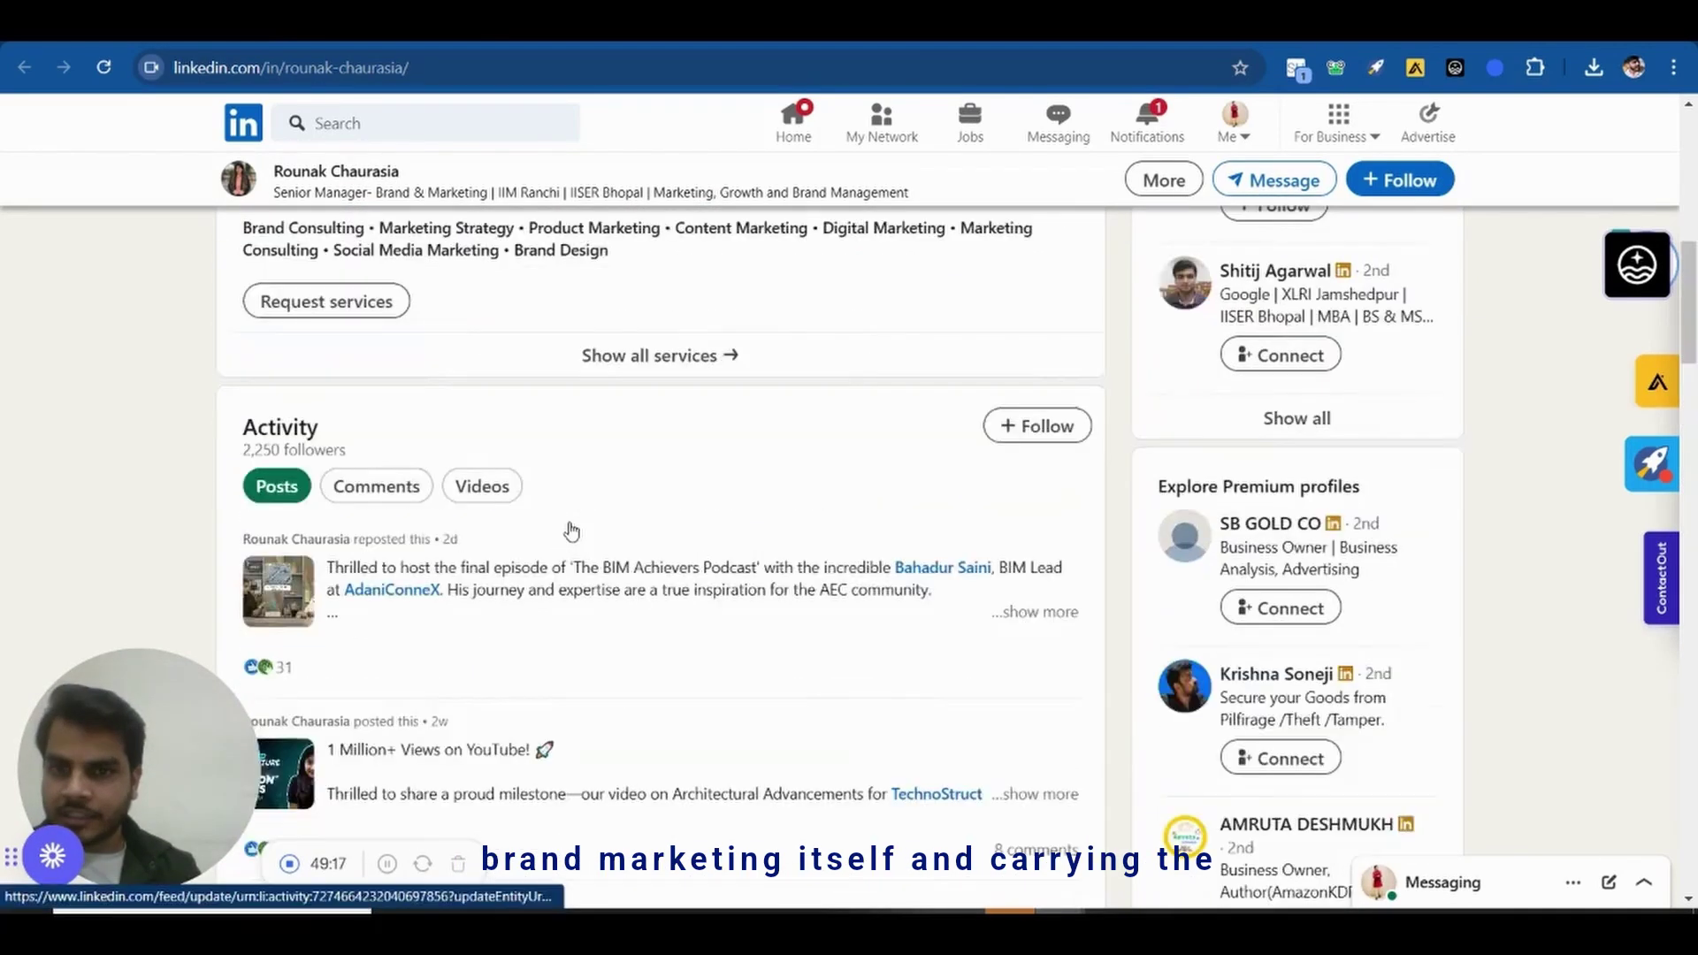
{"action": "scroll", "coordinate": [571, 530], "scroll_direction": "up", "scroll_amount": 8}
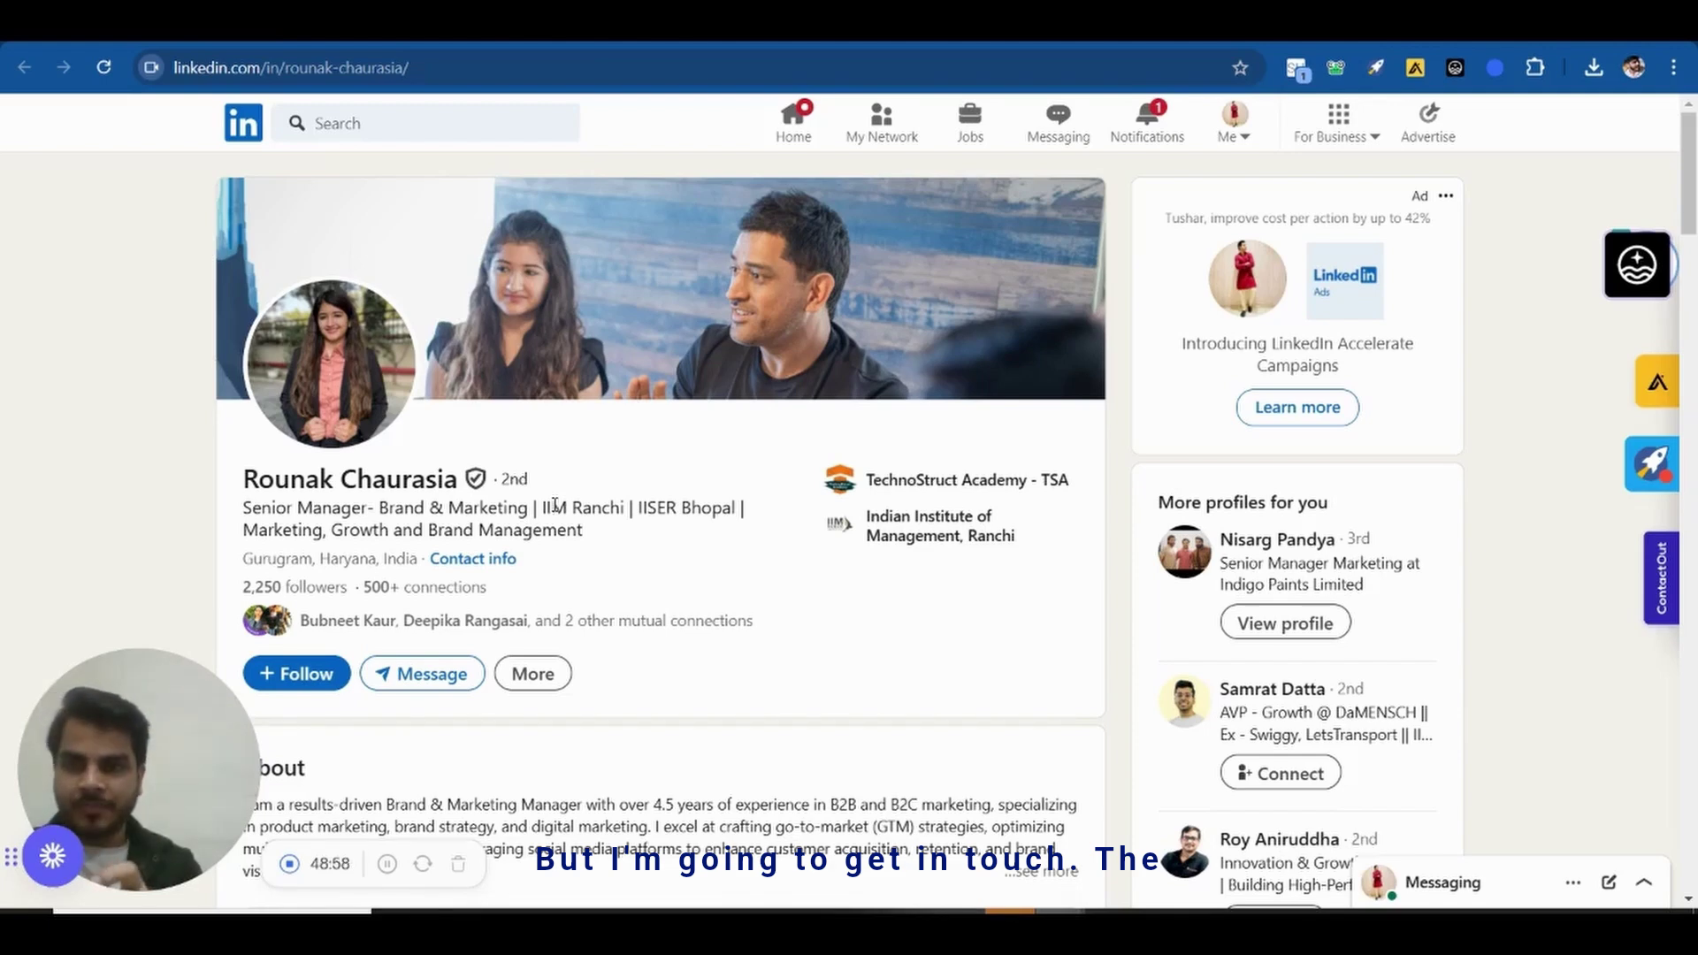
Check the profile's More actions menu, then reposition the SignalHire widget along the right edge
{"action": "left_click", "coordinate": [526, 681]}
{"action": "scroll", "coordinate": [525, 689], "scroll_direction": "down", "scroll_amount": 1}
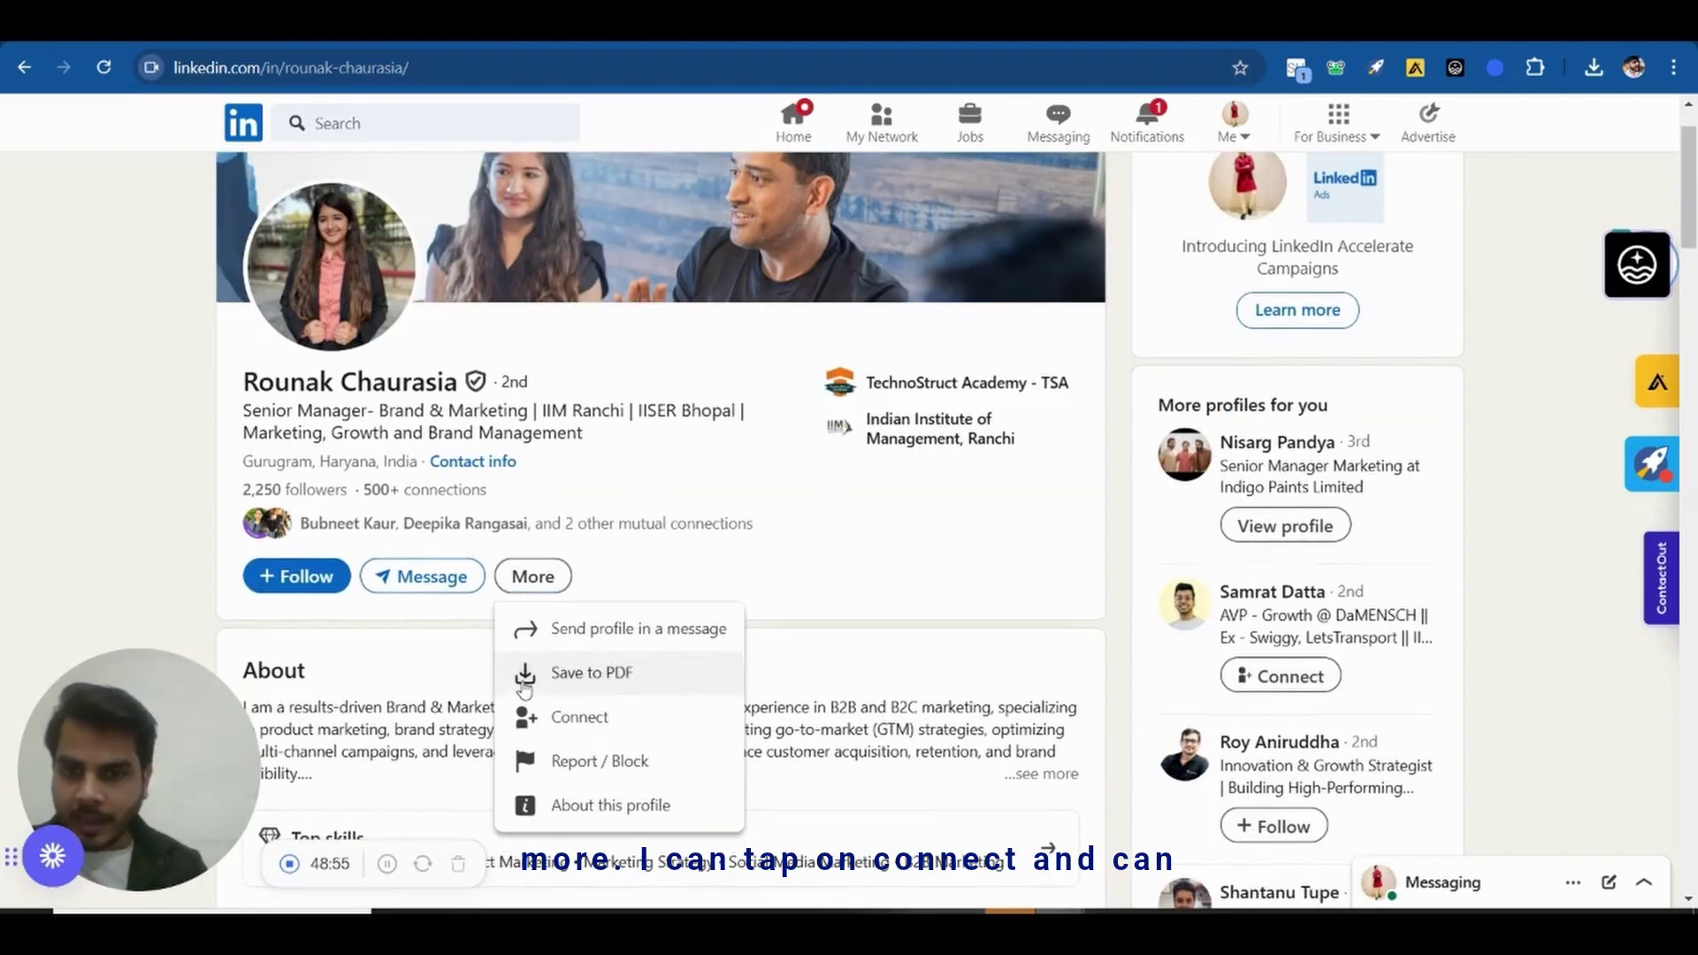
{"action": "left_click", "coordinate": [841, 602]}
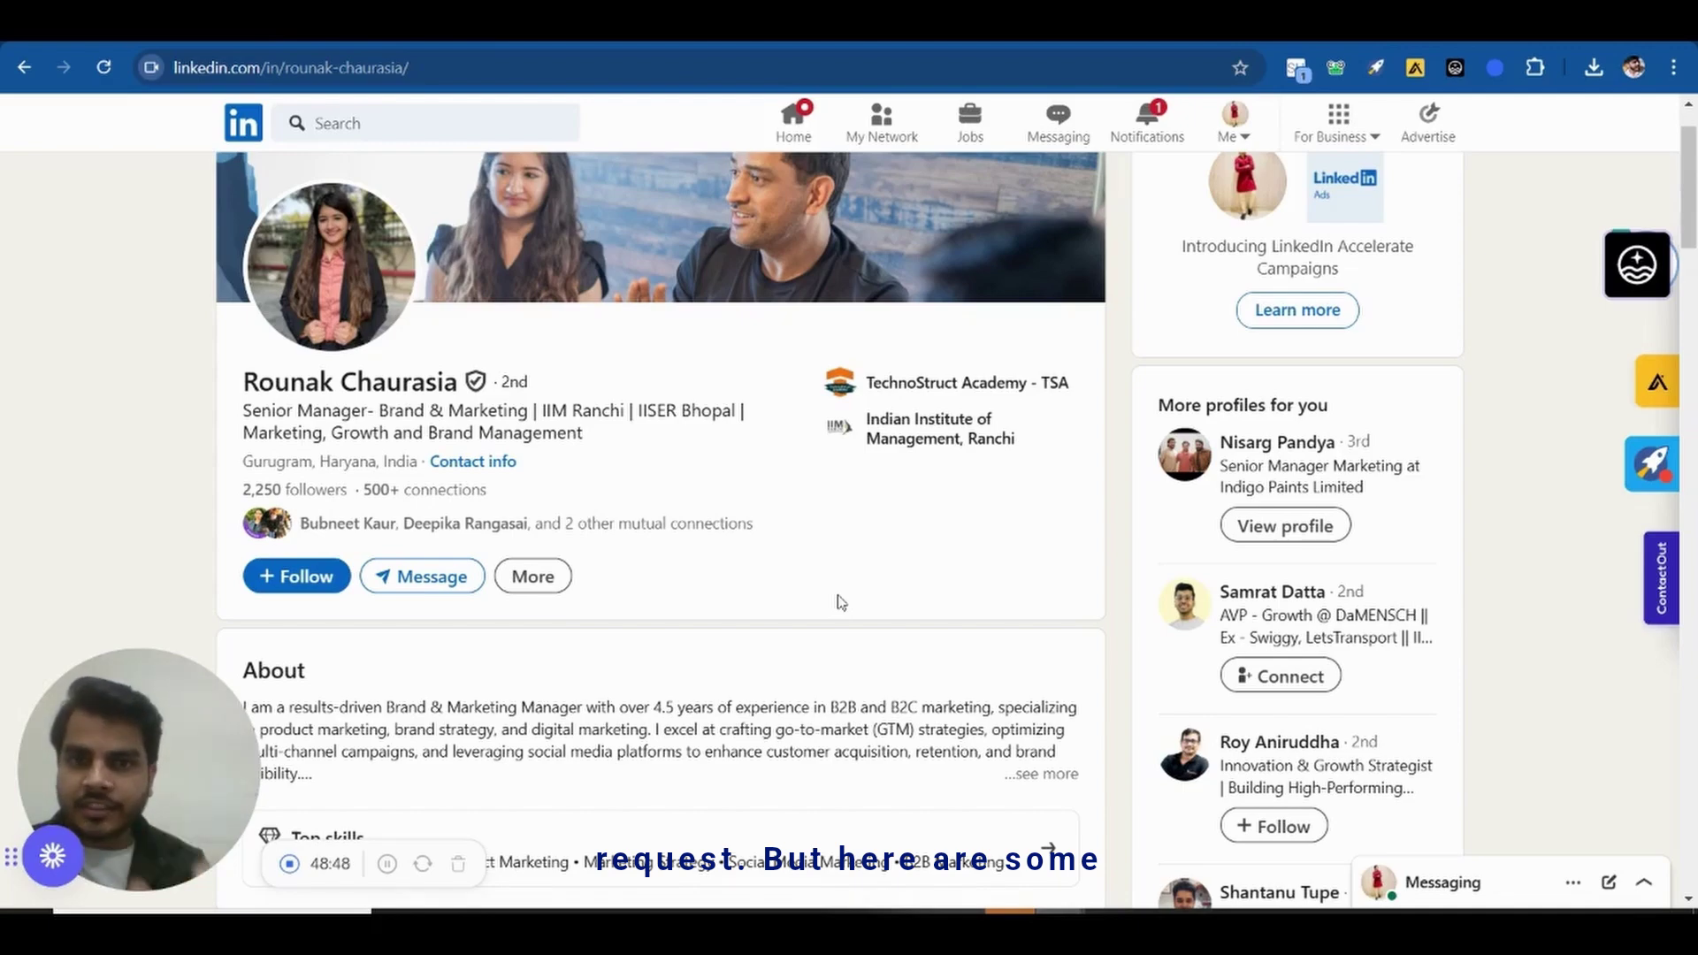
{"action": "scroll", "coordinate": [1481, 274], "scroll_direction": "up", "scroll_amount": 4}
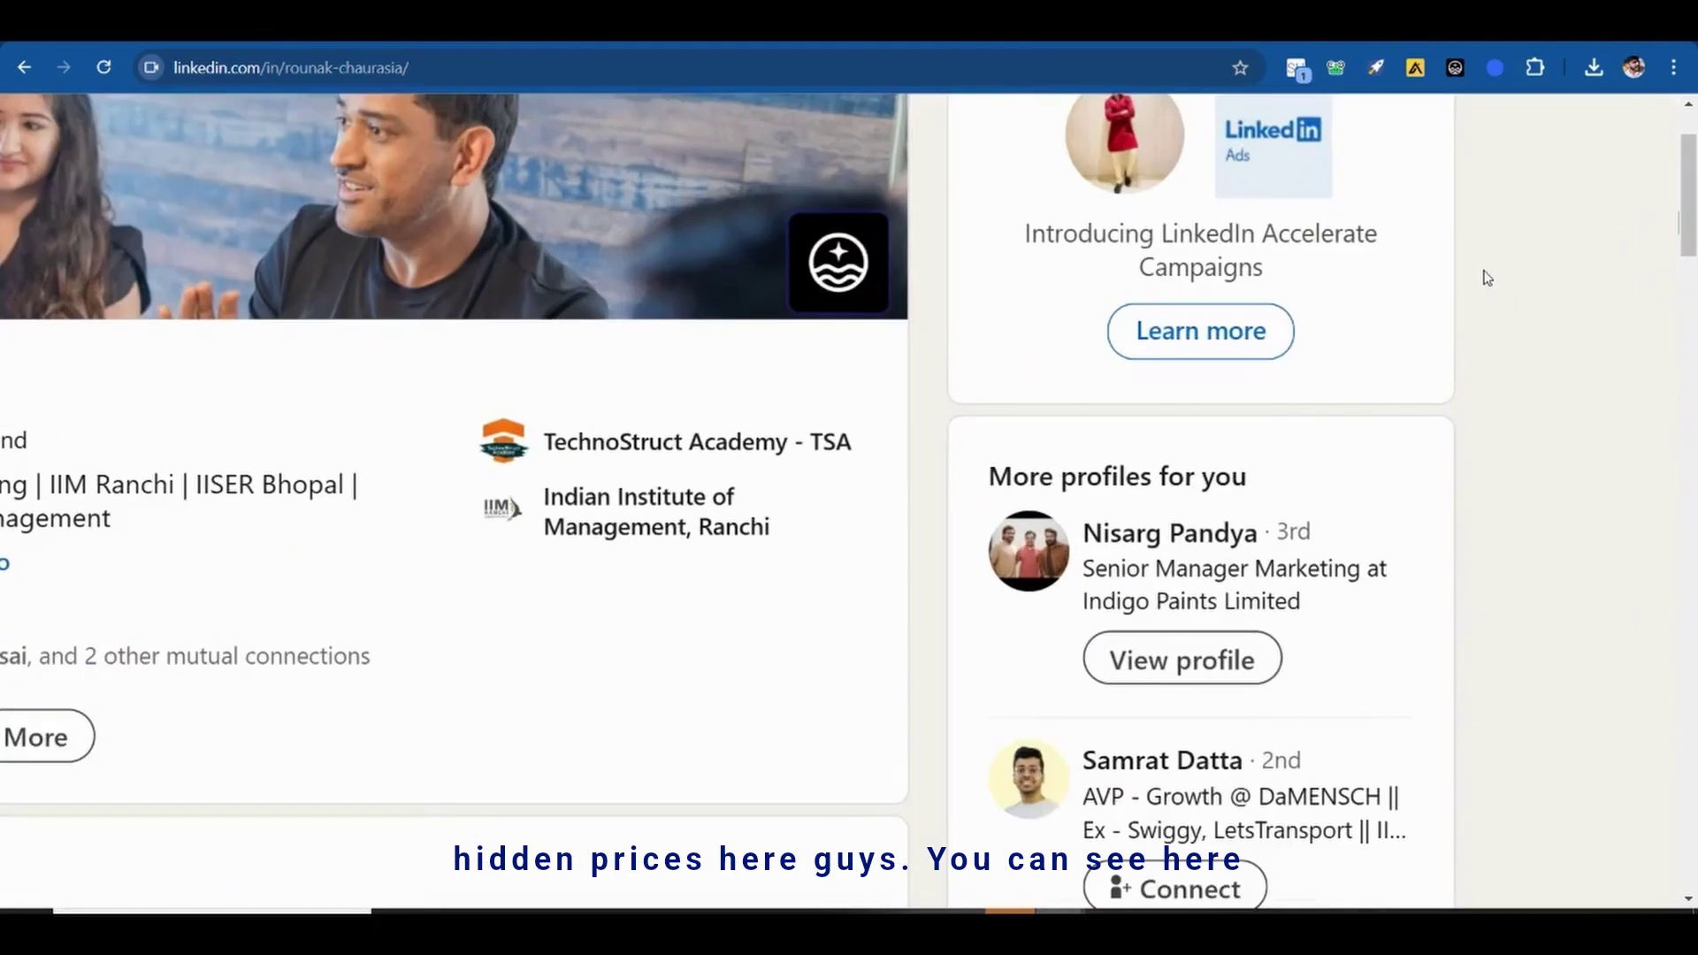
{"action": "scroll", "coordinate": [1488, 277], "scroll_direction": "down", "scroll_amount": 3}
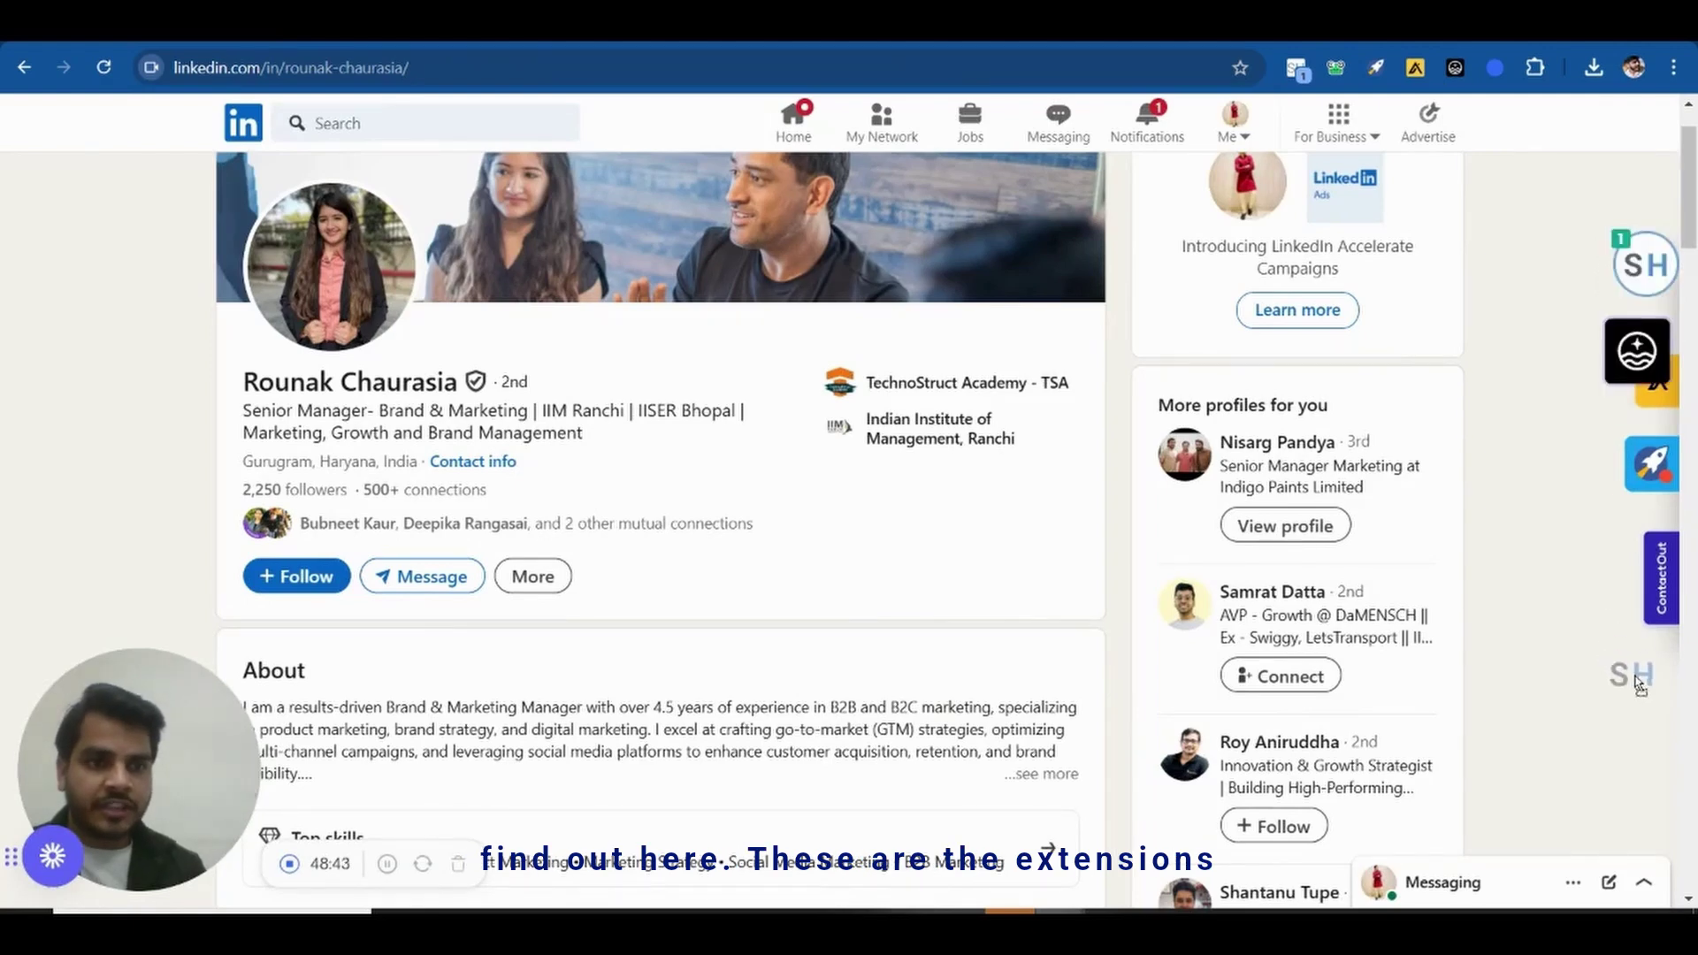
{"action": "left_click_drag", "start_coordinate": [1638, 684], "coordinate": [1637, 679]}
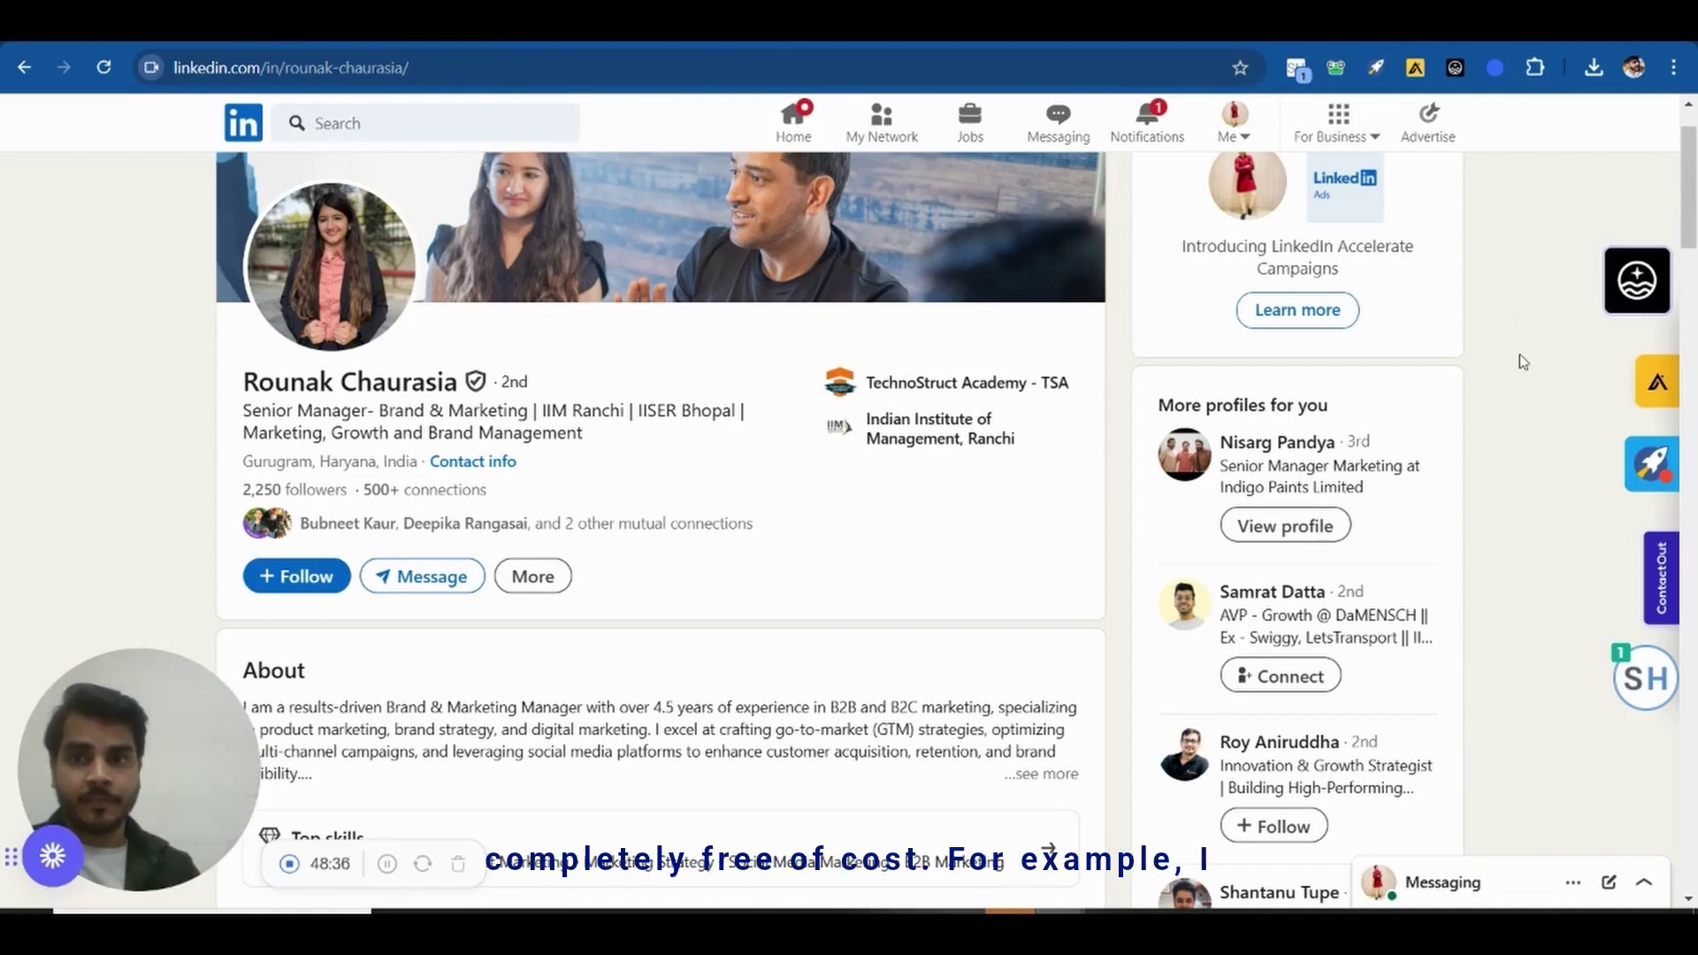
Reveal the candidate's phone number and e-mail addresses with SignalHire
{"action": "left_click", "coordinate": [1650, 677]}
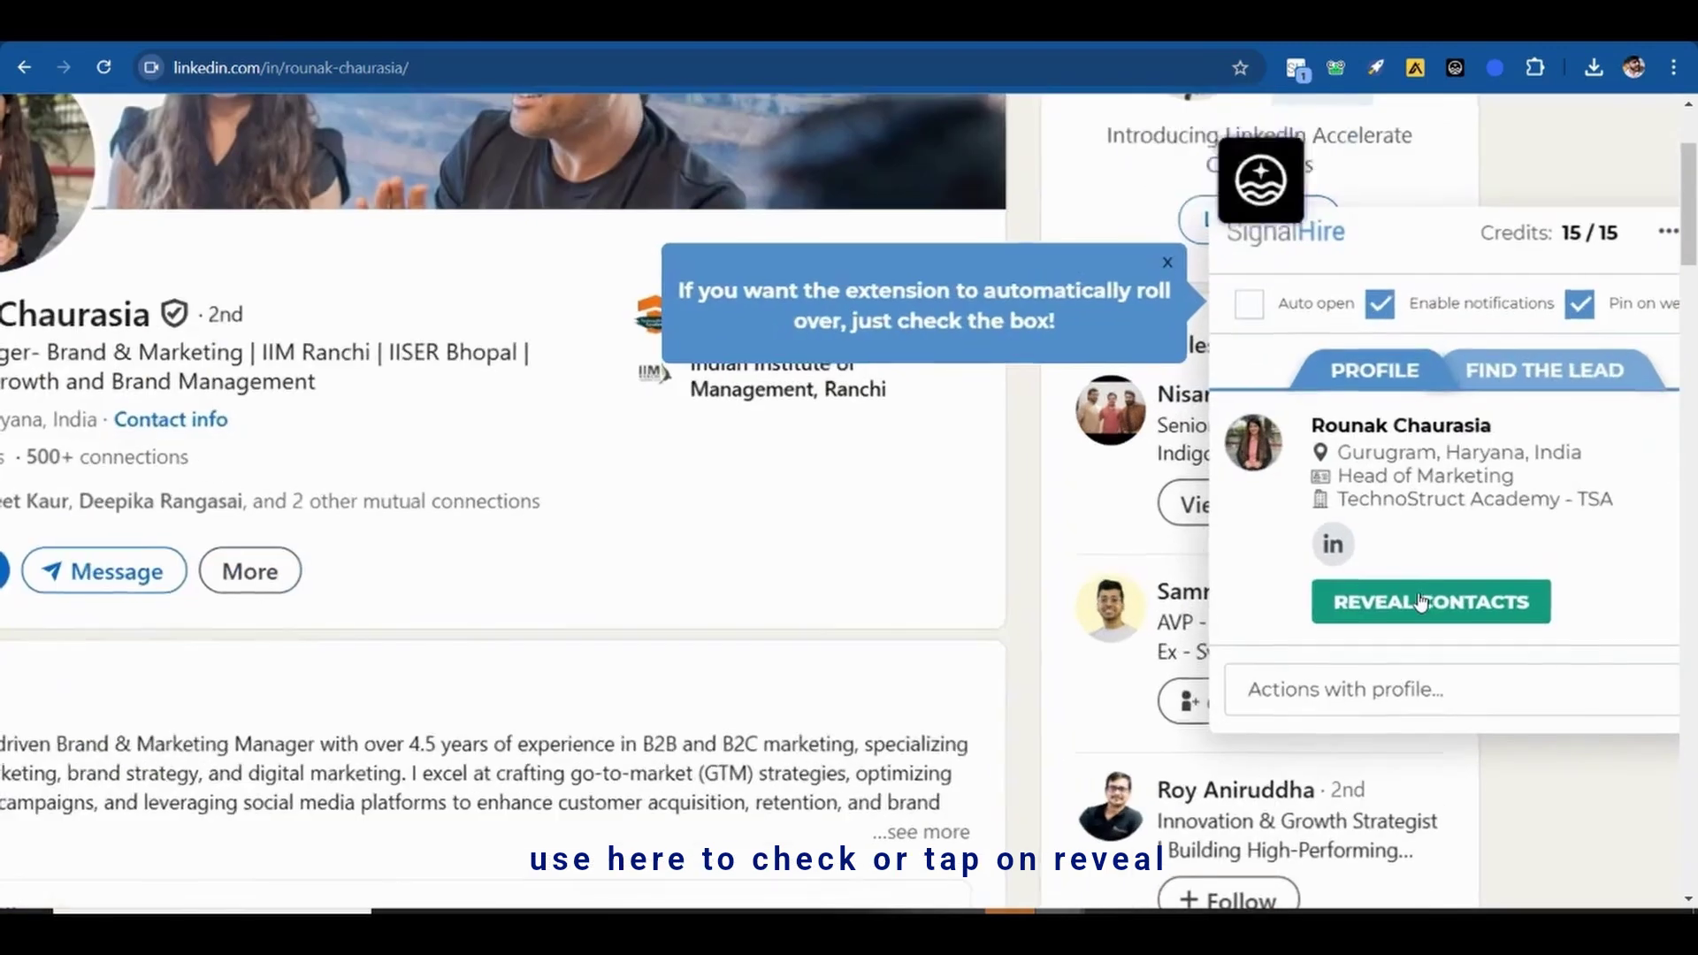
{"action": "left_click", "coordinate": [1438, 619]}
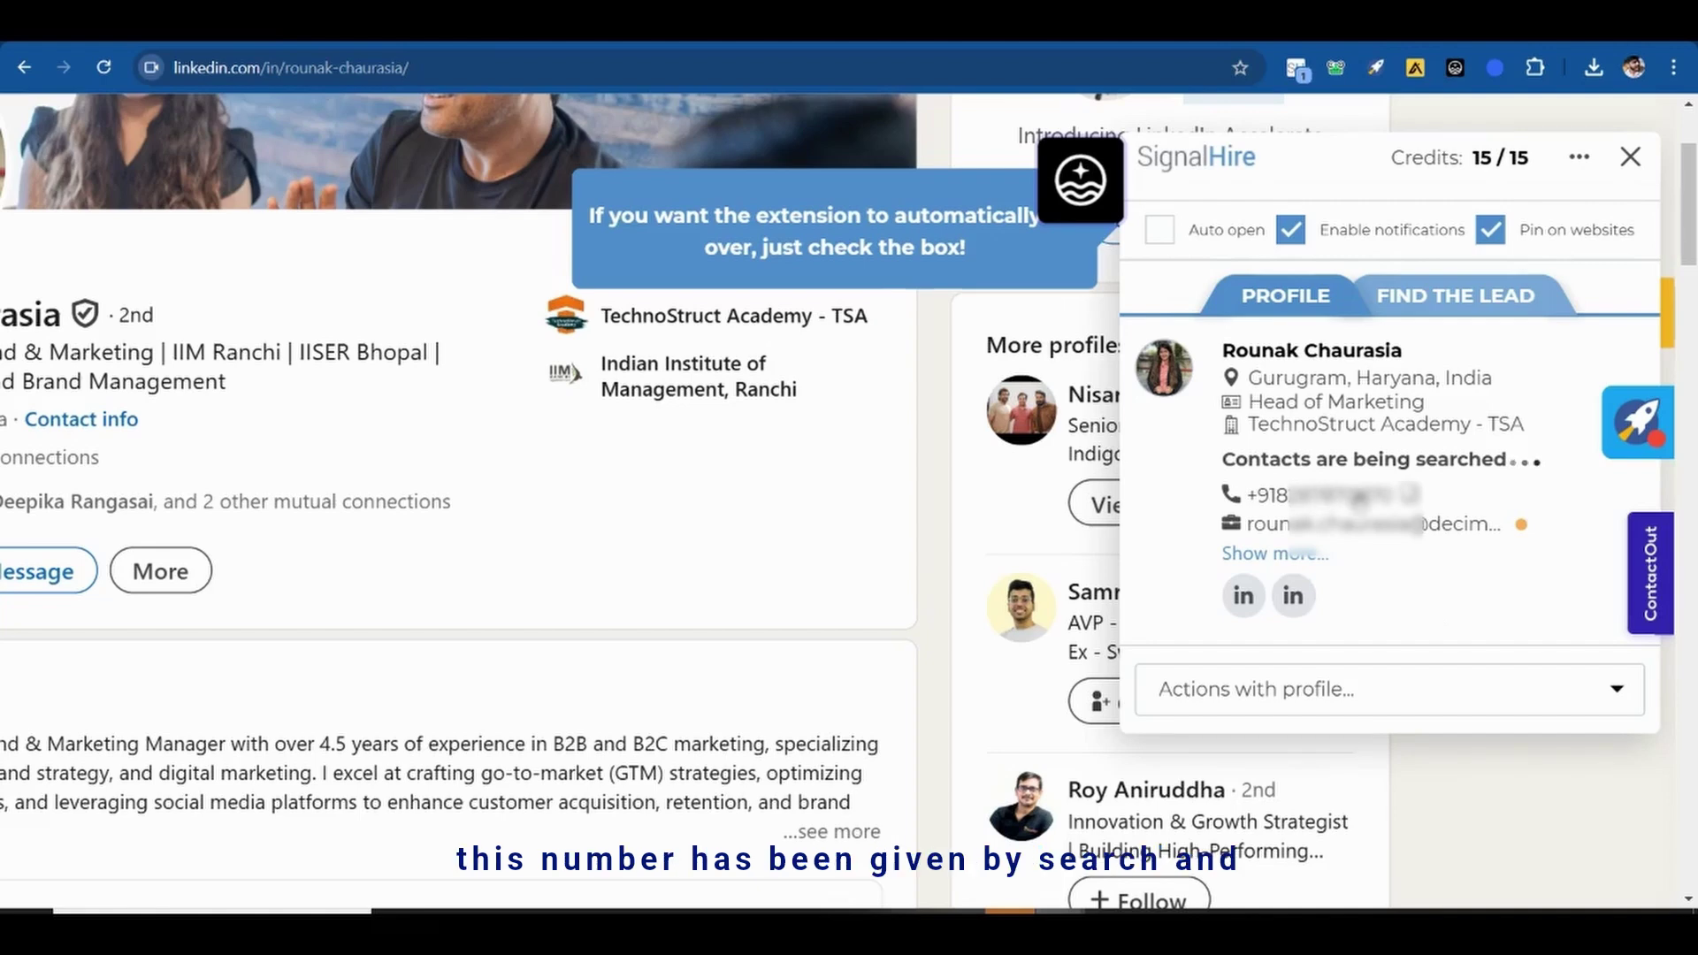
{"action": "left_click", "coordinate": [1302, 554]}
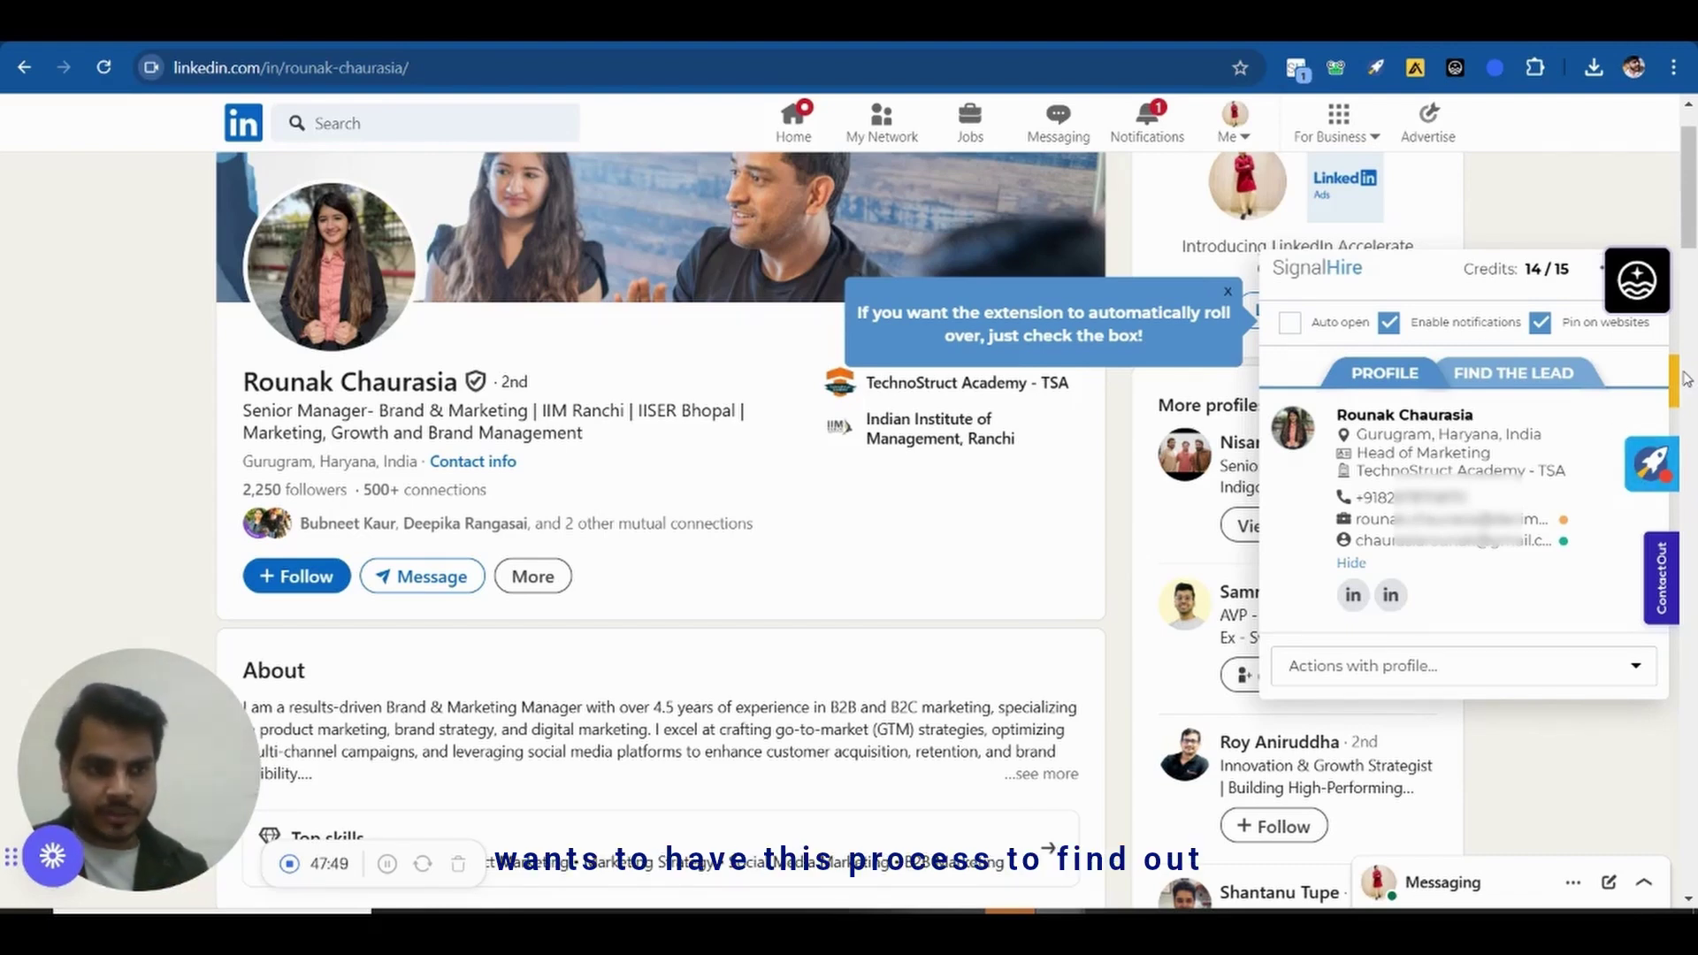
Close the SignalHire and Apollo.io panels and go to the Google Docs notes
{"action": "left_click", "coordinate": [1647, 272]}
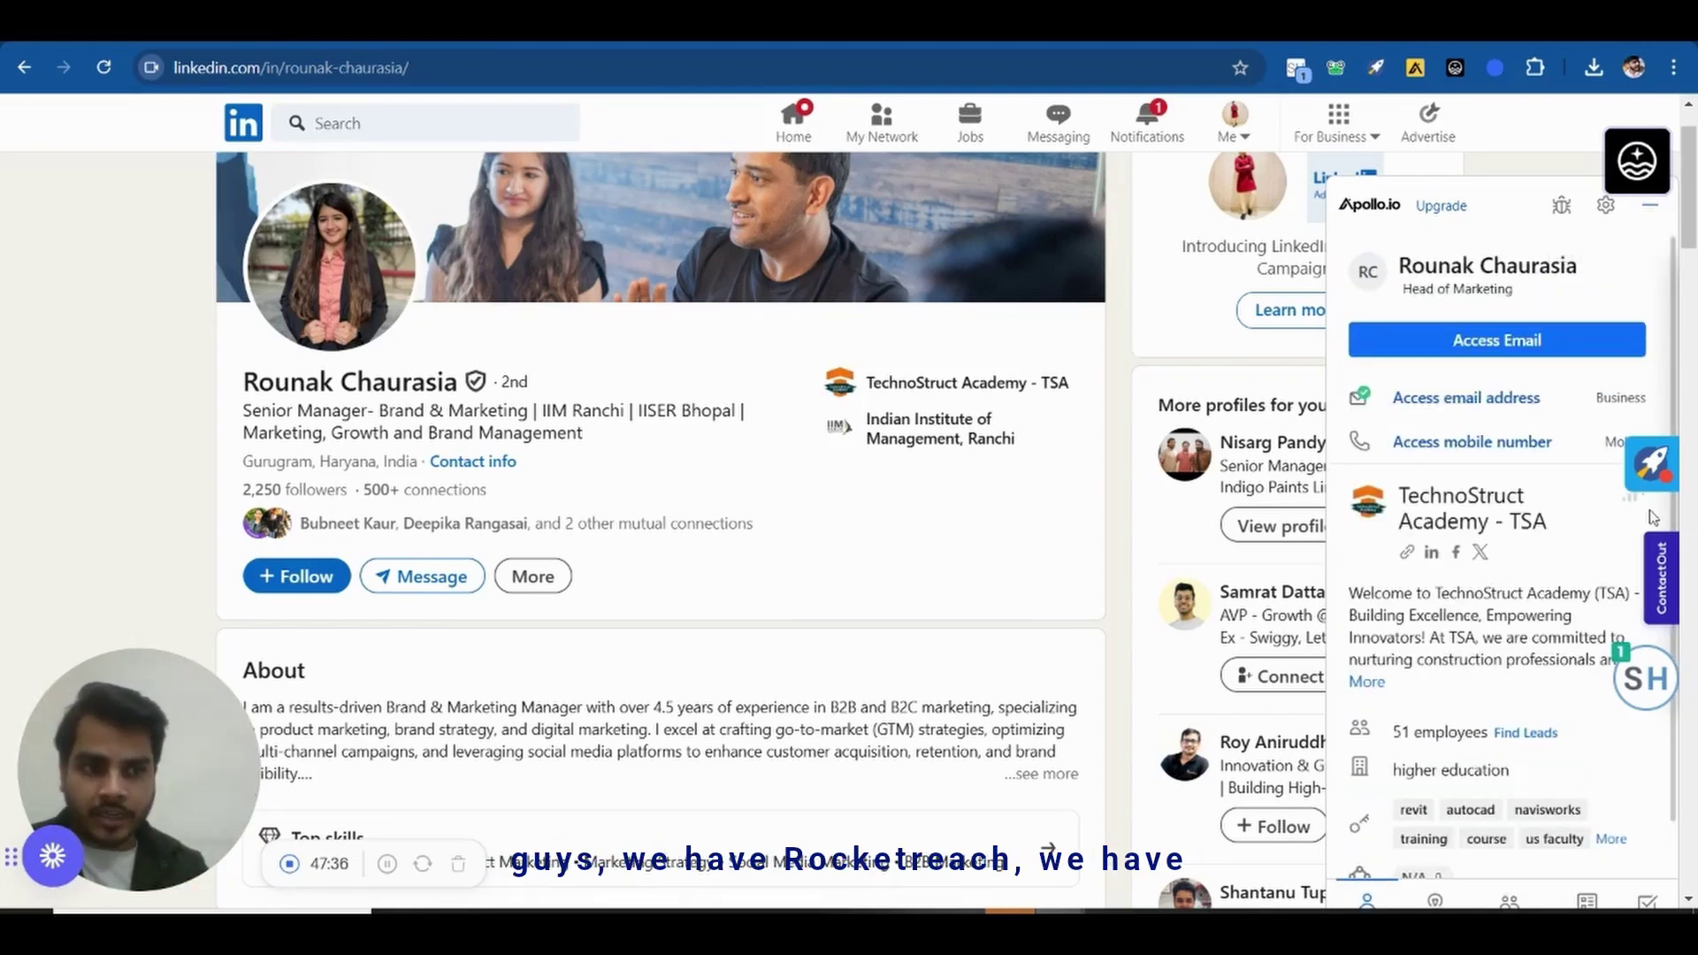
{"action": "left_click", "coordinate": [1654, 214]}
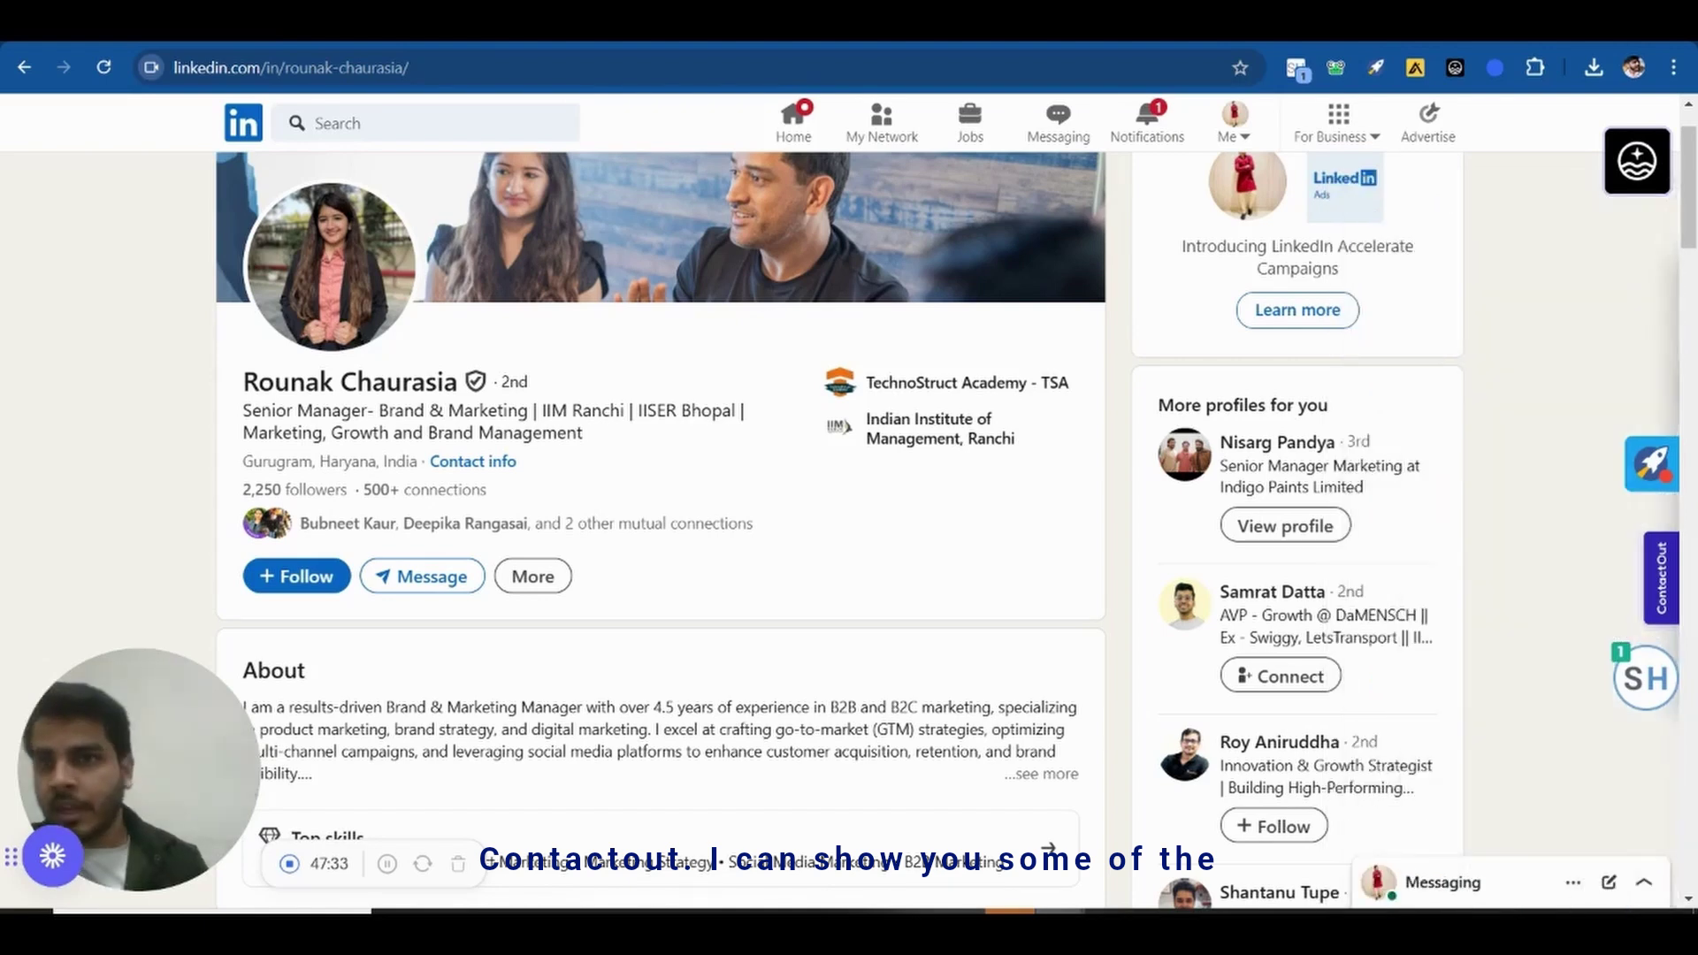
{"action": "left_click", "coordinate": [1150, 26]}
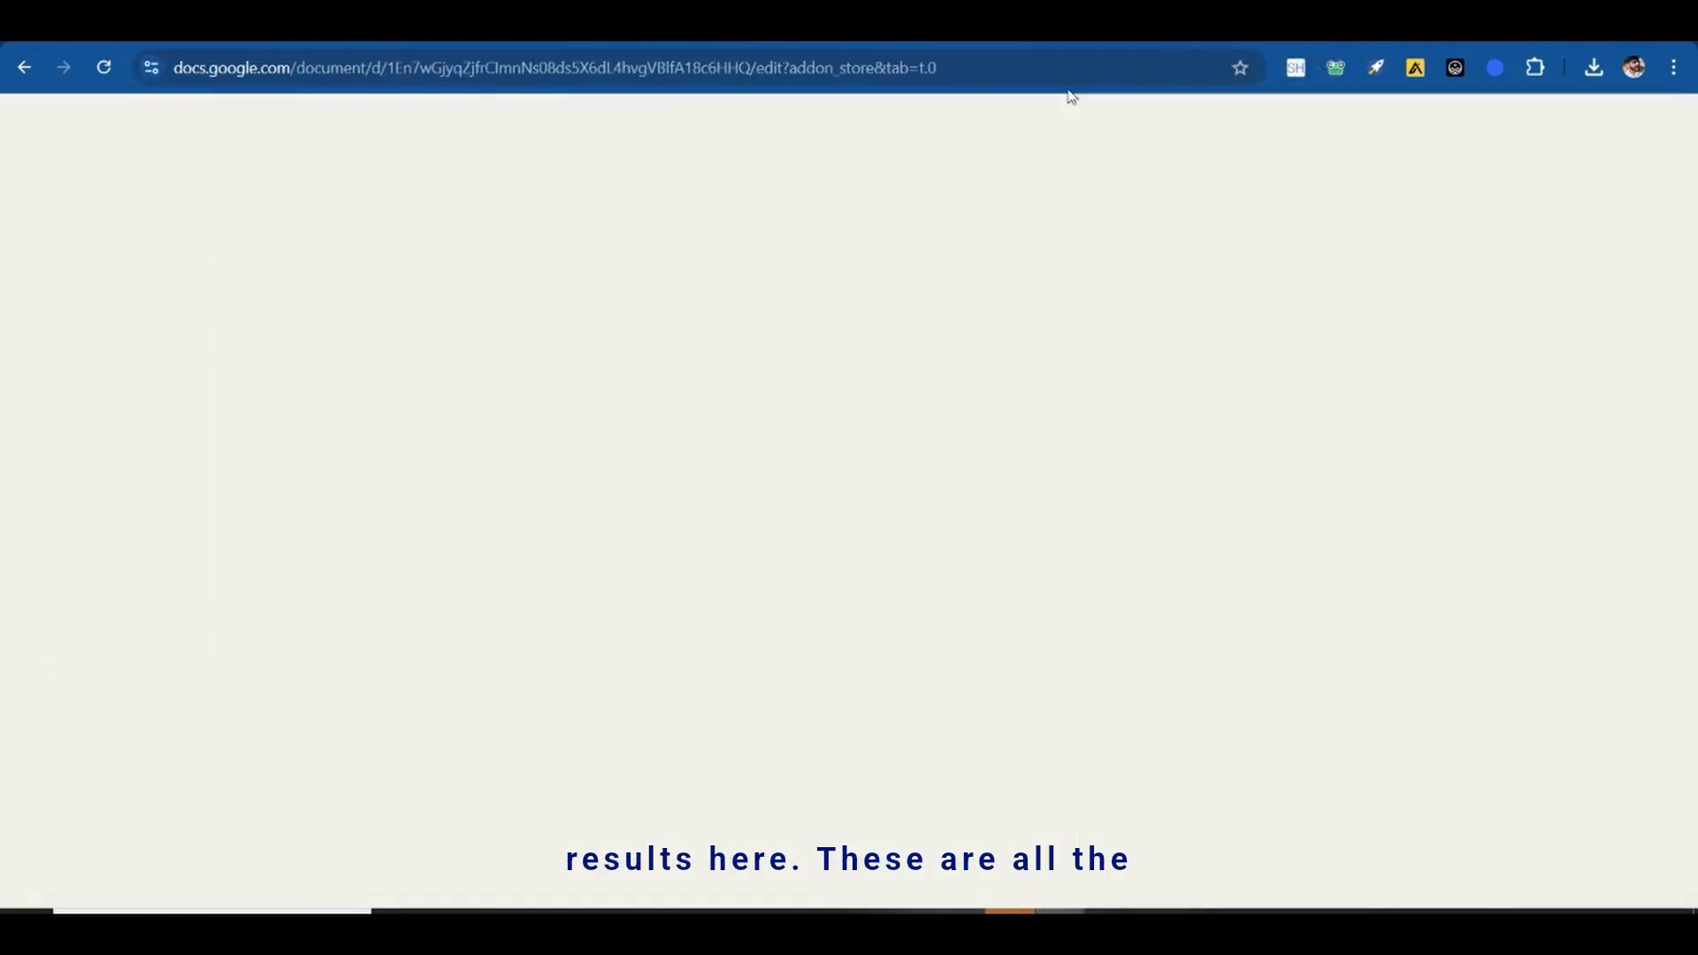
Scroll the notes to the Free Extensions list, then back to the Operators section
{"action": "scroll", "coordinate": [834, 481], "scroll_direction": "down", "scroll_amount": 6}
{"action": "scroll", "coordinate": [838, 483], "scroll_direction": "down", "scroll_amount": 2}
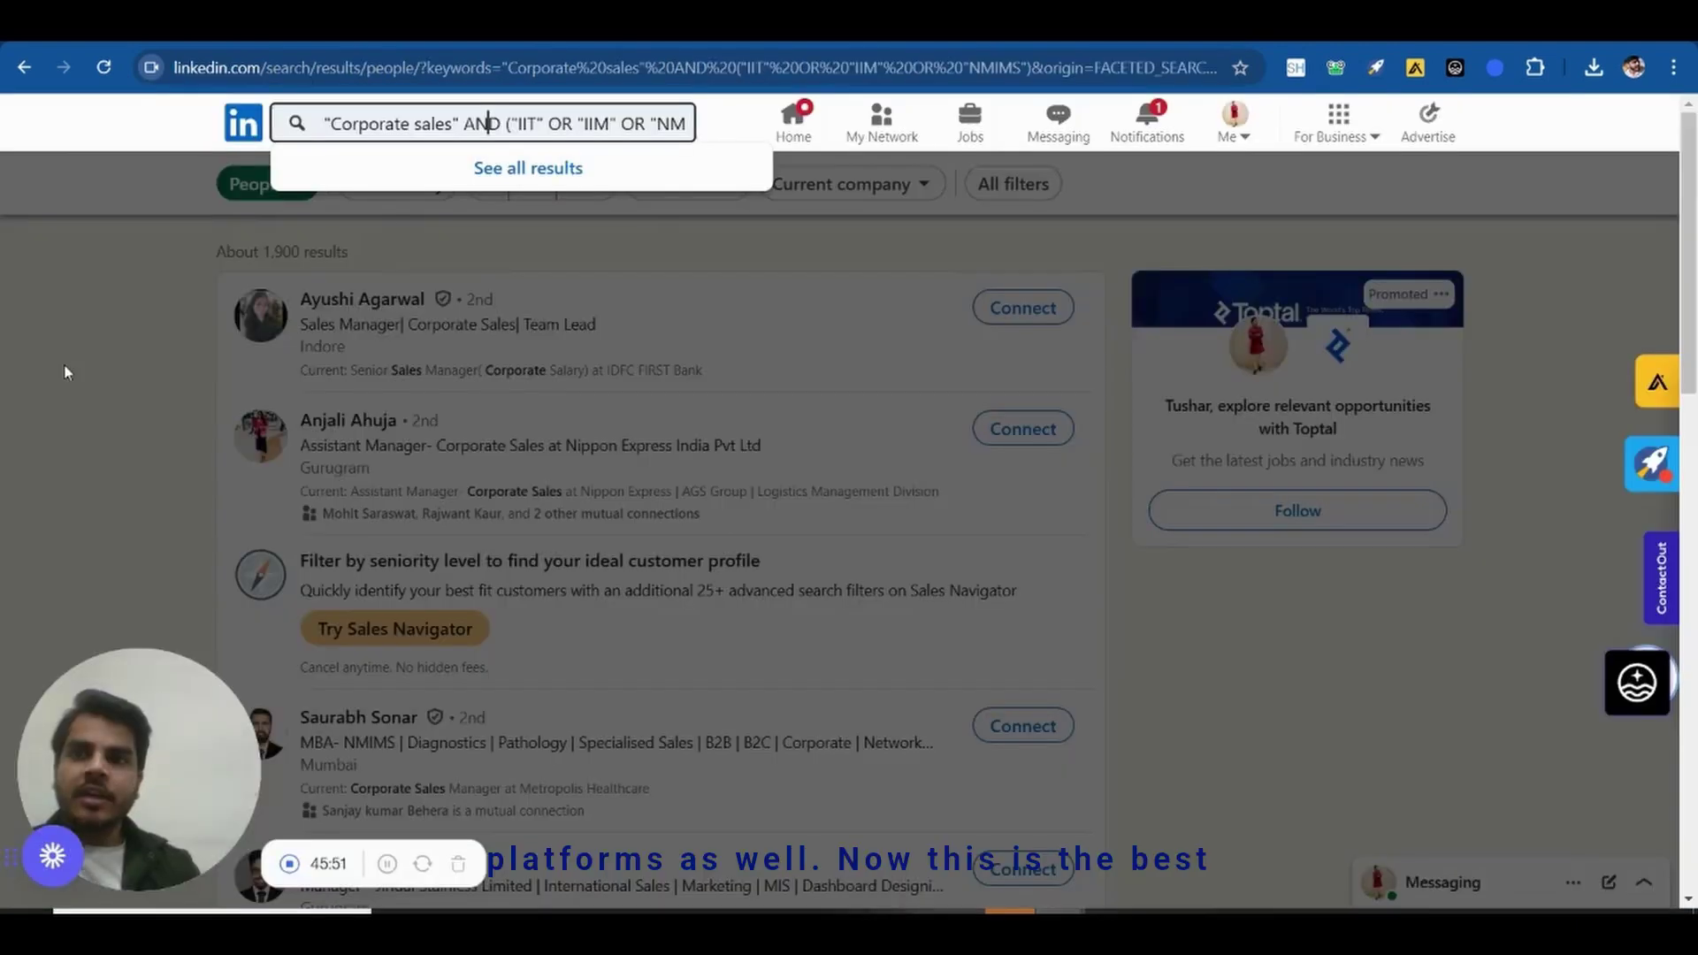
{"action": "left_click", "coordinate": [65, 368]}
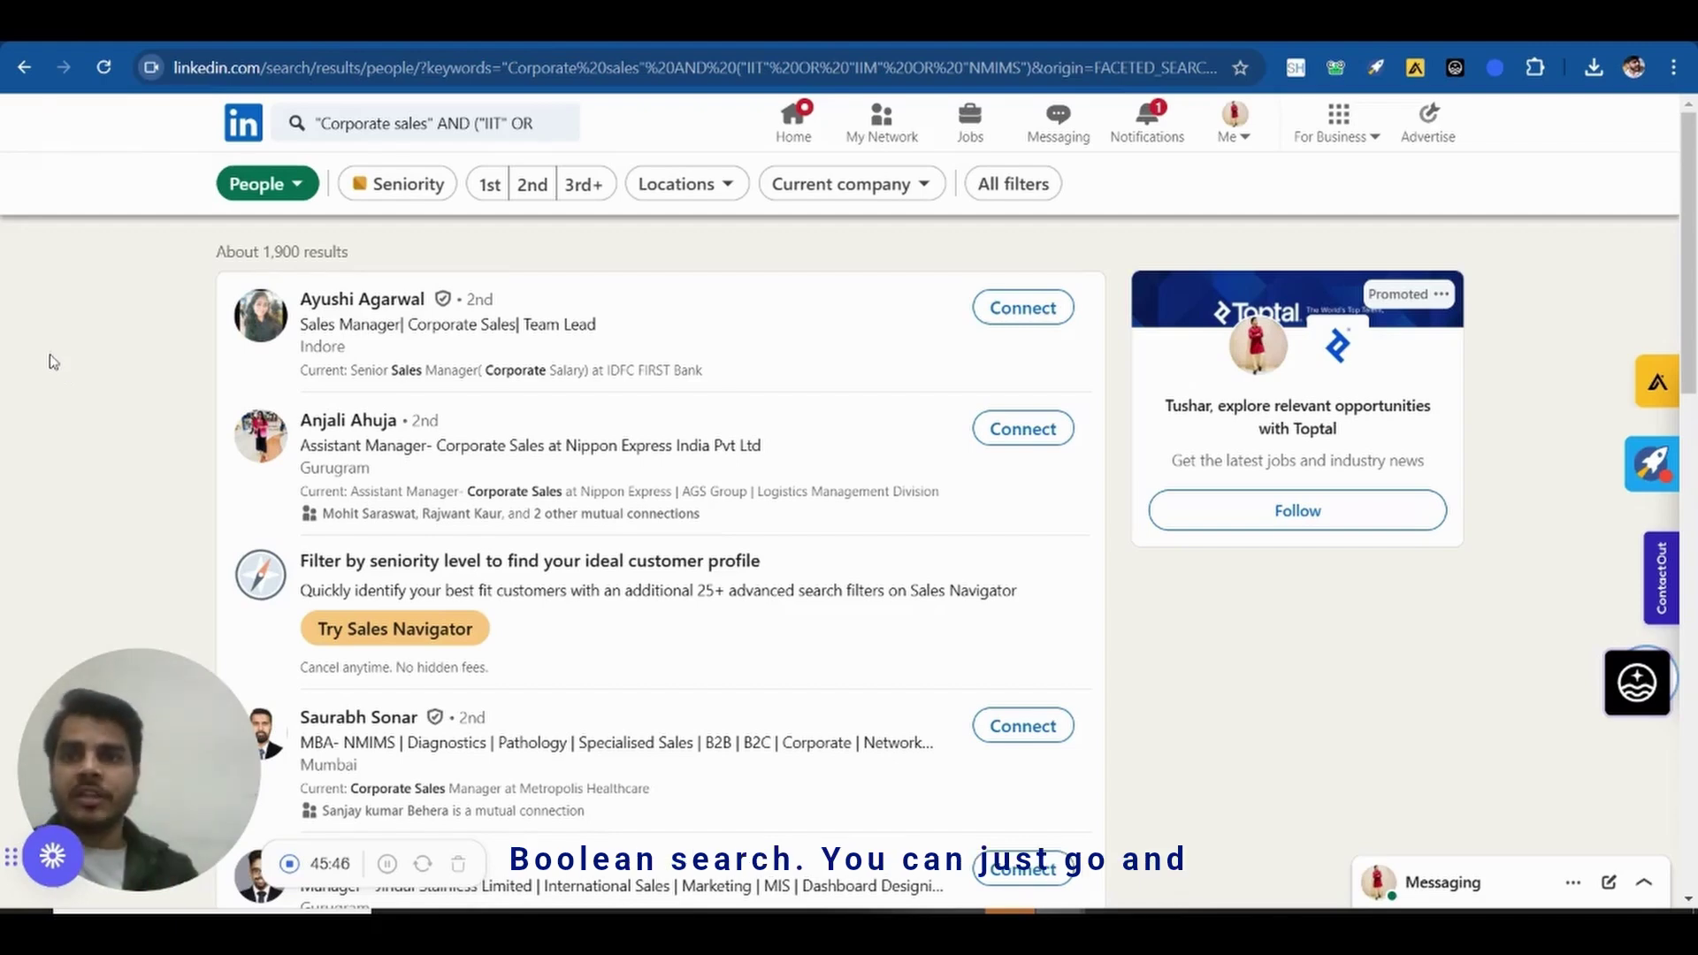
{"action": "key", "text": "ctrl+Tab"}
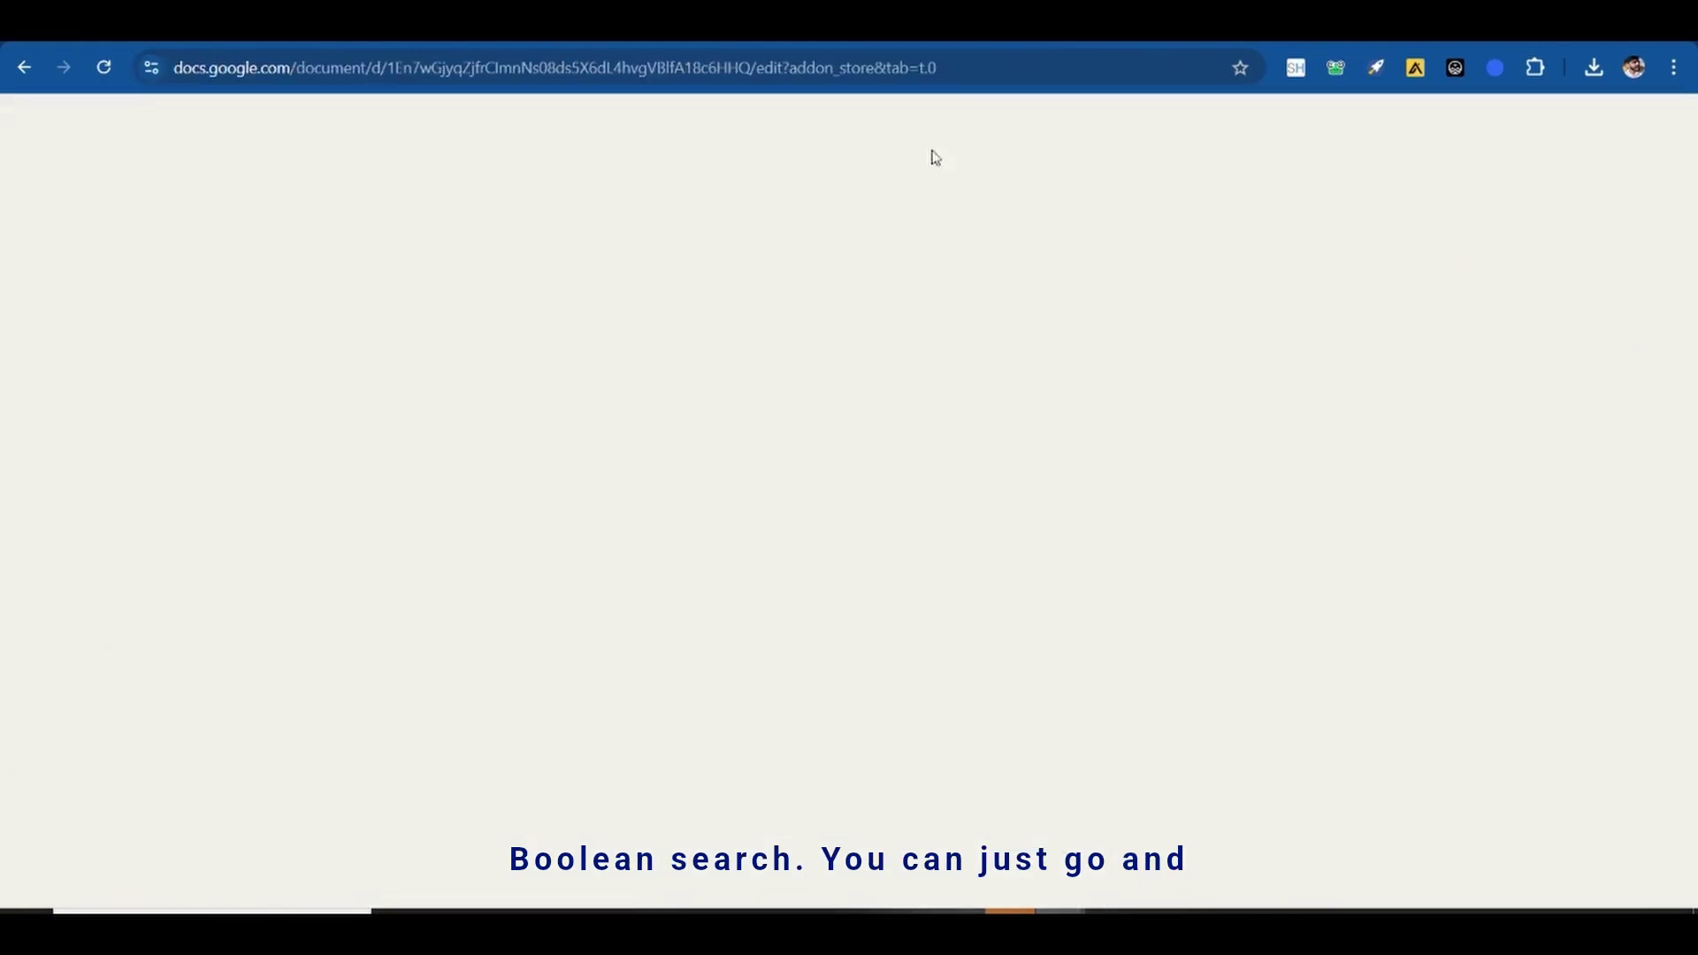
{"action": "scroll", "coordinate": [755, 393], "scroll_direction": "down", "scroll_amount": 5}
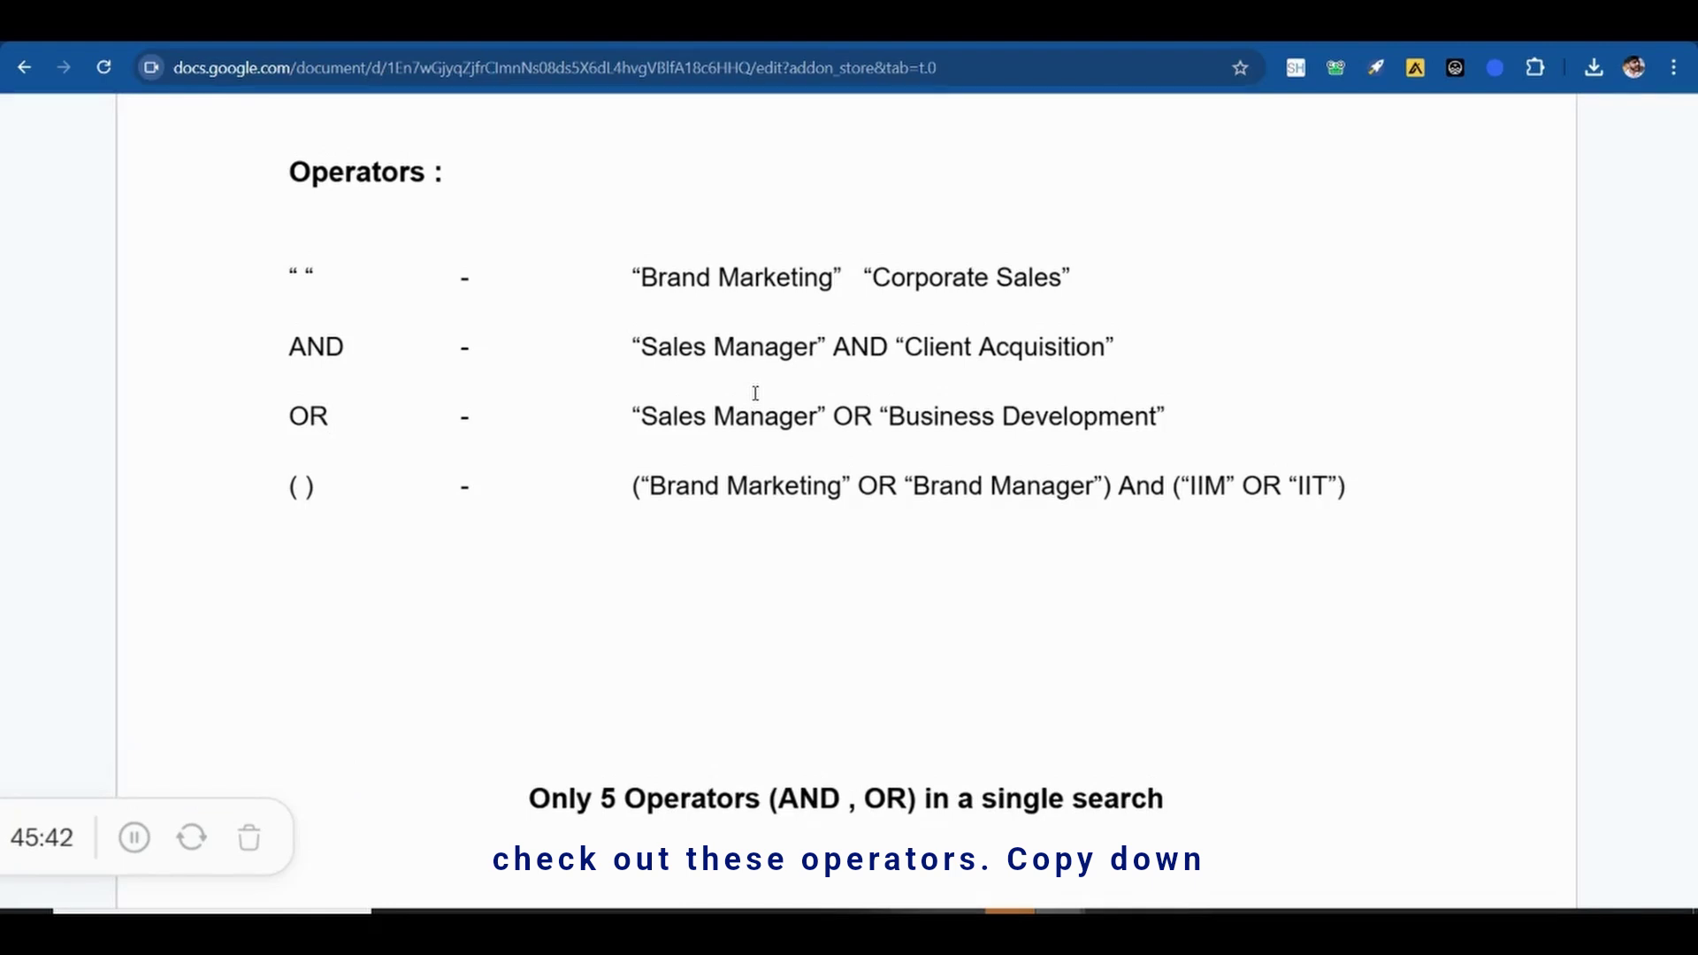
{"action": "scroll", "coordinate": [755, 394], "scroll_direction": "up", "scroll_amount": 3}
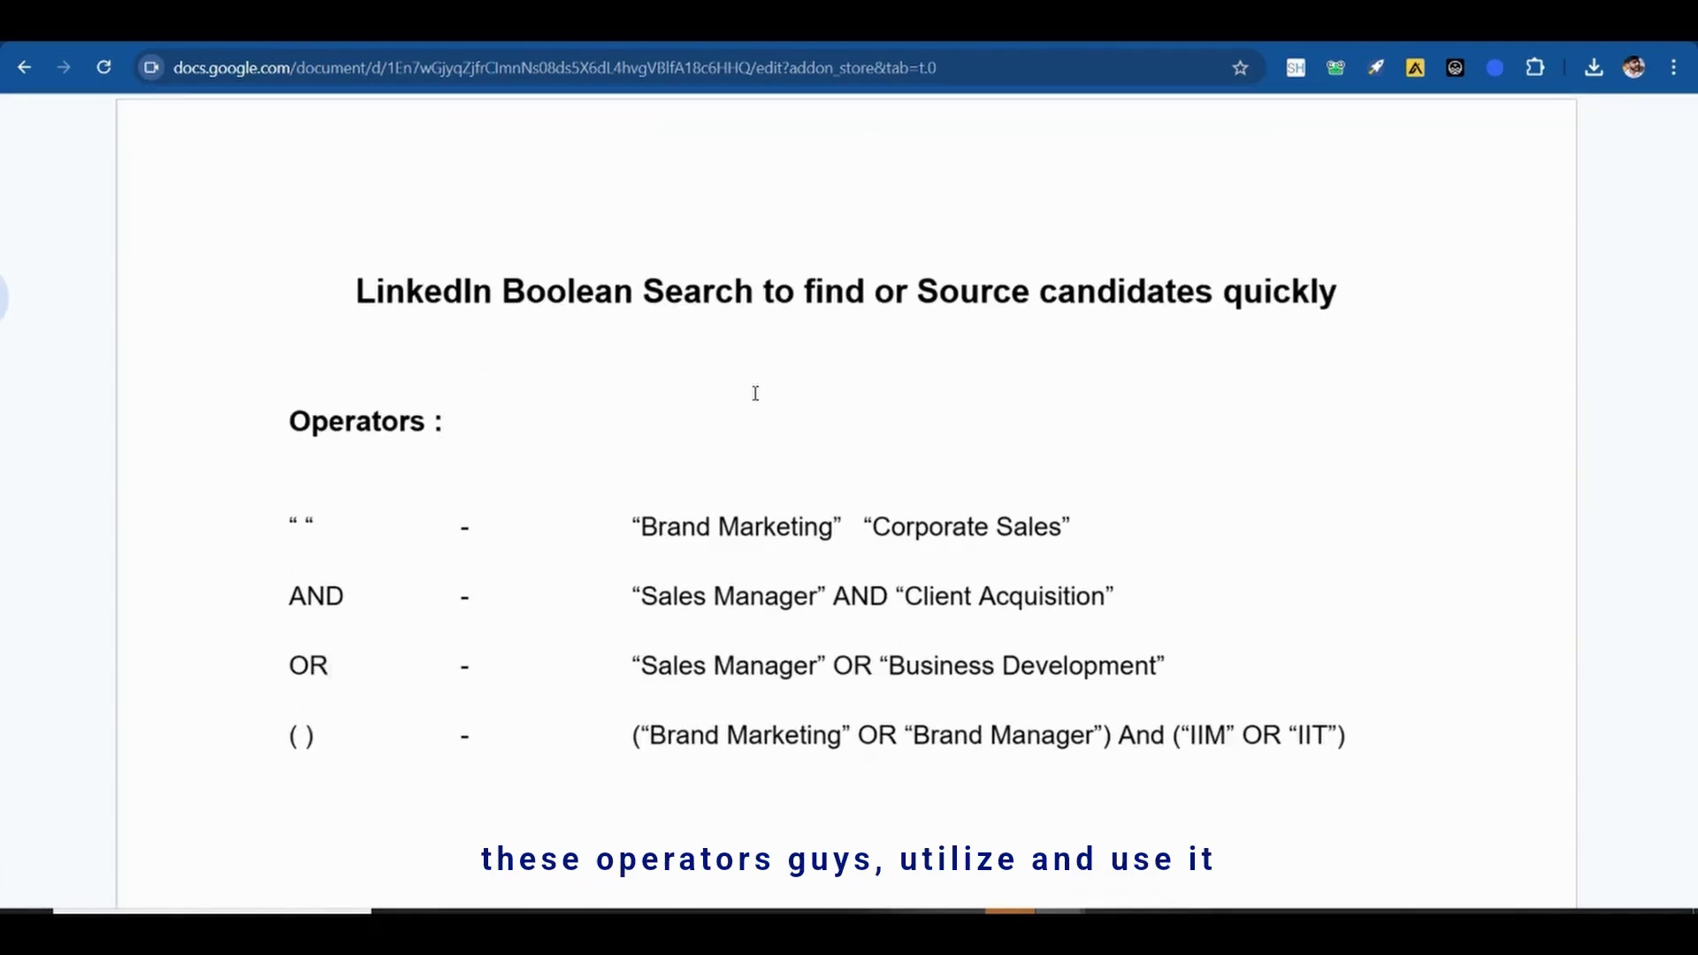